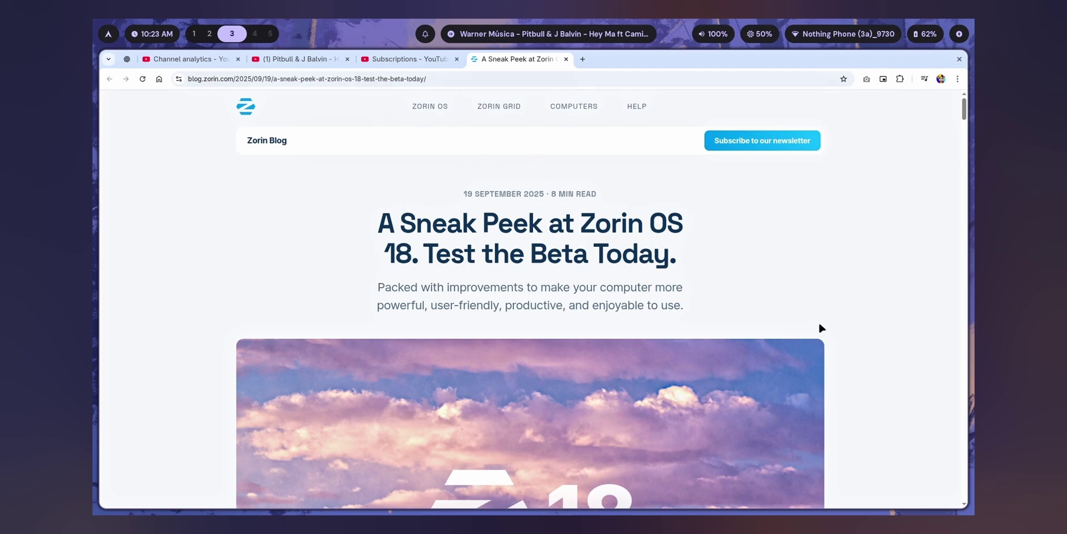
Step: Read the Zorin OS 18 beta article to its accent-colour section, then switch to the Zorin desktop workspace
{"action": "scroll", "coordinate": [820, 327], "scroll_direction": "down", "scroll_amount": 2}
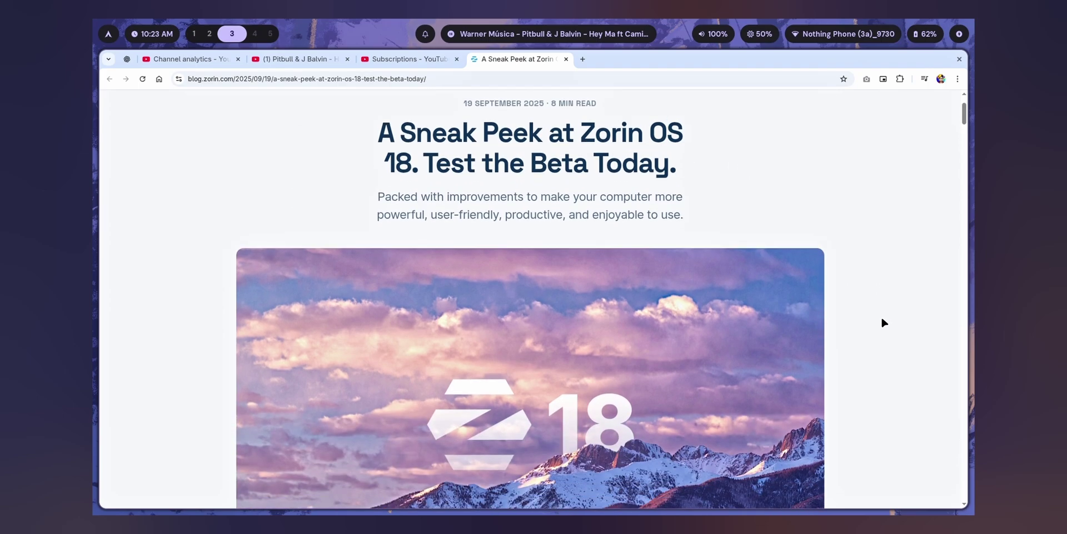
{"action": "scroll", "coordinate": [882, 319], "scroll_direction": "down", "scroll_amount": 20}
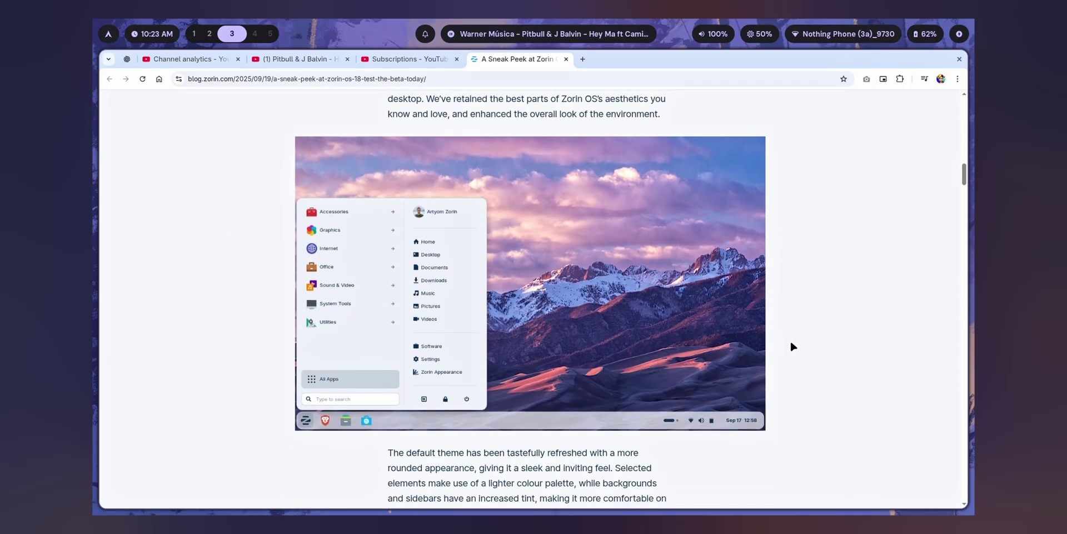
{"action": "scroll", "coordinate": [792, 343], "scroll_direction": "down", "scroll_amount": 20}
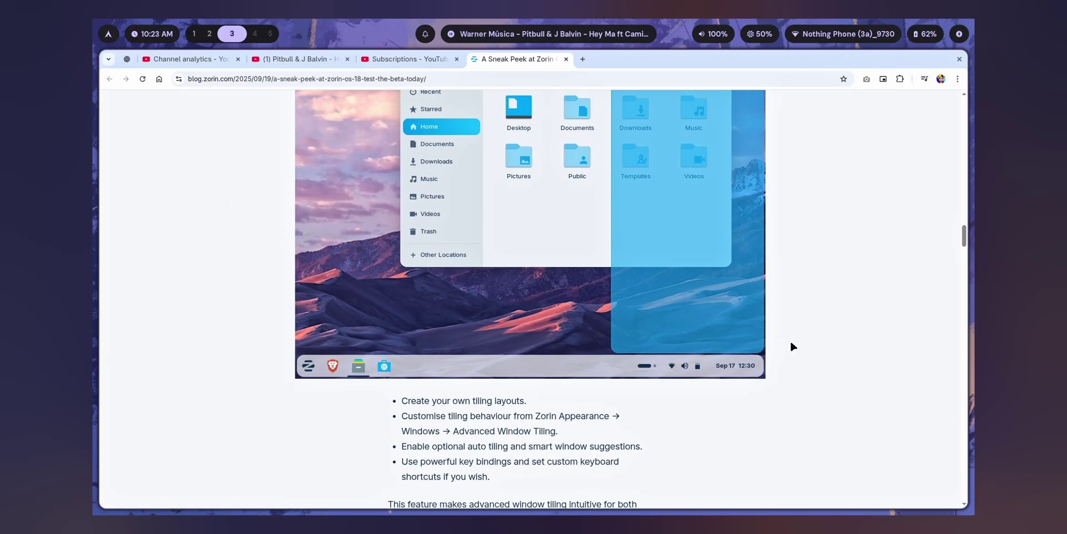
{"action": "scroll", "coordinate": [776, 377], "scroll_direction": "down", "scroll_amount": 10}
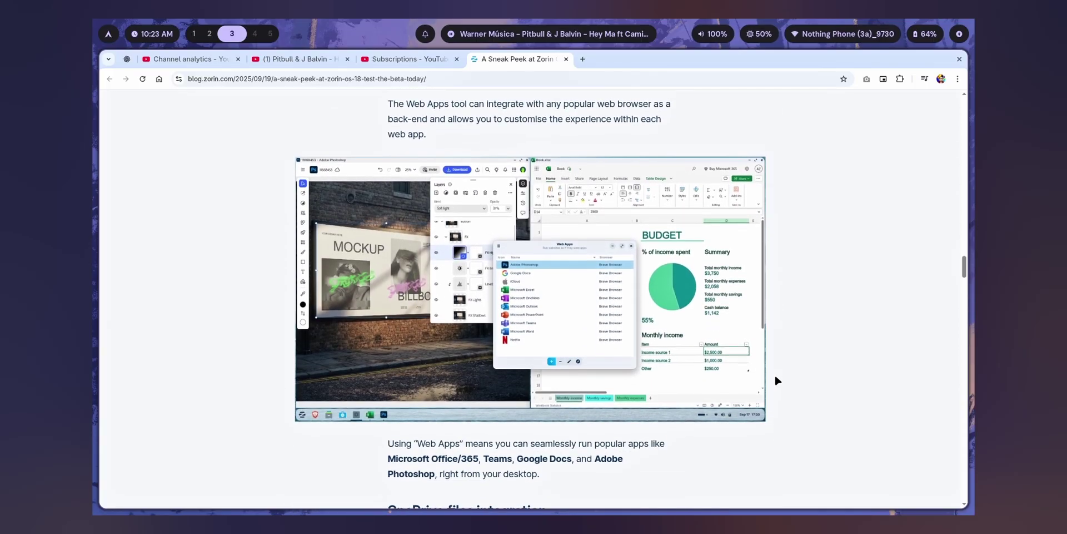
{"action": "scroll", "coordinate": [777, 379], "scroll_direction": "down", "scroll_amount": 3}
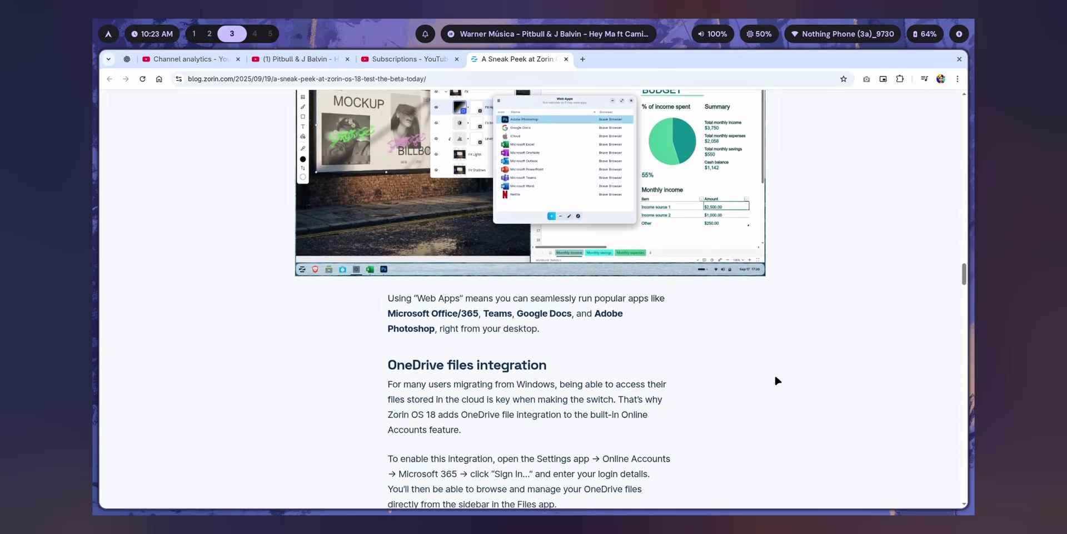
{"action": "scroll", "coordinate": [777, 380], "scroll_direction": "down", "scroll_amount": 7}
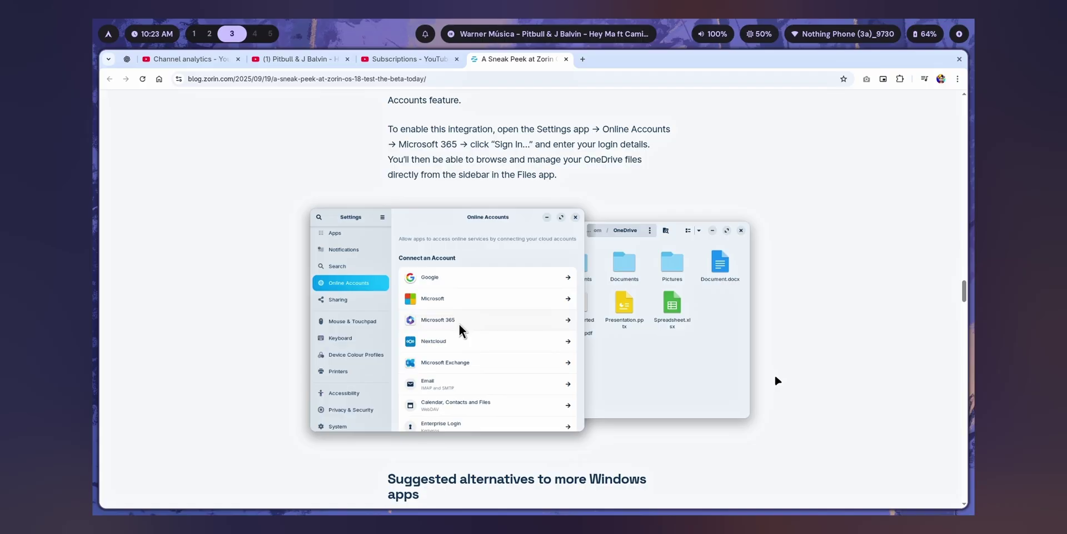
{"action": "scroll", "coordinate": [777, 380], "scroll_direction": "down", "scroll_amount": 13}
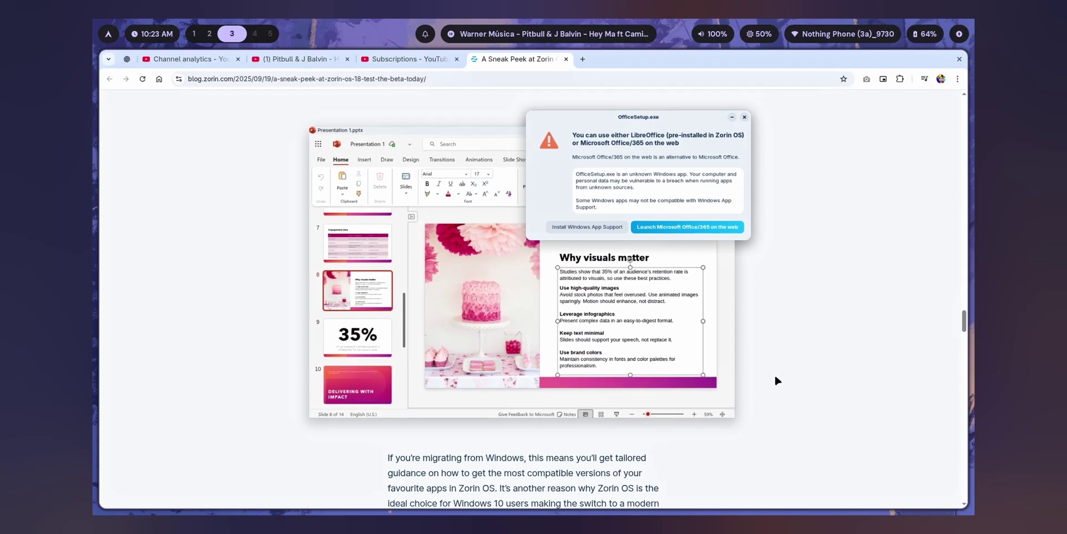
{"action": "scroll", "coordinate": [777, 381], "scroll_direction": "down", "scroll_amount": 9}
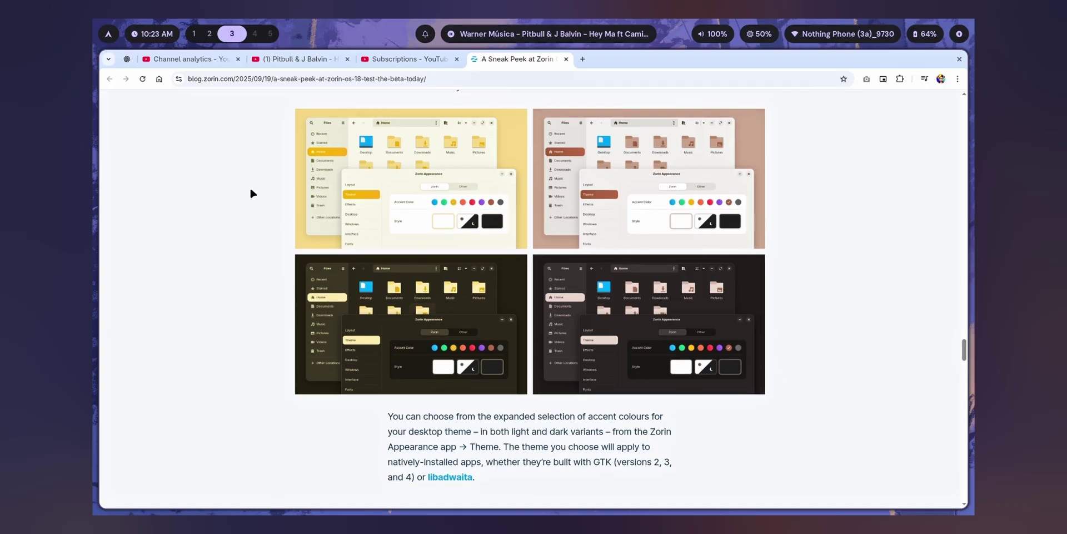
{"action": "left_click", "coordinate": [209, 35]}
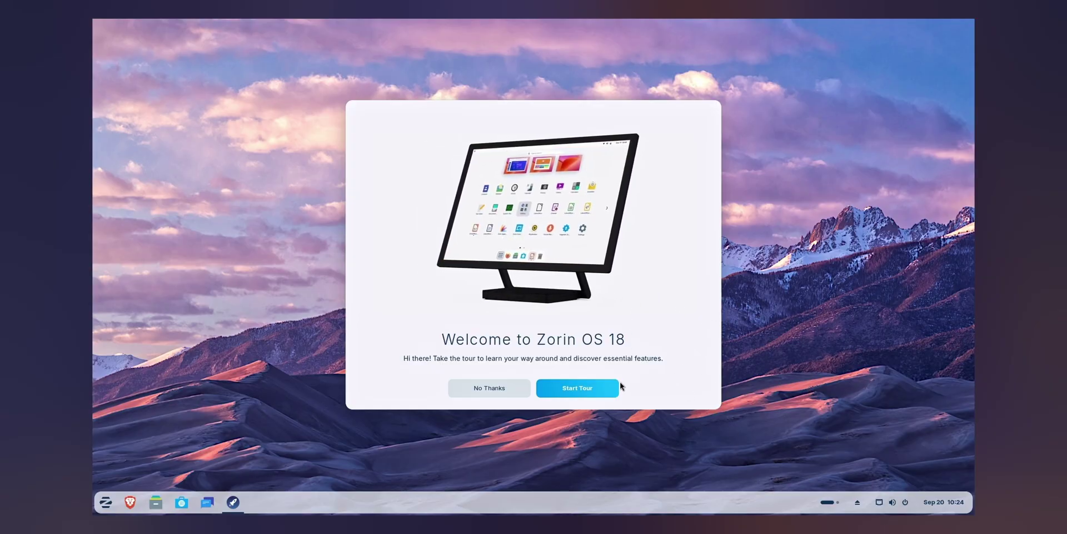
Step: Run the Zorin OS 18 welcome tour through all its pages and close it
{"action": "left_click", "coordinate": [604, 391]}
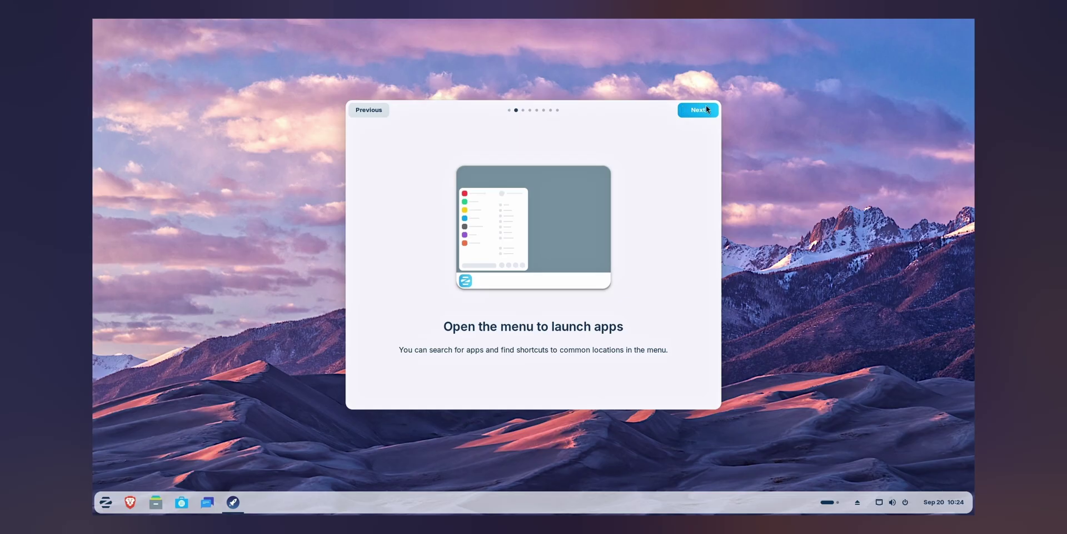
{"action": "left_click", "coordinate": [698, 110]}
{"action": "left_click", "coordinate": [709, 110]}
{"action": "left_click", "coordinate": [709, 110]}
{"action": "left_click", "coordinate": [709, 110]}
{"action": "left_click", "coordinate": [709, 111]}
{"action": "left_click", "coordinate": [709, 110]}
{"action": "left_click", "coordinate": [709, 111]}
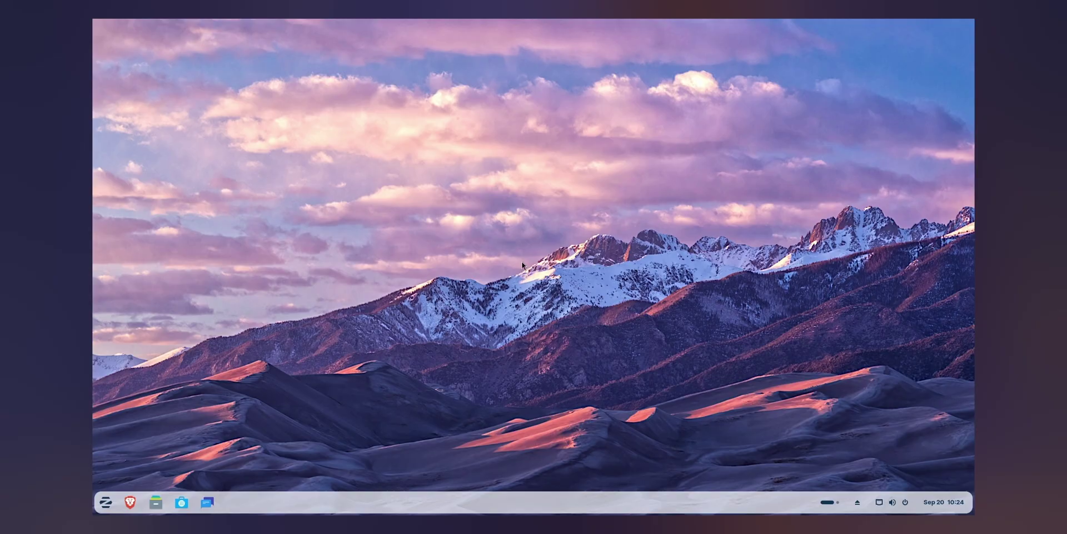
Step: Open and close the app launcher, then show the calendar and notifications panel
{"action": "left_click", "coordinate": [106, 504]}
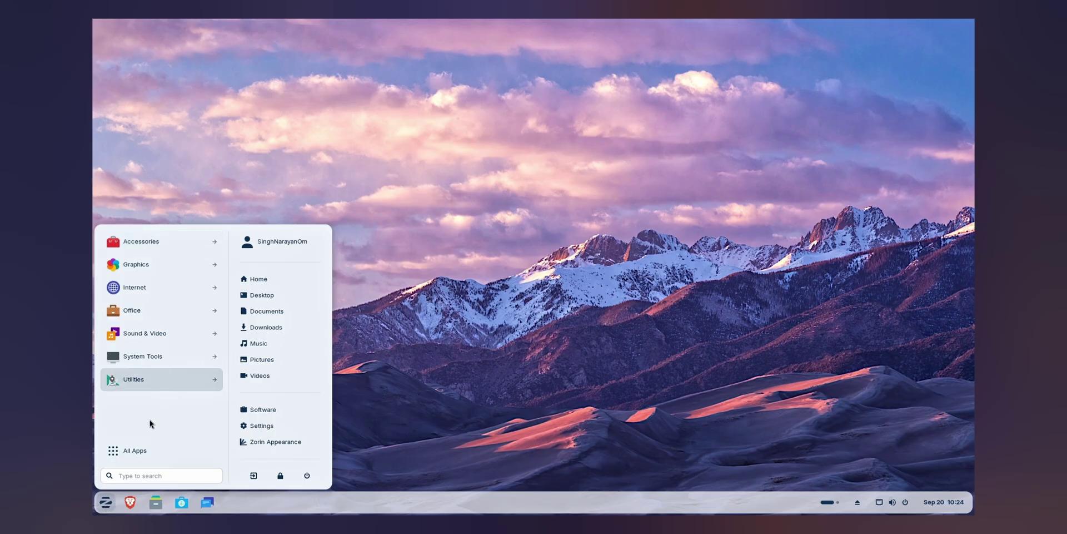
{"action": "left_click", "coordinate": [397, 465]}
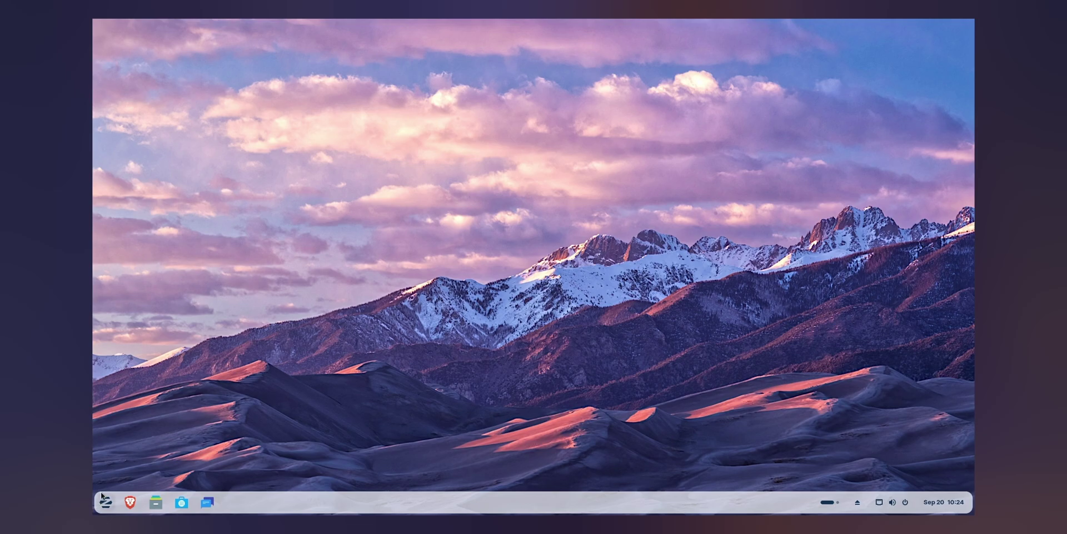
{"action": "left_click", "coordinate": [952, 503]}
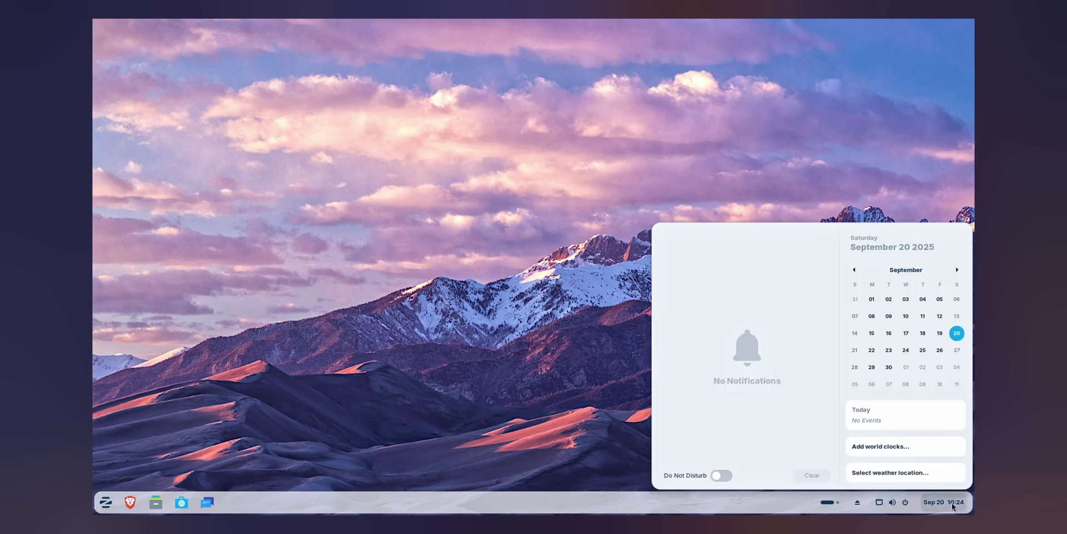
Step: Switch the power mode from Balanced to Power Saver in the quick settings menu
{"action": "left_click", "coordinate": [891, 509]}
{"action": "left_click", "coordinate": [891, 509]}
{"action": "left_click", "coordinate": [891, 508]}
{"action": "left_click", "coordinate": [891, 508]}
{"action": "left_click", "coordinate": [891, 509]}
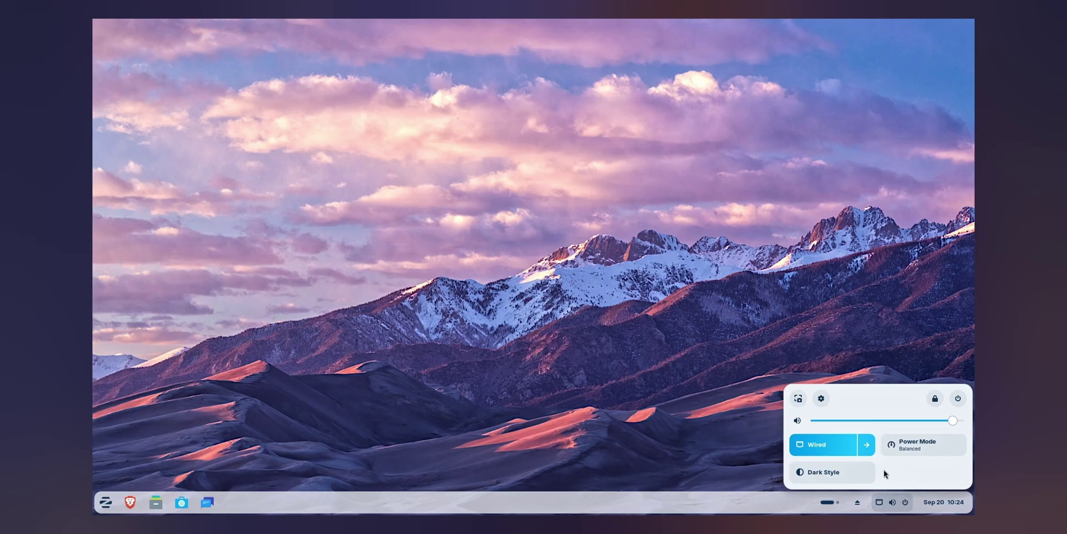
{"action": "left_click", "coordinate": [887, 505]}
{"action": "left_click", "coordinate": [887, 506]}
{"action": "left_click", "coordinate": [888, 506]}
{"action": "left_click", "coordinate": [887, 506]}
{"action": "left_click", "coordinate": [916, 442]}
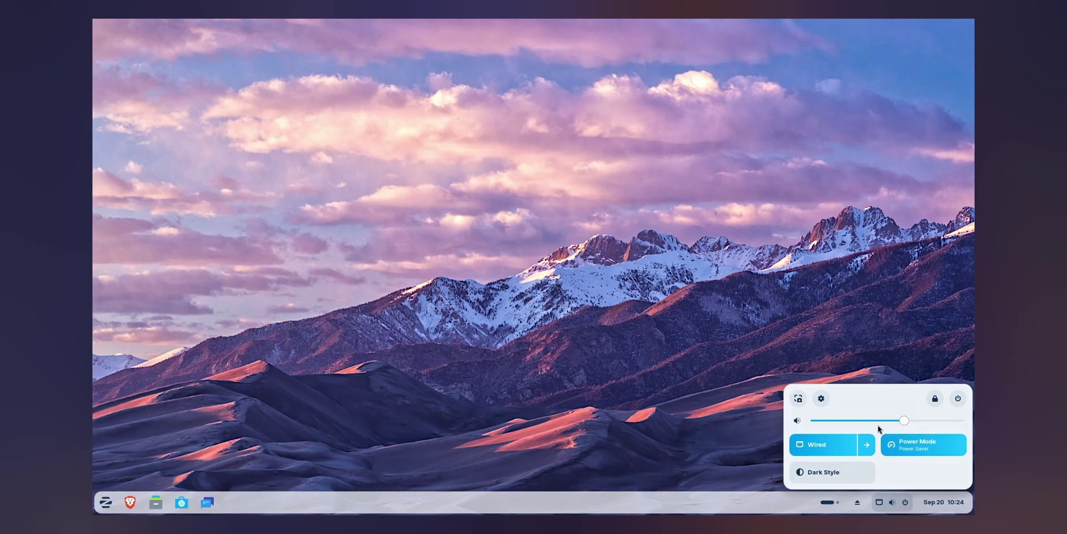
Step: Lower the volume, then open the screenshot tool and dismiss it without capturing
{"action": "scroll", "coordinate": [948, 426], "scroll_direction": "down", "scroll_amount": 3}
{"action": "left_click", "coordinate": [799, 398]}
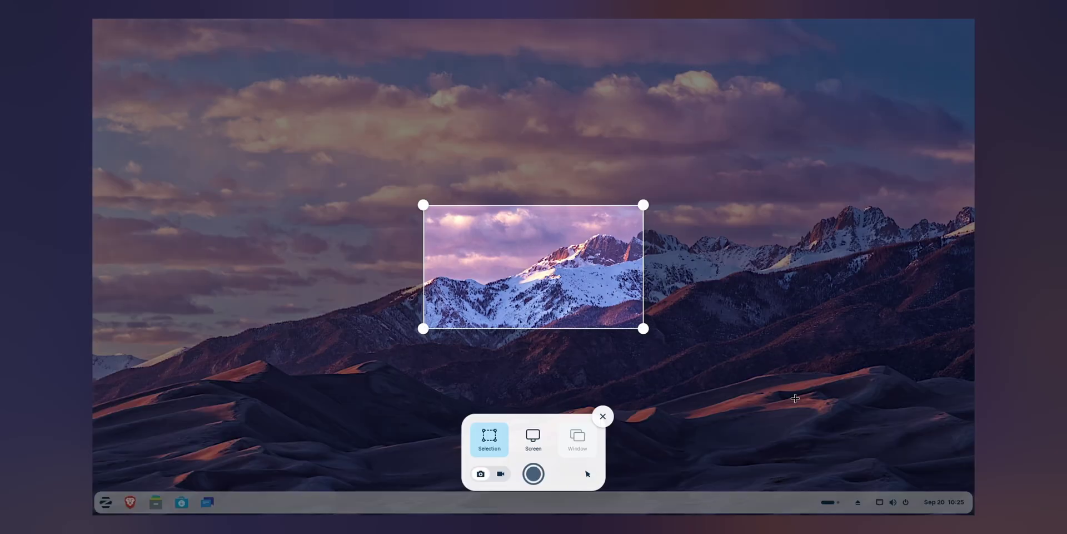
{"action": "left_click", "coordinate": [604, 424]}
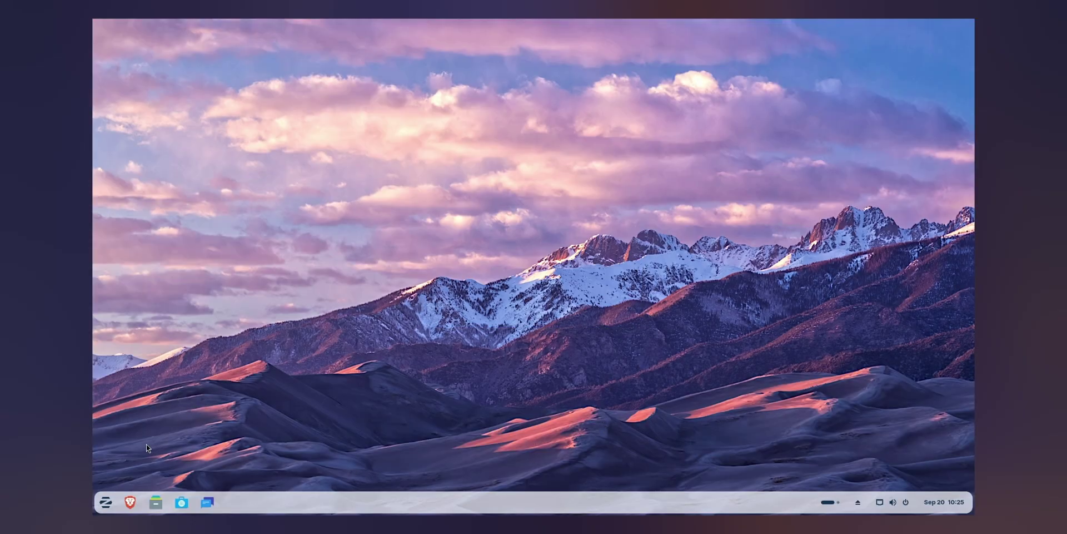
{"action": "left_click", "coordinate": [105, 503]}
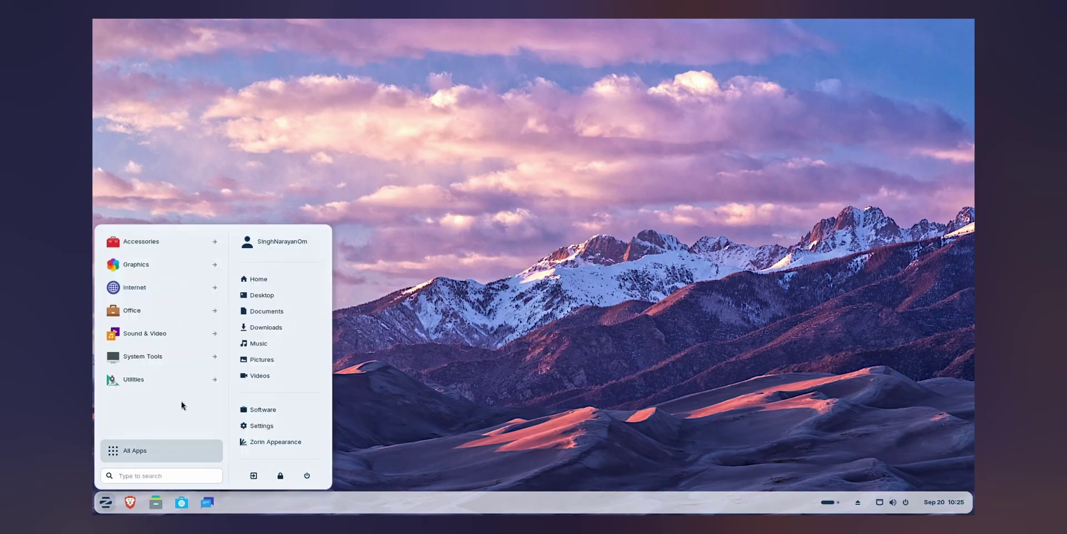
{"action": "left_click", "coordinate": [167, 264]}
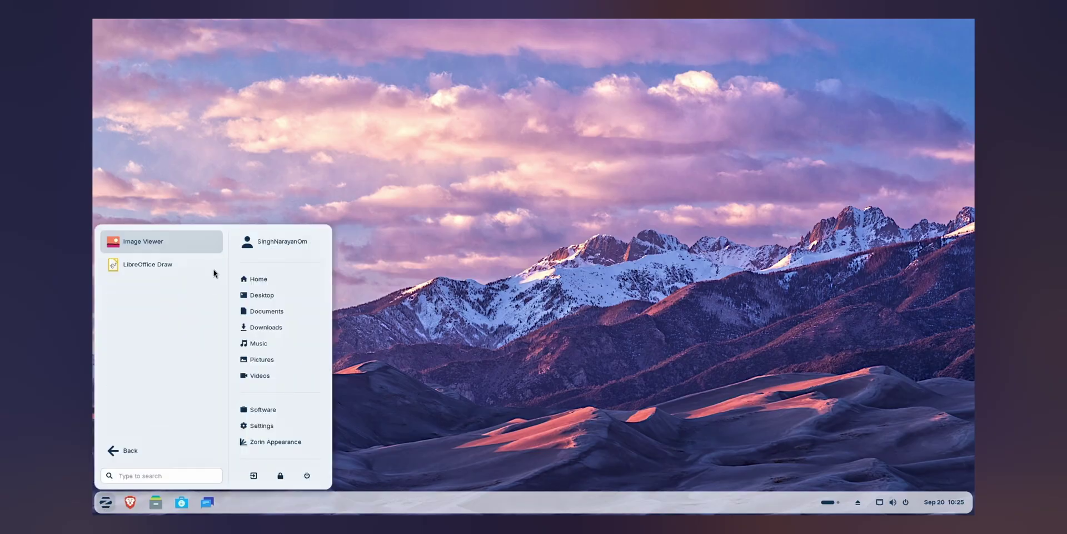
{"action": "left_click", "coordinate": [125, 449]}
{"action": "left_click", "coordinate": [221, 355]}
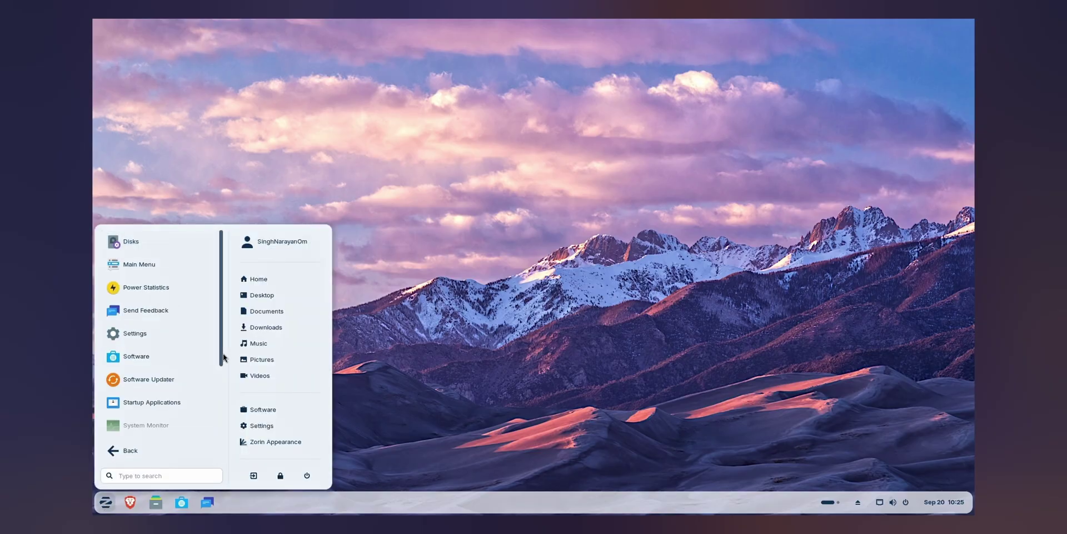
{"action": "left_click_drag", "start_coordinate": [222, 353], "coordinate": [216, 428]}
{"action": "scroll", "coordinate": [170, 347], "scroll_direction": "down", "scroll_amount": 1}
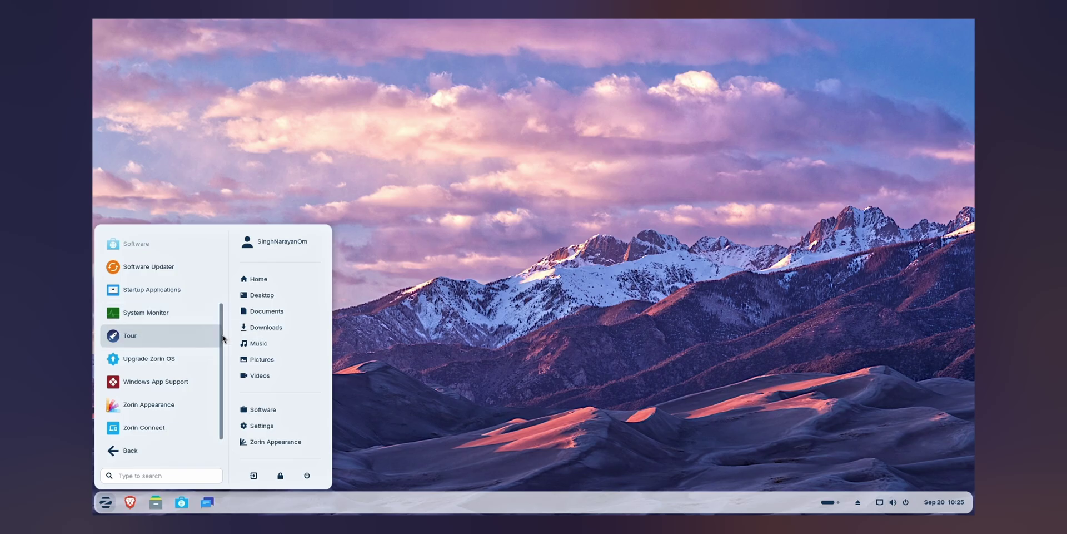
{"action": "mouse_move", "coordinate": [224, 335]}
{"action": "left_mouse_down"}
{"action": "mouse_move", "coordinate": [226, 310]}
{"action": "mouse_move", "coordinate": [225, 352]}
{"action": "left_mouse_up"}
{"action": "left_click_drag", "start_coordinate": [224, 351], "coordinate": [231, 280]}
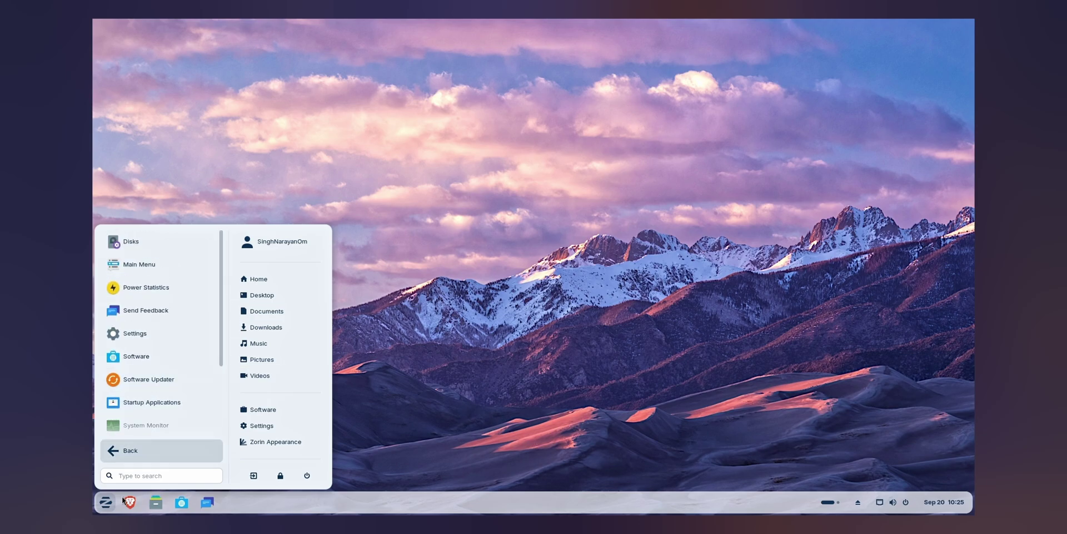
{"action": "left_click", "coordinate": [106, 506]}
{"action": "left_click", "coordinate": [106, 506]}
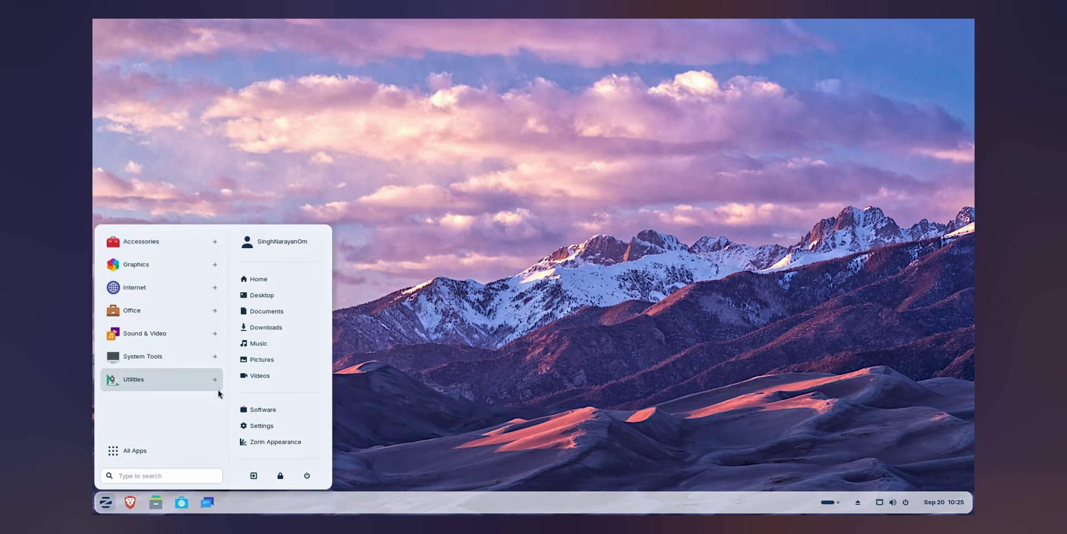
{"action": "left_click", "coordinate": [470, 431]}
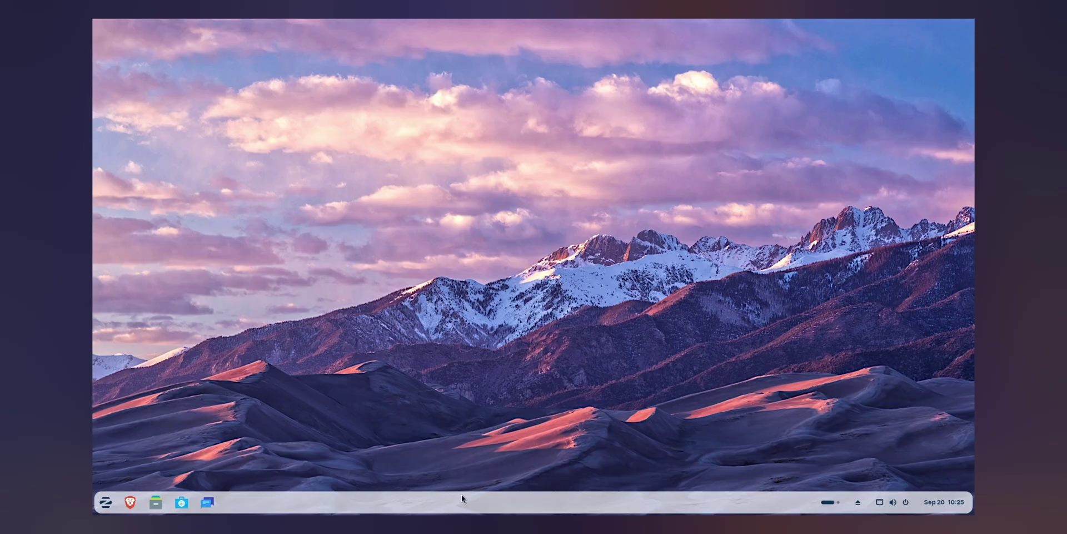
Step: Open the Dash to Panel taskbar settings at the Position tab
{"action": "right_click", "coordinate": [461, 494]}
{"action": "left_click", "coordinate": [489, 448]}
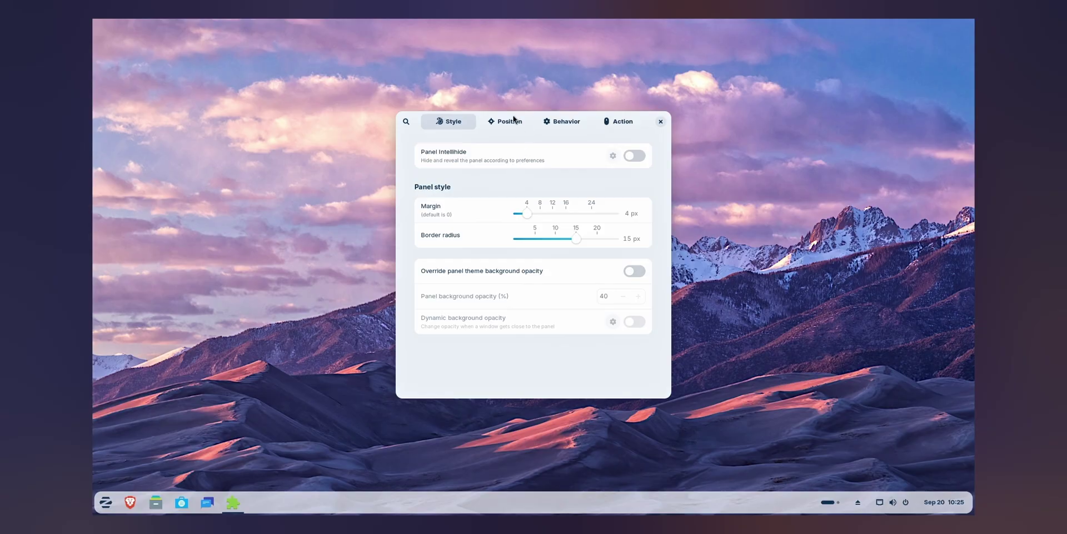
{"action": "left_click", "coordinate": [512, 119]}
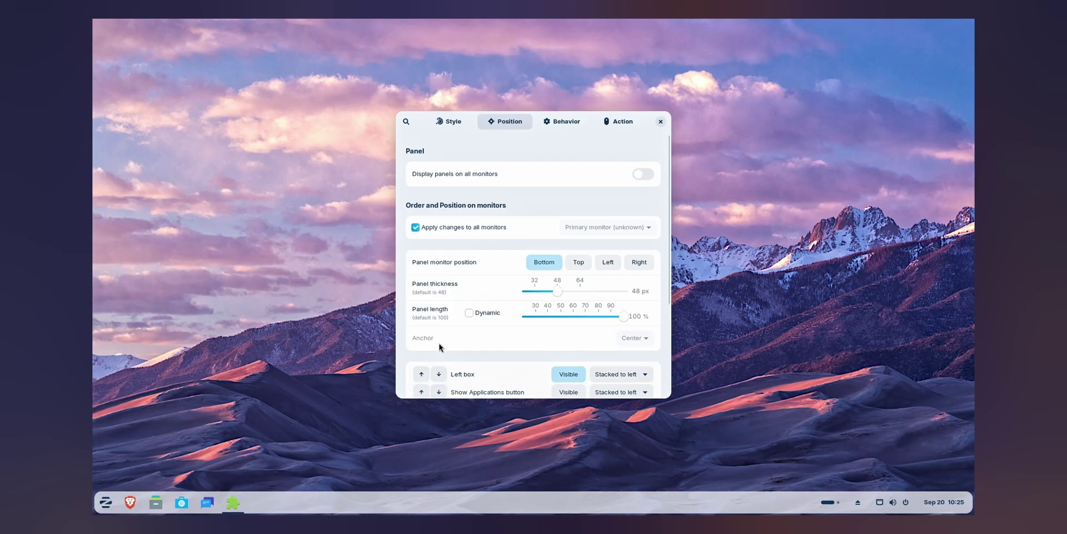
Step: Enable dynamic panel length and raise the panel thickness from 48 to 57 px
{"action": "left_click", "coordinate": [469, 313]}
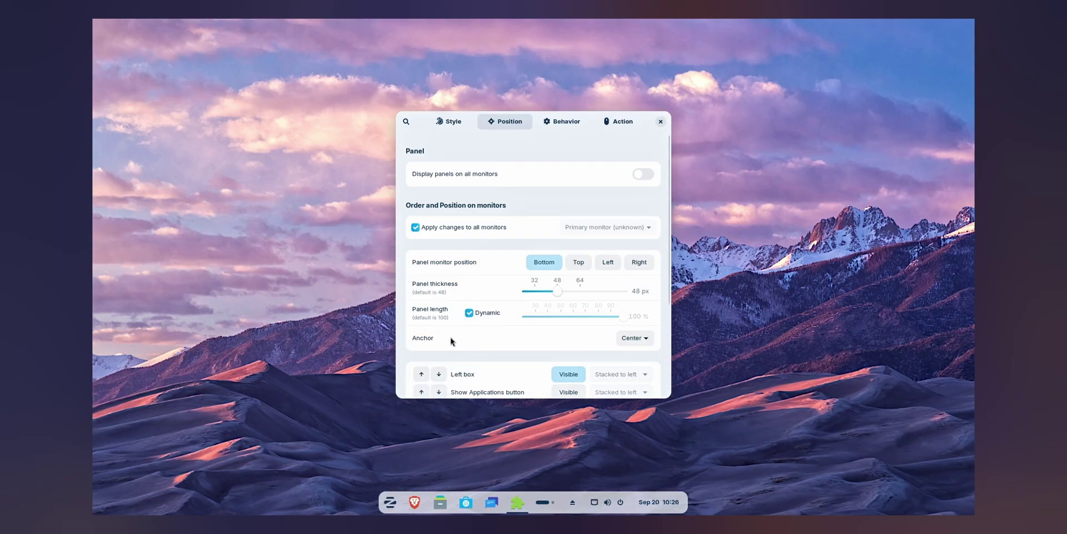
{"action": "scroll", "coordinate": [481, 359], "scroll_direction": "down", "scroll_amount": 2}
{"action": "scroll", "coordinate": [483, 366], "scroll_direction": "up", "scroll_amount": 2}
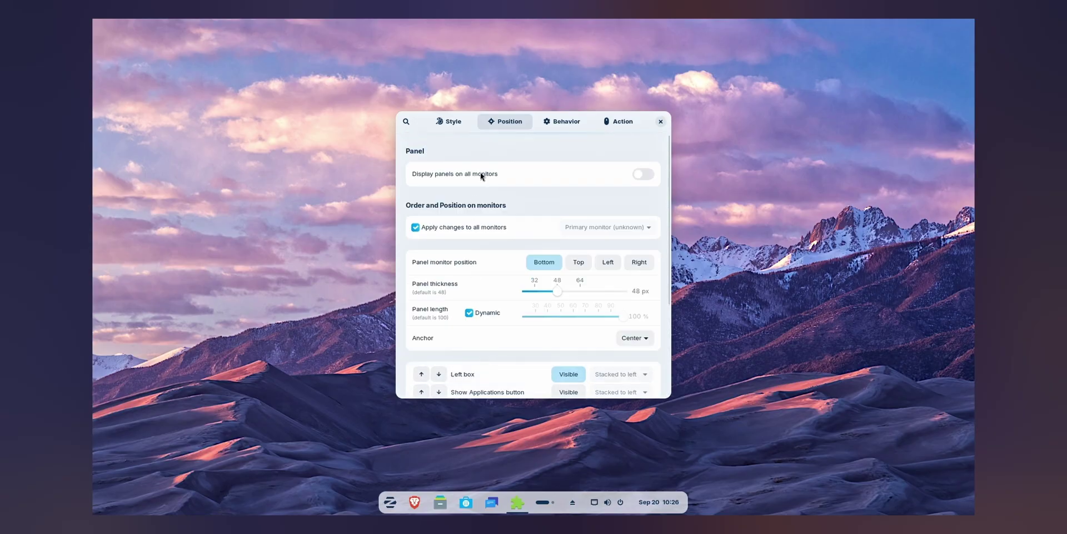
{"action": "left_click", "coordinate": [563, 125]}
{"action": "left_click", "coordinate": [506, 122]}
{"action": "left_click_drag", "start_coordinate": [567, 295], "coordinate": [574, 296]}
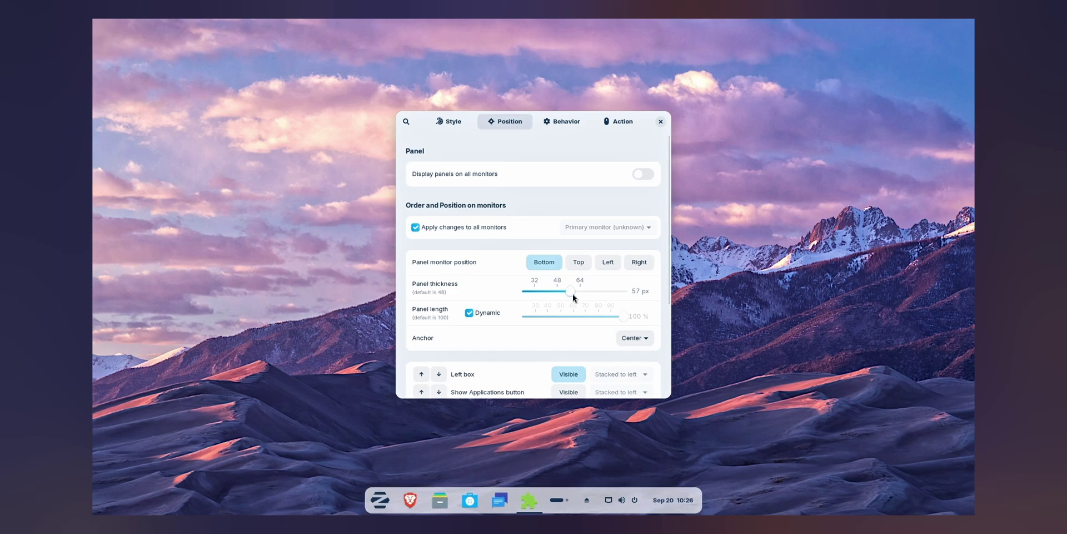
Step: Widen the panel margin to 15 px and uncheck Dynamic so the taskbar spans 100%
{"action": "left_click", "coordinate": [560, 123]}
{"action": "scroll", "coordinate": [485, 295], "scroll_direction": "down", "scroll_amount": 2}
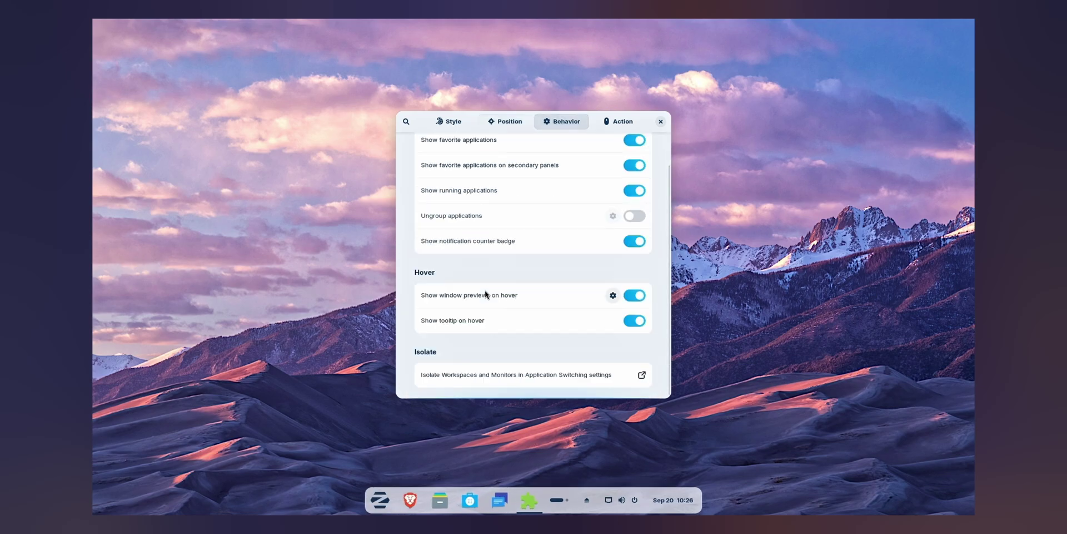
{"action": "left_click", "coordinate": [453, 121]}
{"action": "left_click_drag", "start_coordinate": [526, 220], "coordinate": [554, 219]}
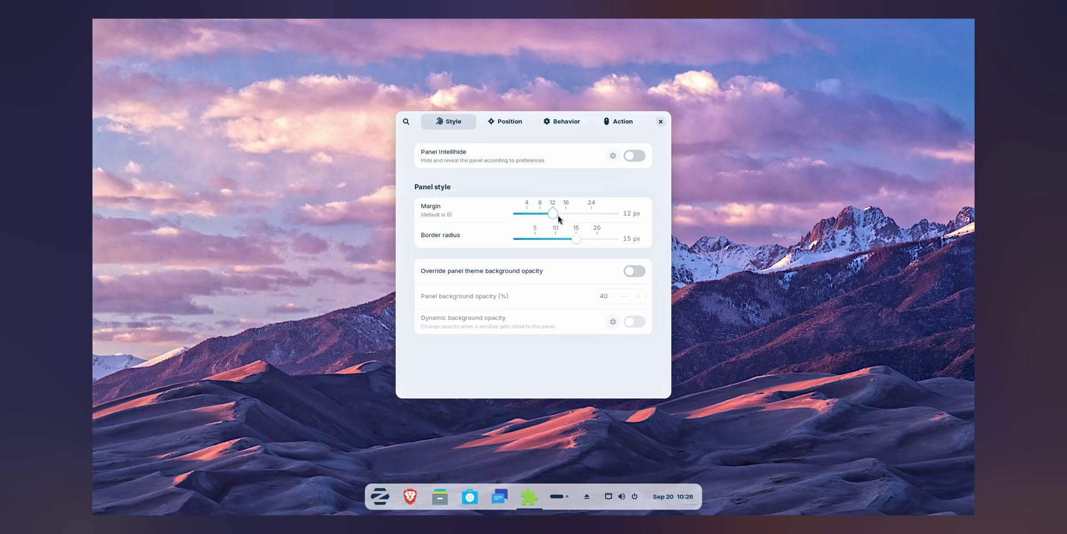
{"action": "left_click_drag", "start_coordinate": [560, 218], "coordinate": [565, 218]}
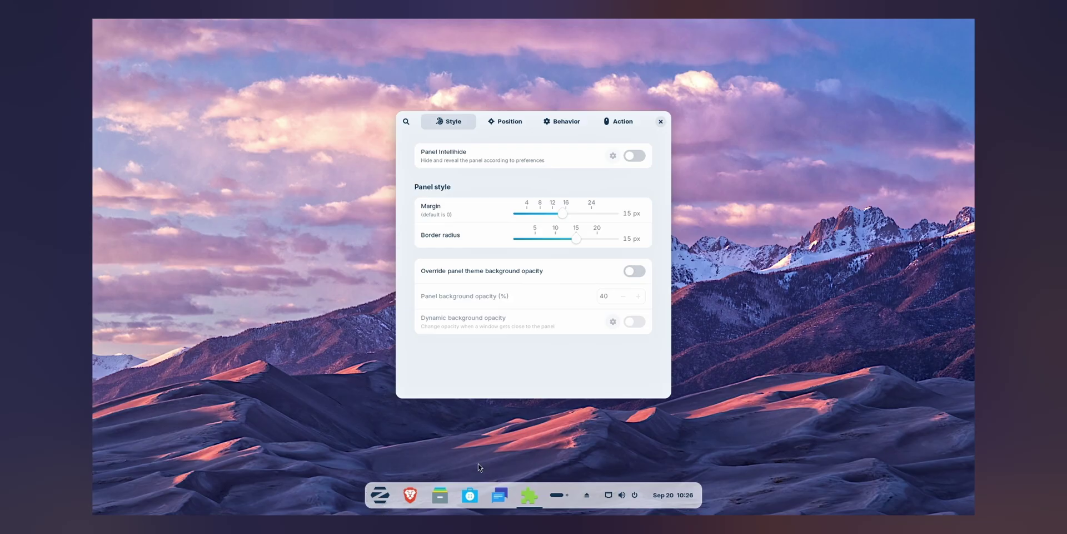
{"action": "left_click", "coordinate": [505, 118]}
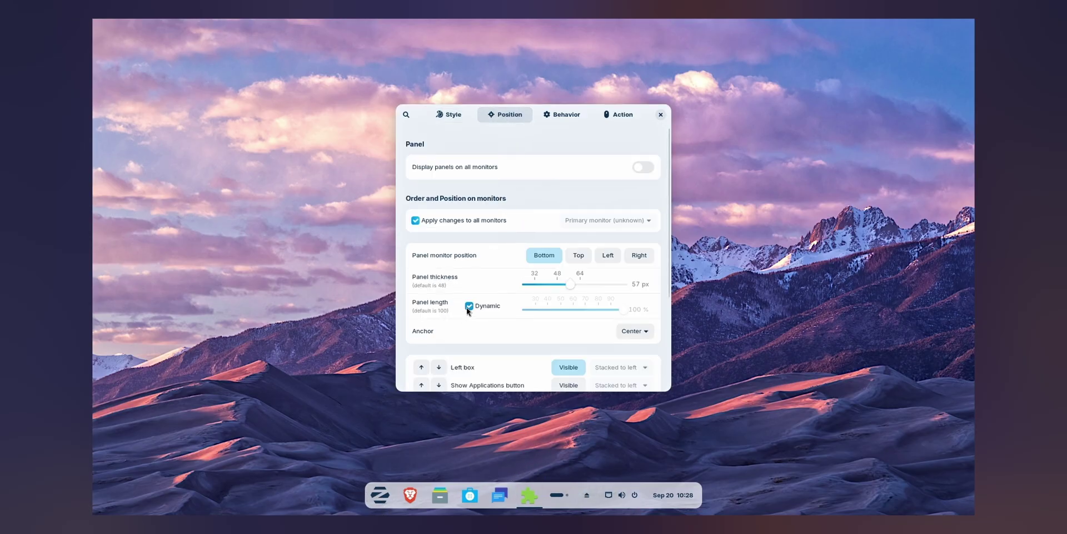
{"action": "left_click", "coordinate": [468, 306]}
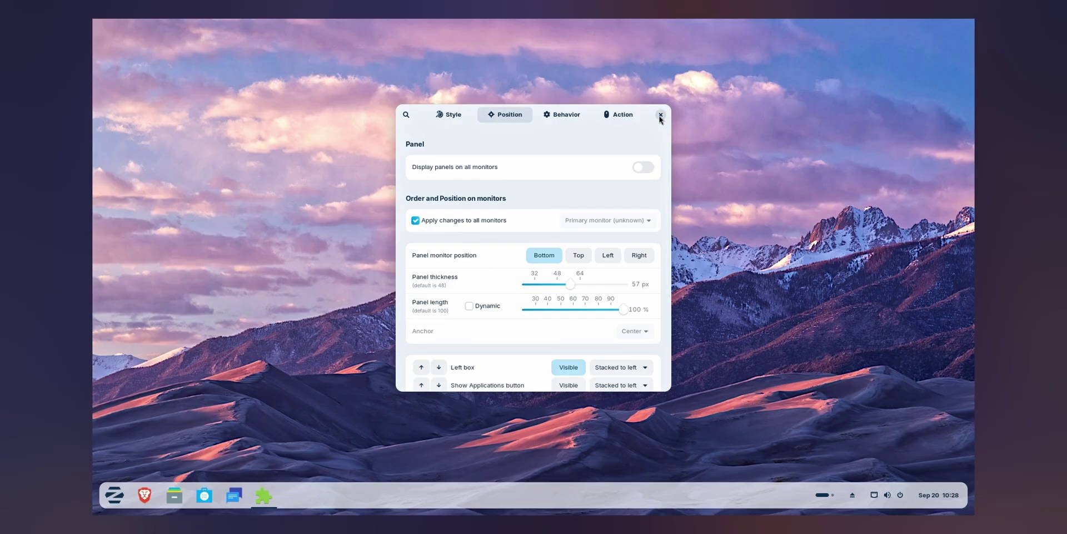
Step: Close Dash to Panel settings, open Files at Home, and snap its window to the left half
{"action": "left_click", "coordinate": [661, 115]}
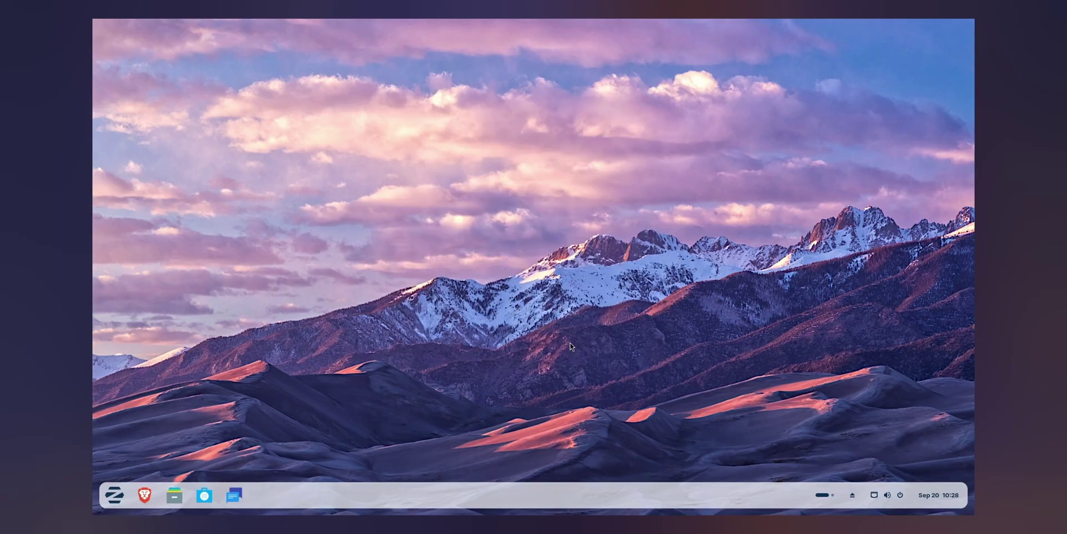
{"action": "left_click", "coordinate": [115, 494]}
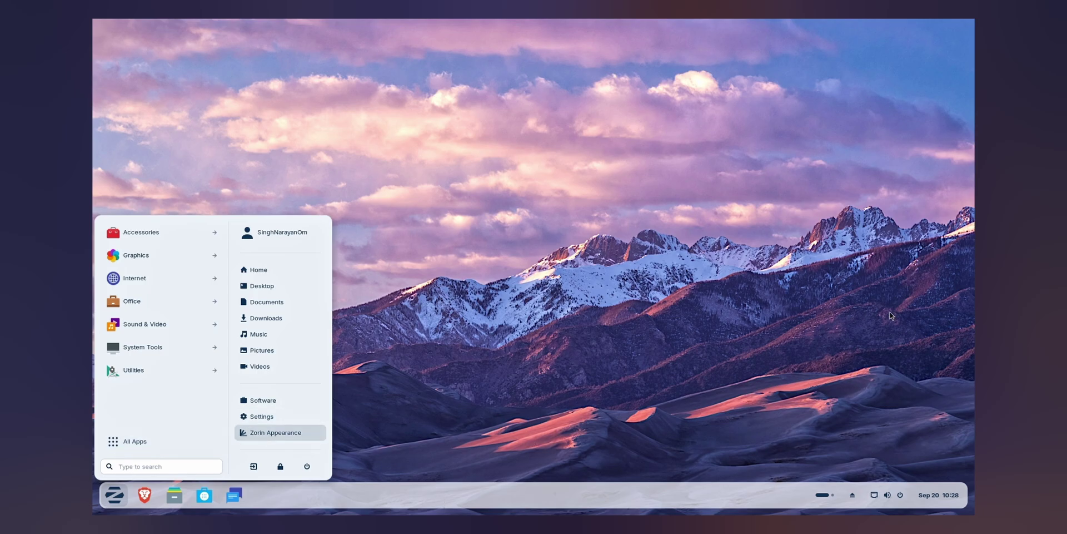
{"action": "left_click", "coordinate": [170, 497]}
{"action": "left_click", "coordinate": [170, 497]}
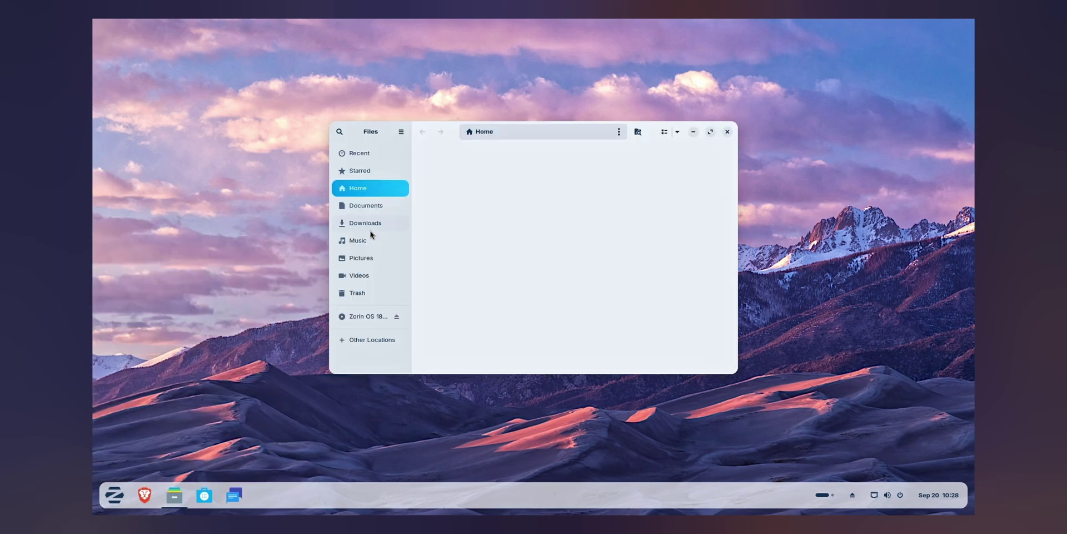
{"action": "left_click", "coordinate": [727, 133]}
{"action": "left_click", "coordinate": [174, 495]}
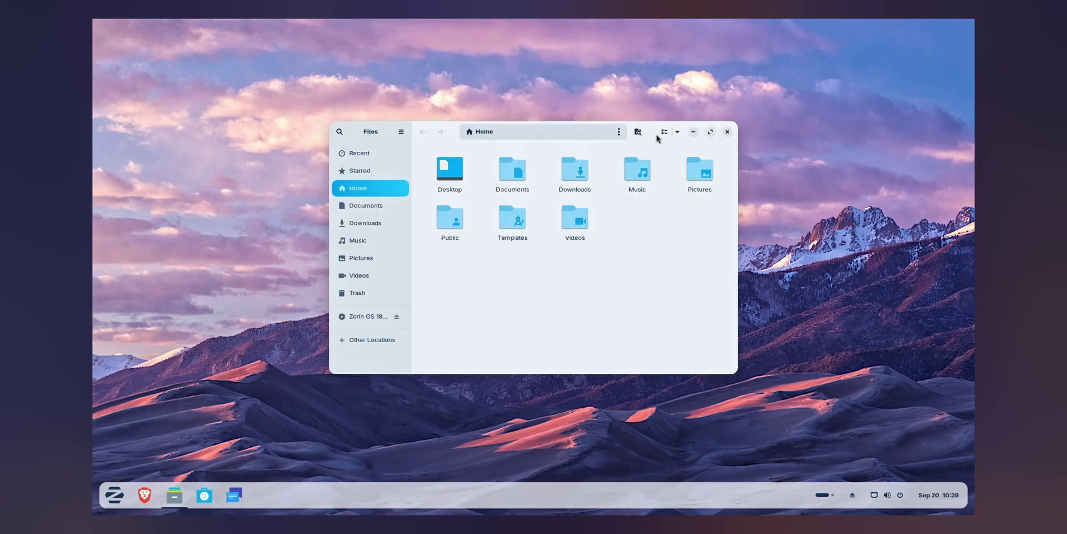
{"action": "left_click_drag", "start_coordinate": [656, 136], "coordinate": [614, 53]}
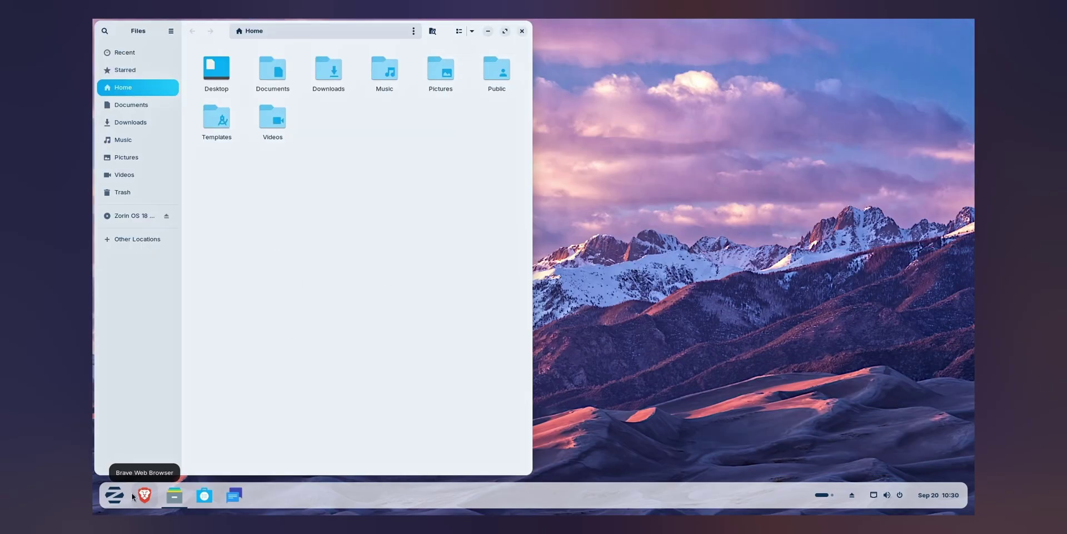
Step: Launch Evolution from the start menu's Office applications
{"action": "left_click", "coordinate": [114, 494]}
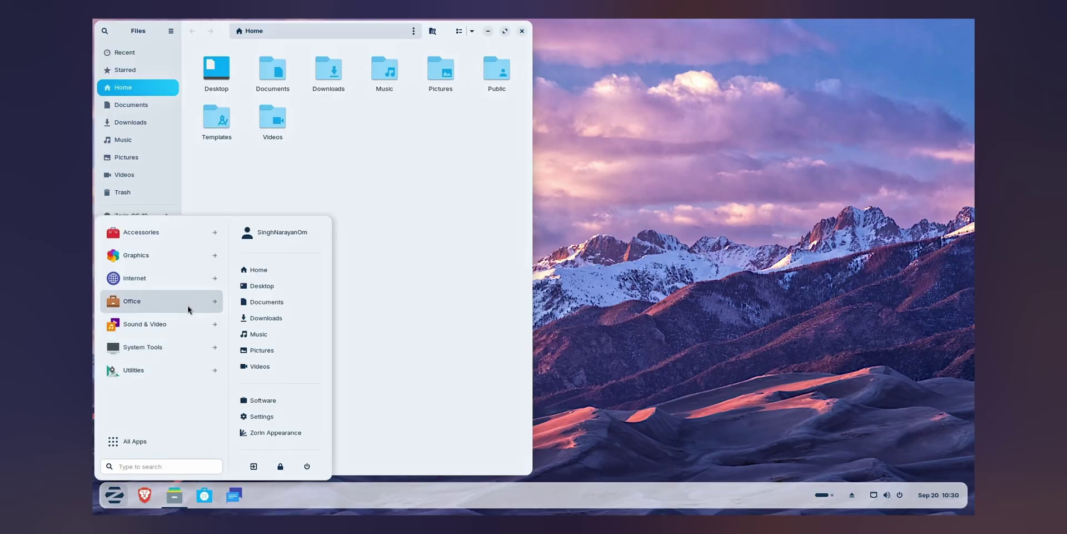
{"action": "left_click", "coordinate": [188, 305]}
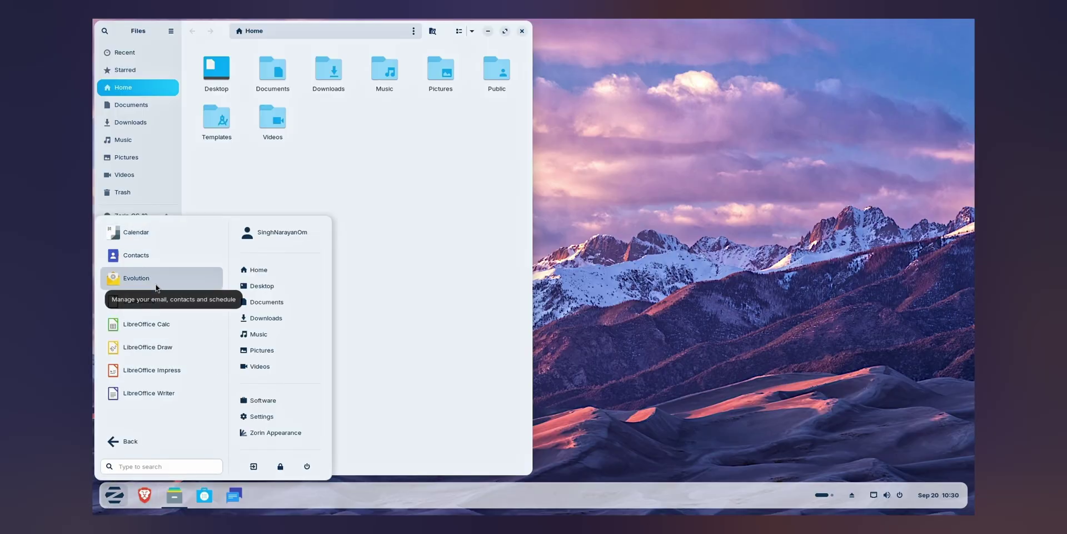
{"action": "left_click", "coordinate": [134, 279]}
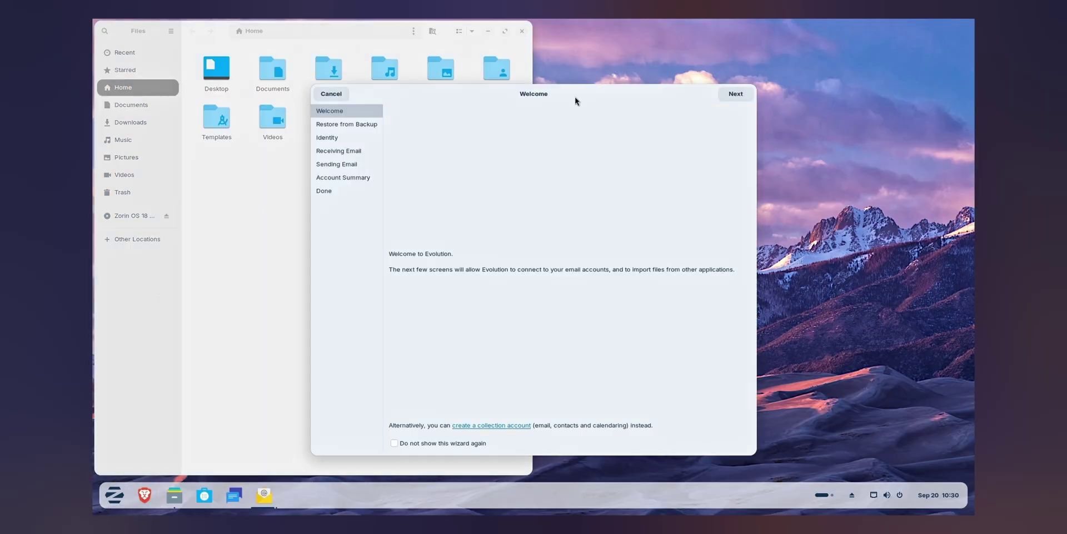
Step: Tile Evolution's welcome assistant top-right and its mail window bottom-right beside Files
{"action": "left_click_drag", "start_coordinate": [574, 100], "coordinate": [443, 51]}
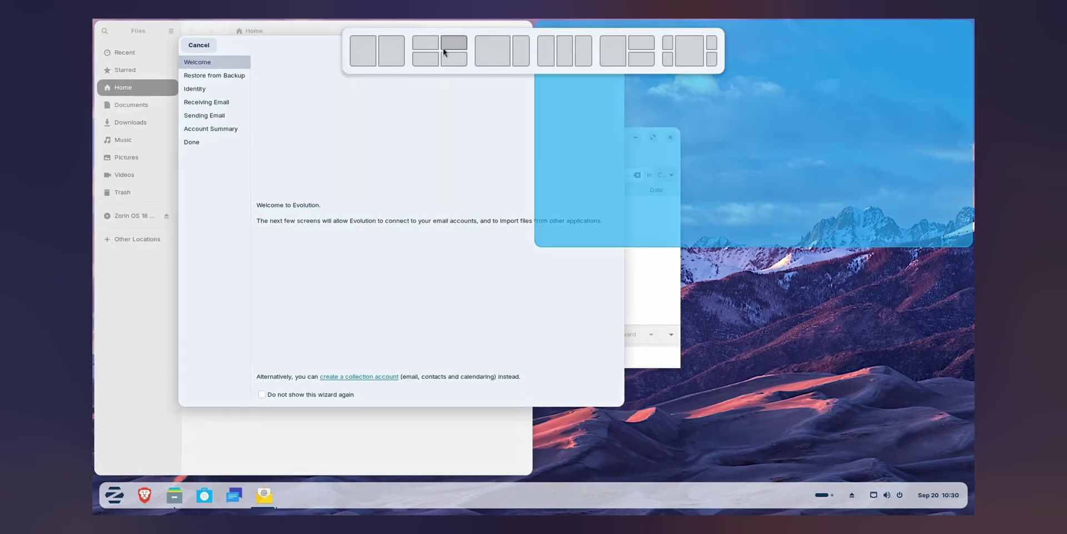
{"action": "left_click_drag", "start_coordinate": [443, 48], "coordinate": [442, 49]}
{"action": "left_click_drag", "start_coordinate": [467, 136], "coordinate": [445, 61]}
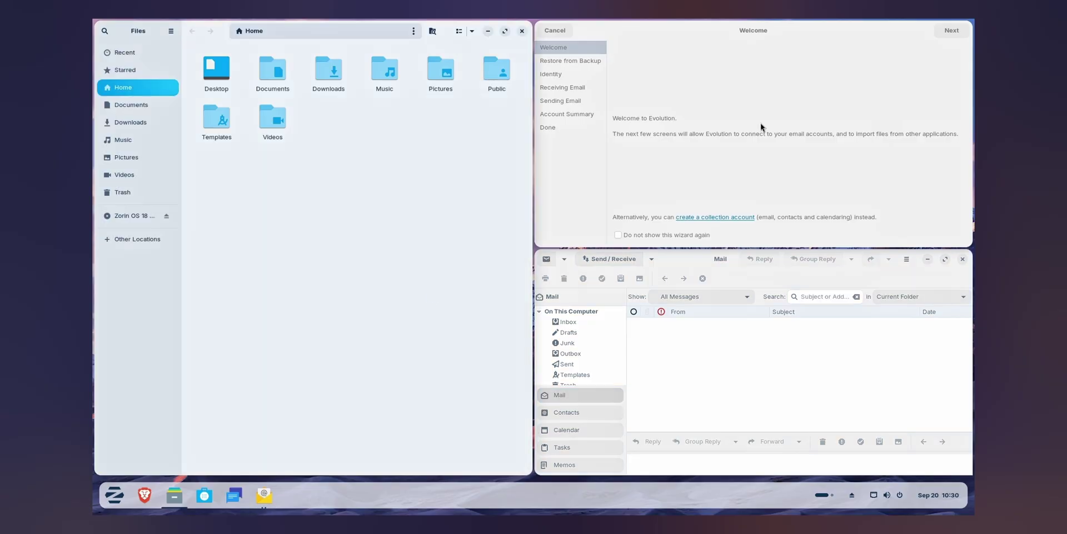
{"action": "left_click", "coordinate": [603, 210]}
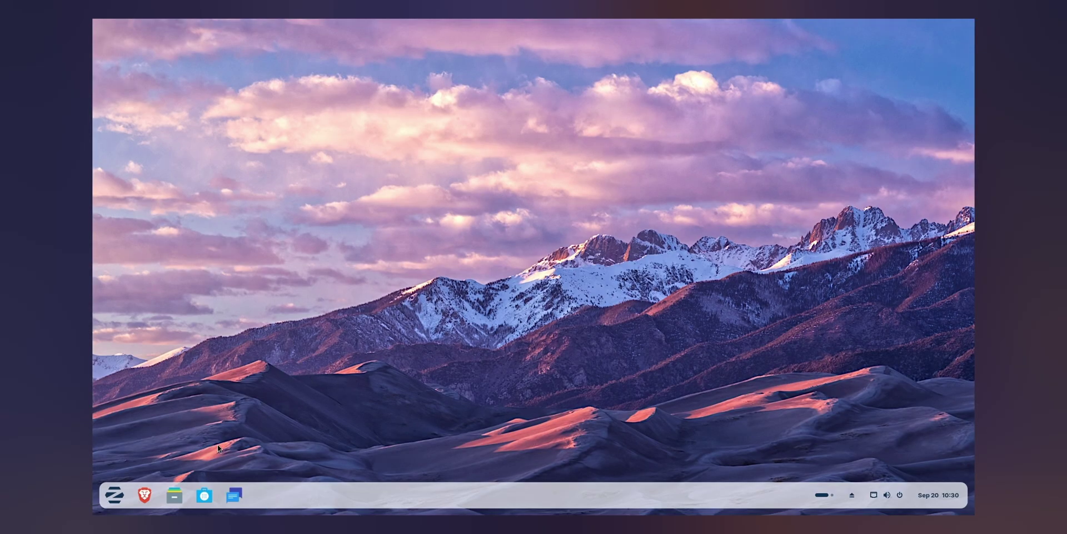
{"action": "left_click", "coordinate": [114, 494]}
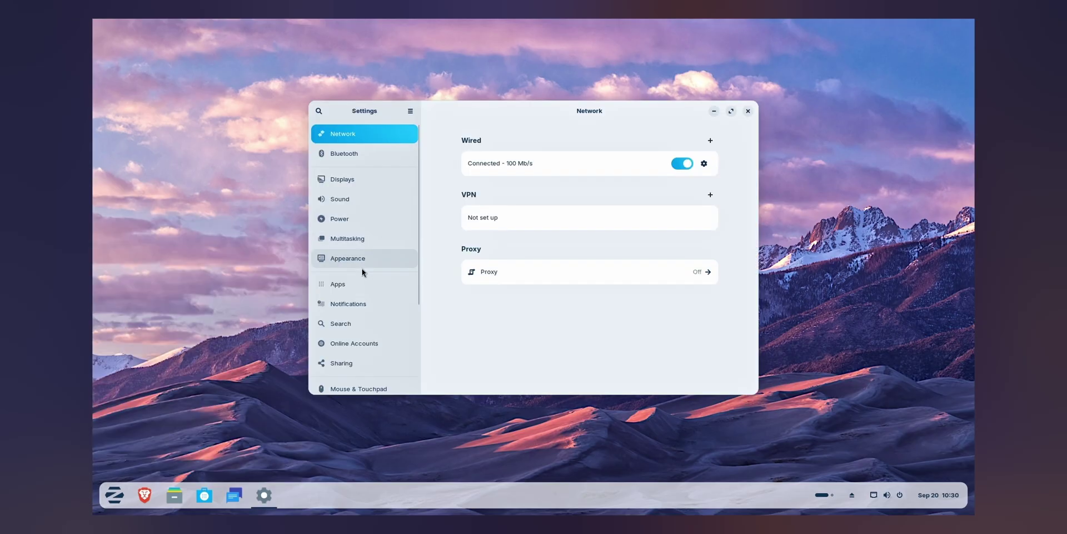
{"action": "scroll", "coordinate": [362, 272], "scroll_direction": "down", "scroll_amount": 5}
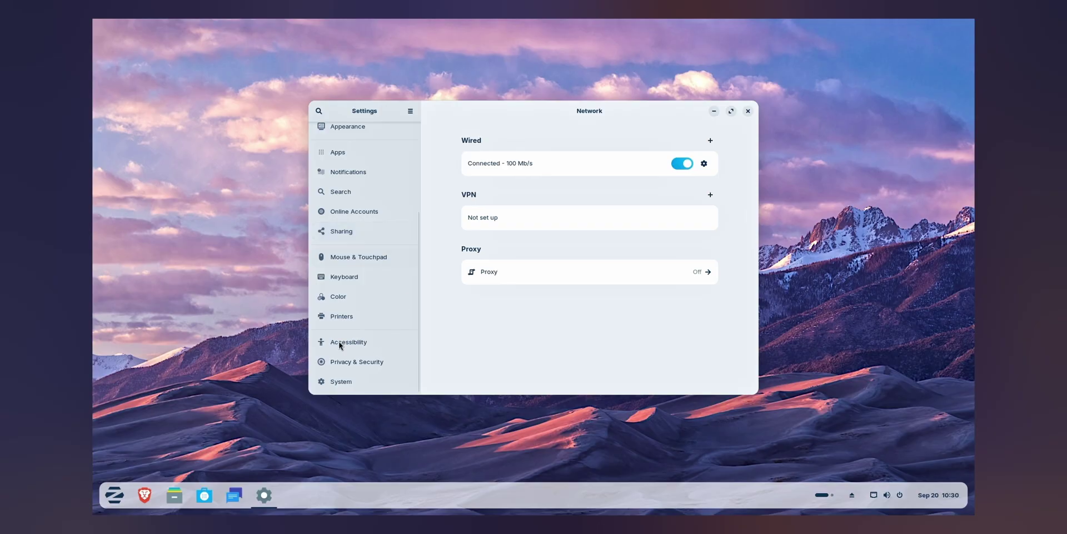
{"action": "scroll", "coordinate": [362, 361], "scroll_direction": "up", "scroll_amount": 1}
{"action": "left_click", "coordinate": [372, 249]}
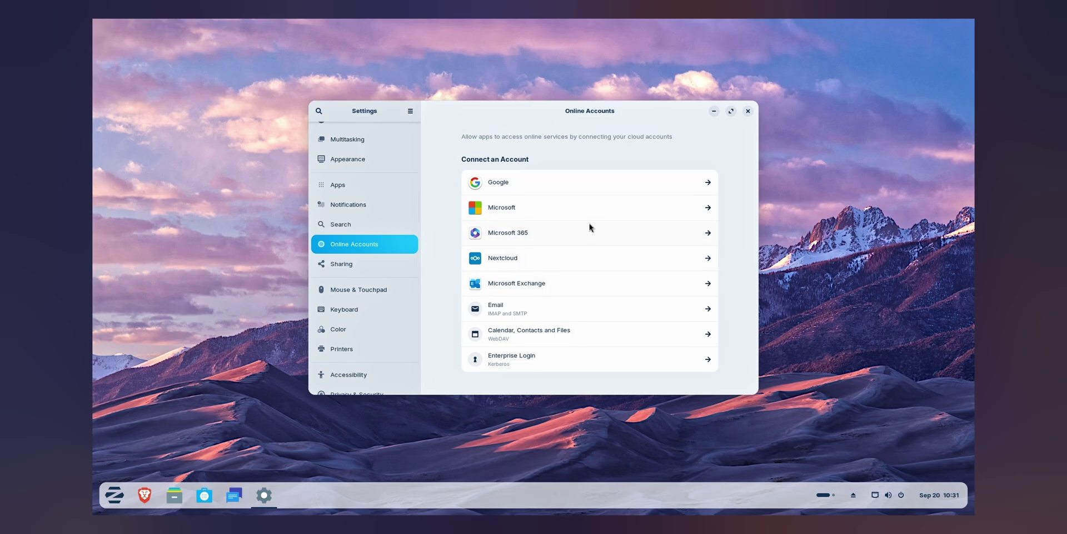
{"action": "left_click", "coordinate": [571, 232]}
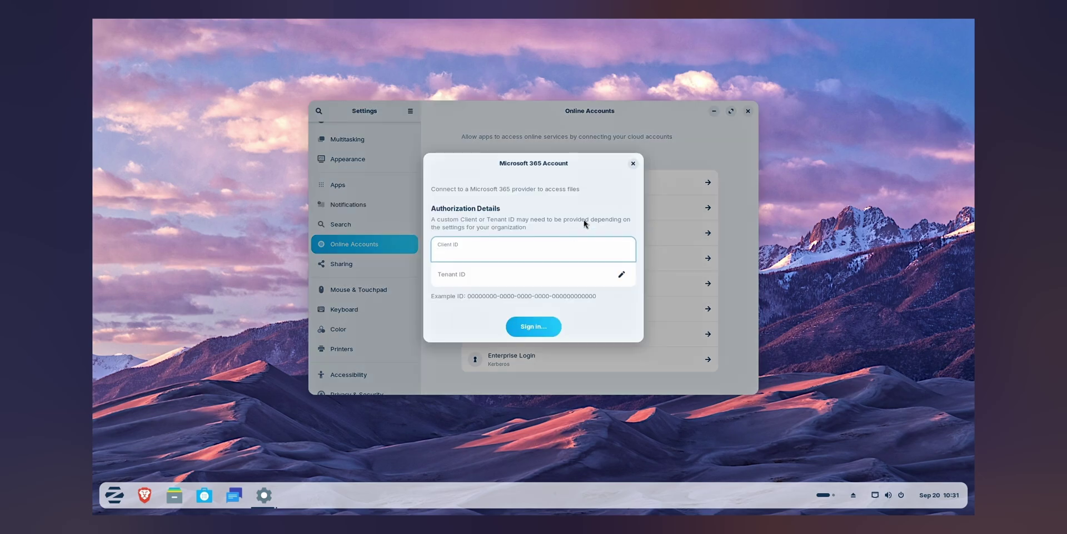
{"action": "left_click", "coordinate": [633, 163]}
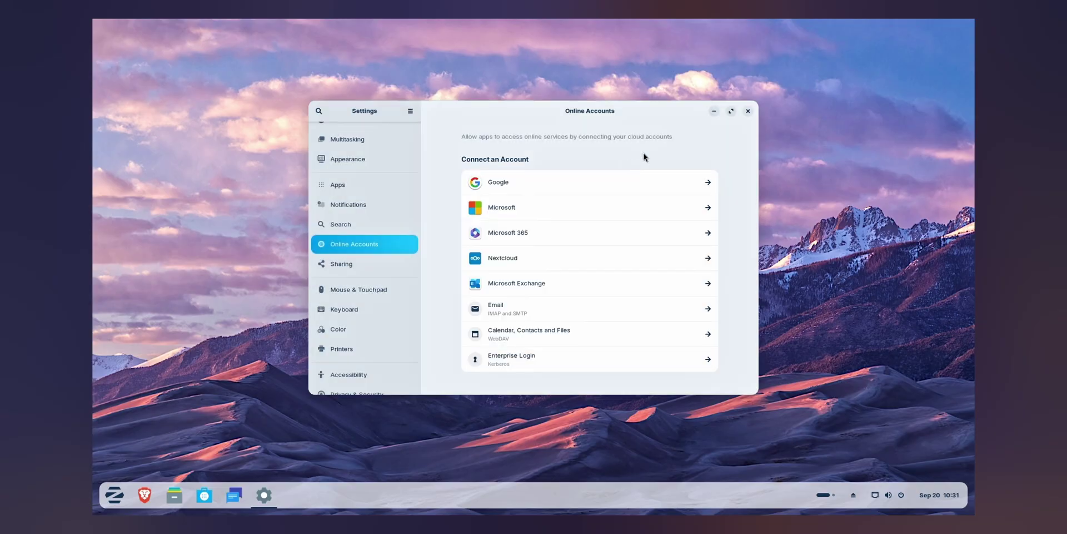
{"action": "left_click", "coordinate": [747, 111]}
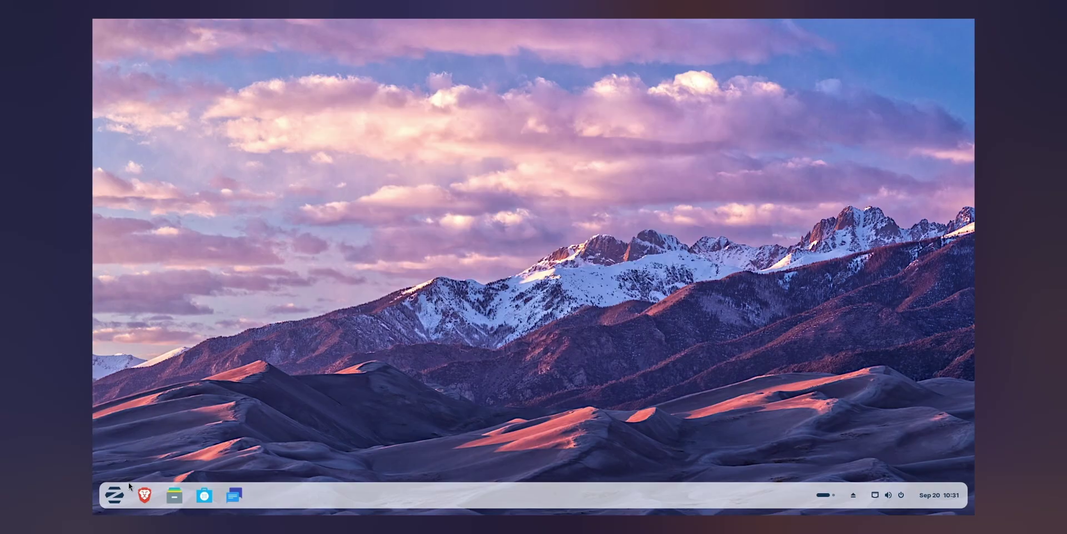
{"action": "left_click", "coordinate": [117, 494]}
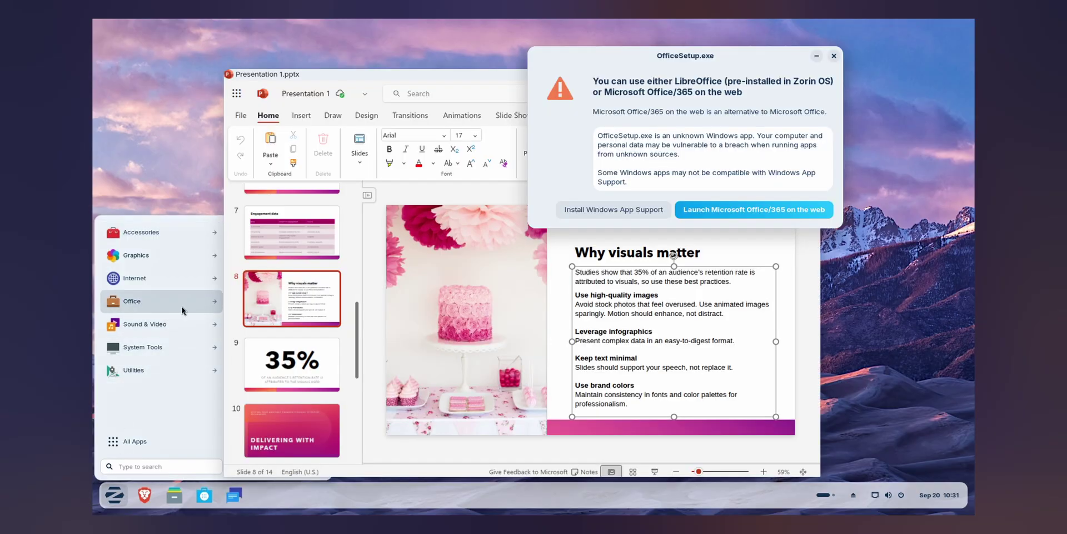
{"action": "left_click", "coordinate": [183, 310]}
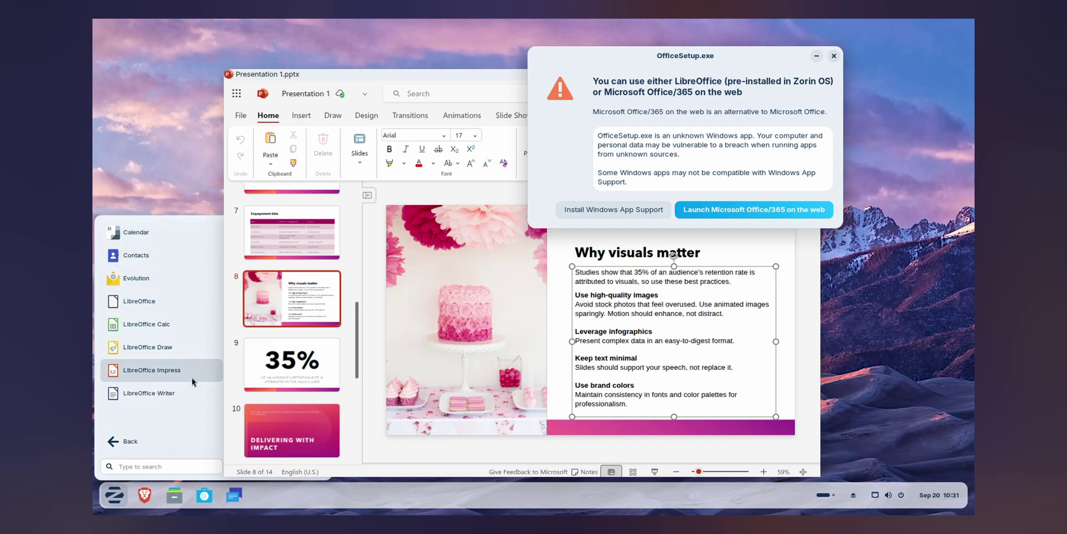
{"action": "key", "text": "Escape"}
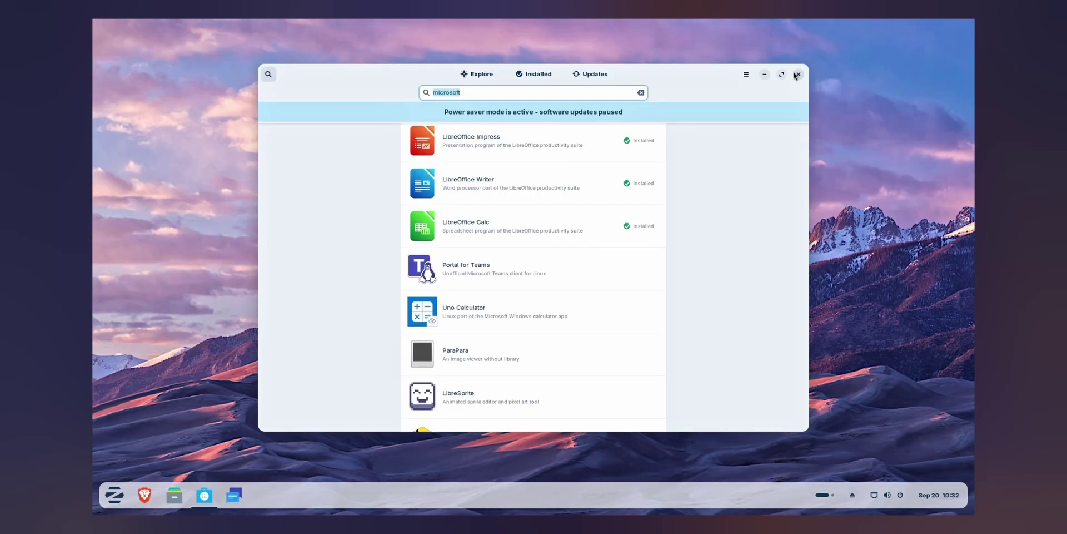
{"action": "left_click", "coordinate": [796, 74]}
Step: Open Settings from the desktop menu and launch Zorin Appearance from the Appearance page
{"action": "right_click", "coordinate": [426, 162]}
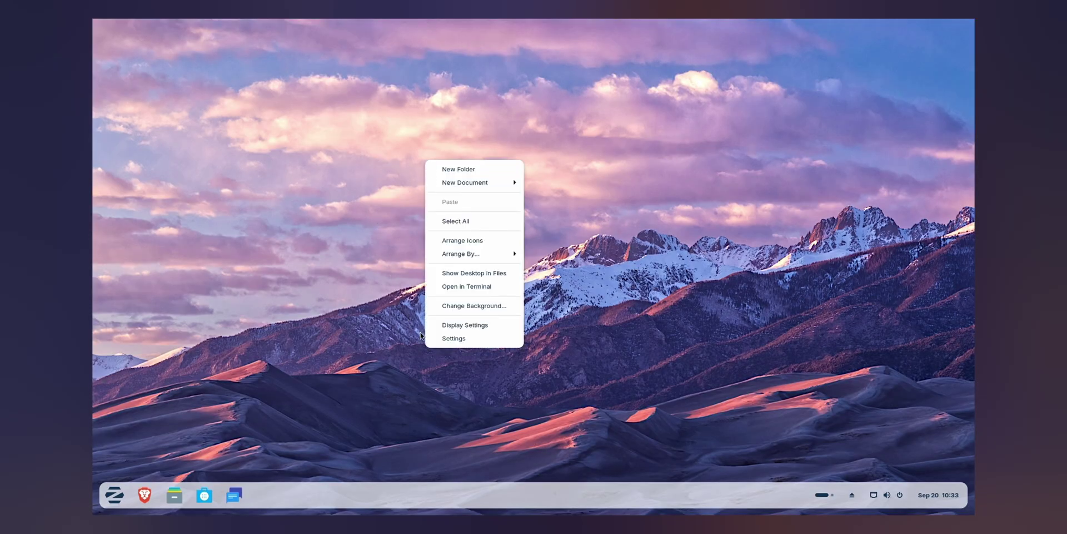
{"action": "left_click", "coordinate": [435, 343]}
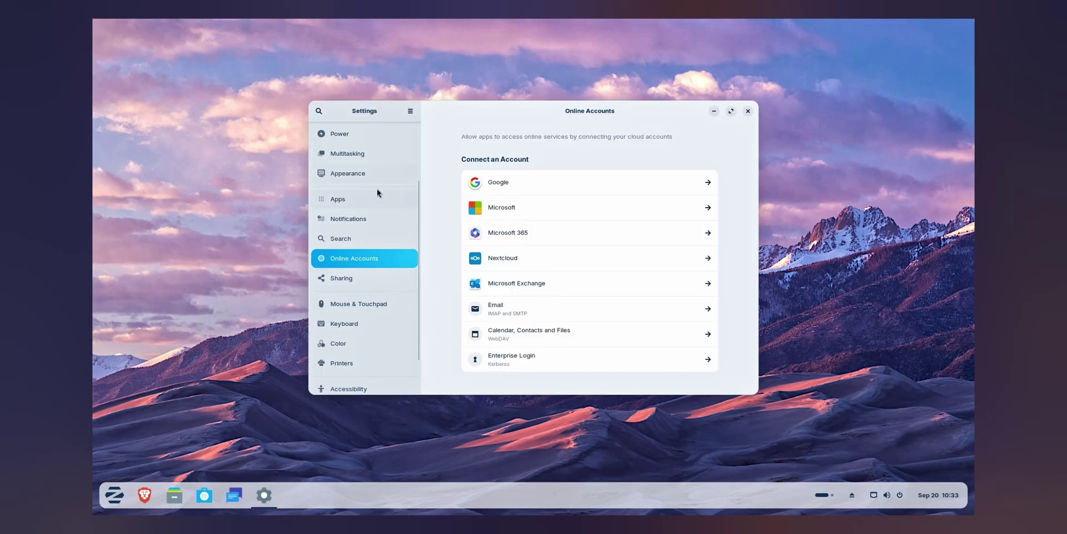
{"action": "scroll", "coordinate": [367, 217], "scroll_direction": "up", "scroll_amount": 3}
{"action": "left_click", "coordinate": [345, 258]}
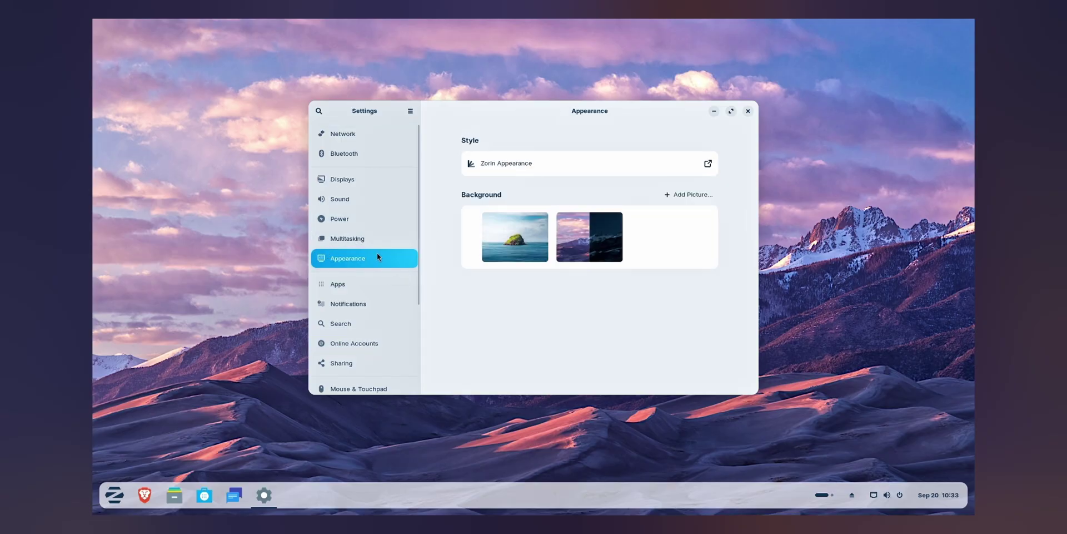
{"action": "left_click", "coordinate": [531, 164]}
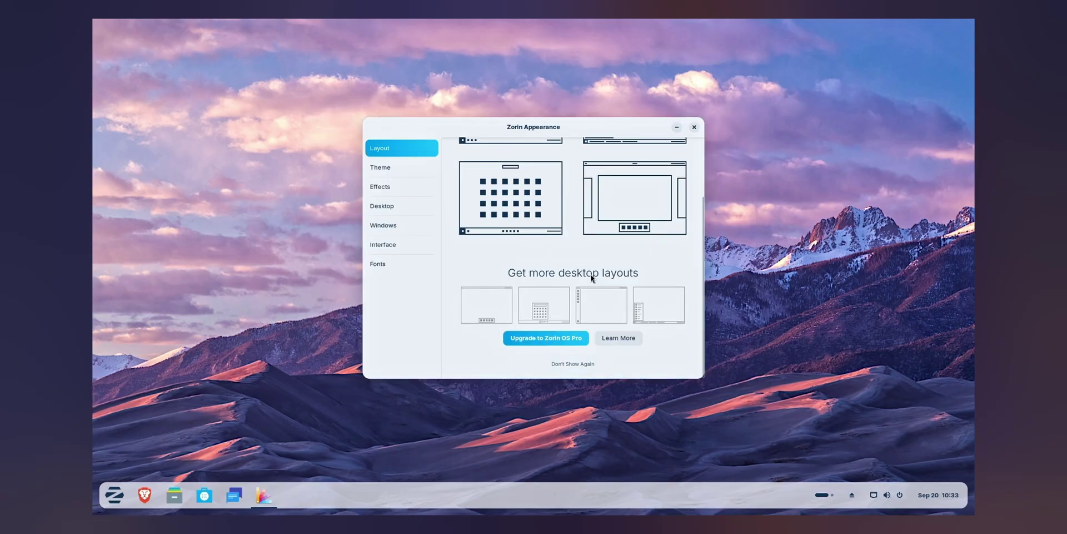
{"action": "scroll", "coordinate": [593, 278], "scroll_direction": "up", "scroll_amount": 3}
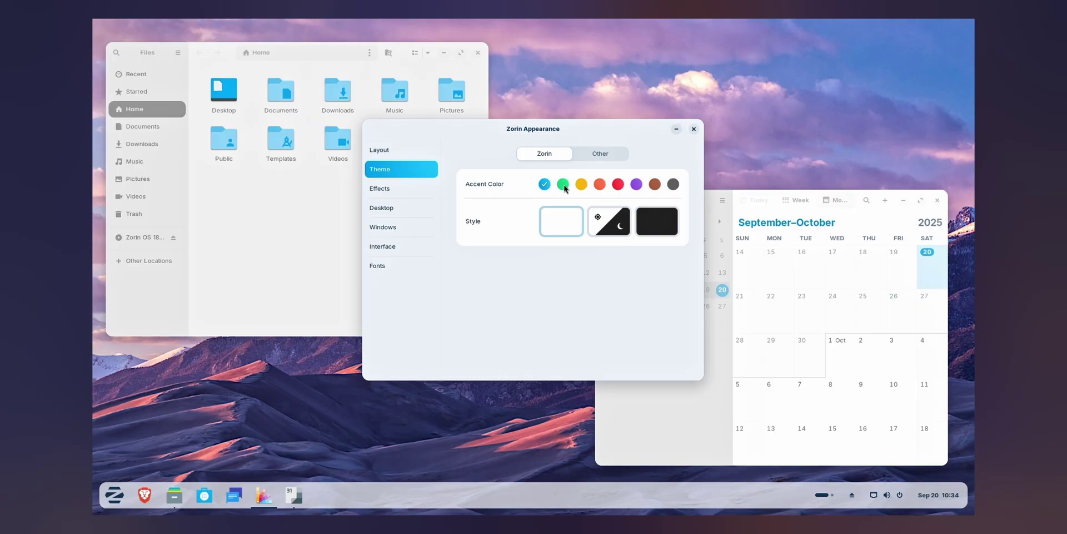
{"action": "left_click", "coordinate": [582, 185]}
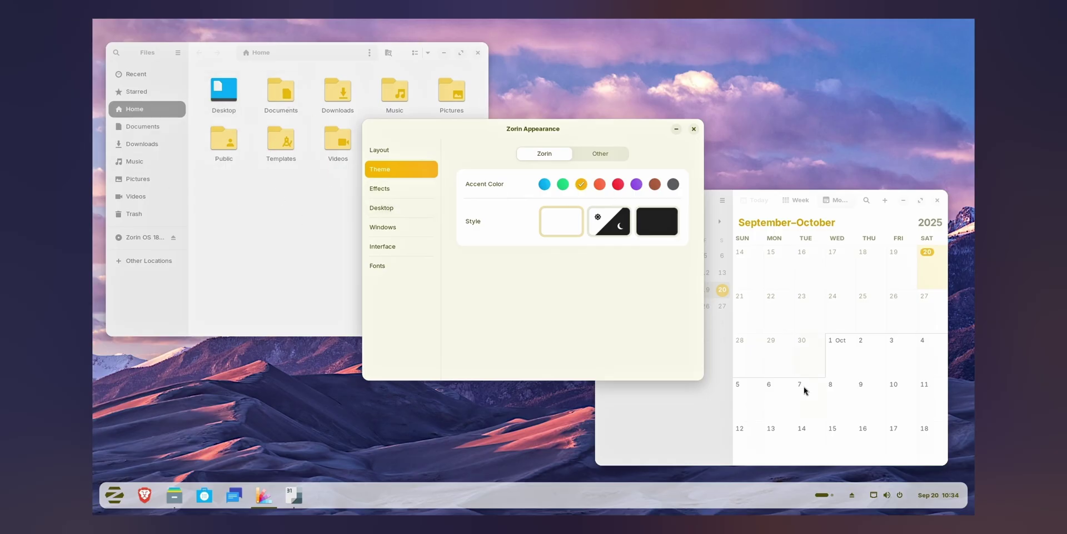
{"action": "left_click", "coordinate": [879, 494]}
{"action": "left_click", "coordinate": [879, 493]}
{"action": "left_click", "coordinate": [873, 500]}
{"action": "left_click", "coordinate": [873, 495]}
{"action": "left_click", "coordinate": [115, 494]}
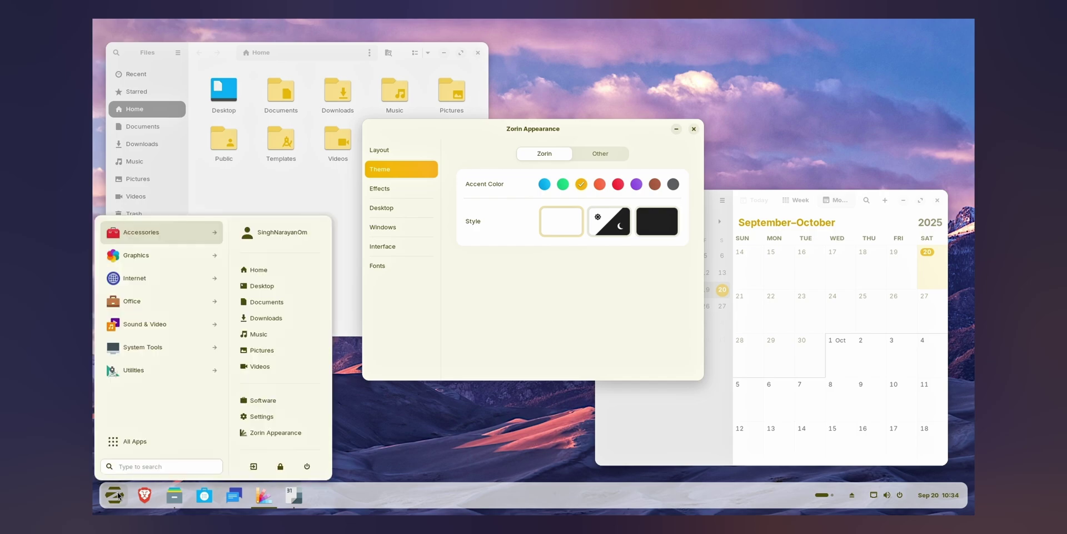
{"action": "left_click", "coordinate": [340, 511]}
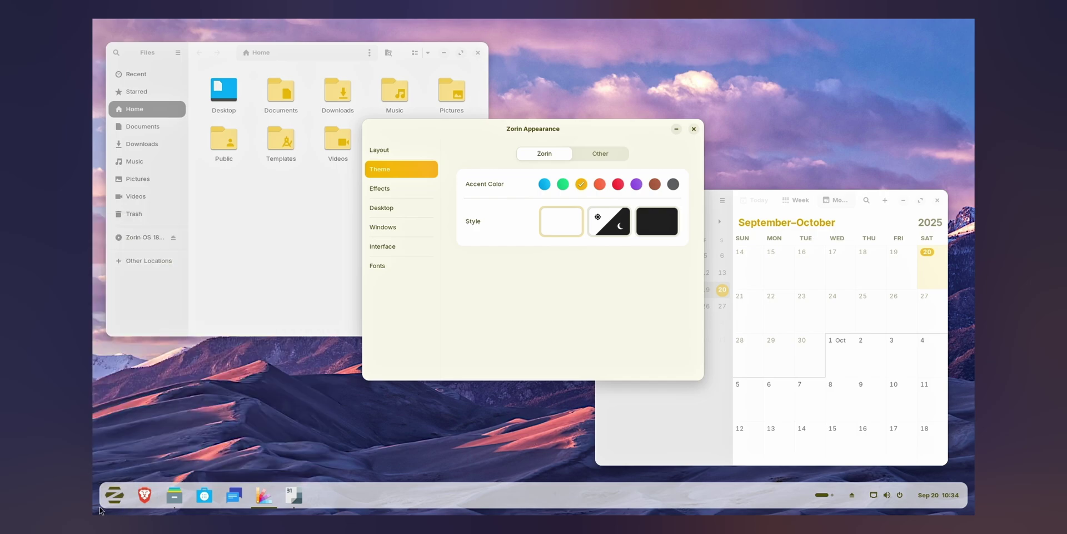
{"action": "left_click", "coordinate": [115, 494]}
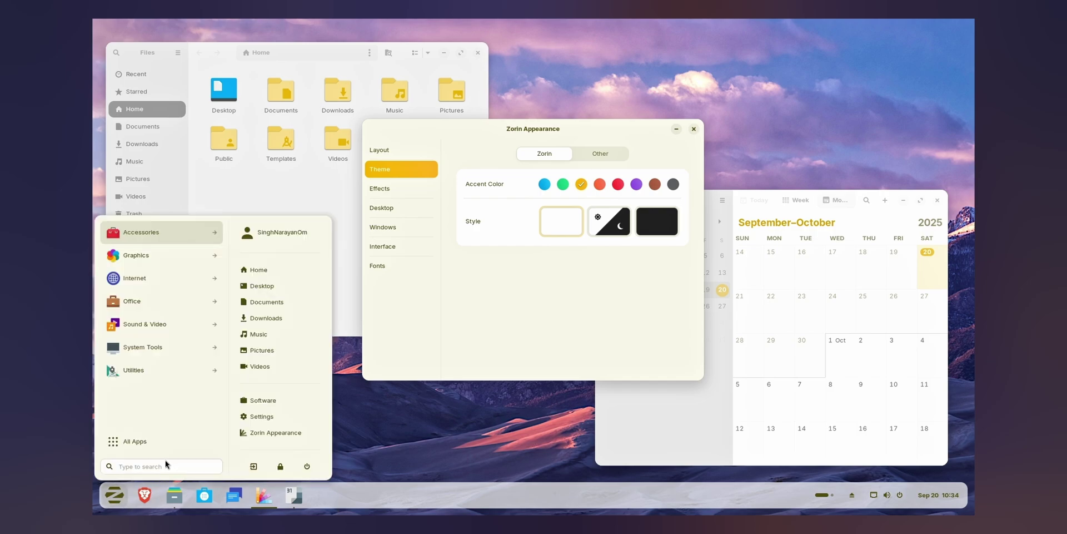
{"action": "key", "text": "Escape"}
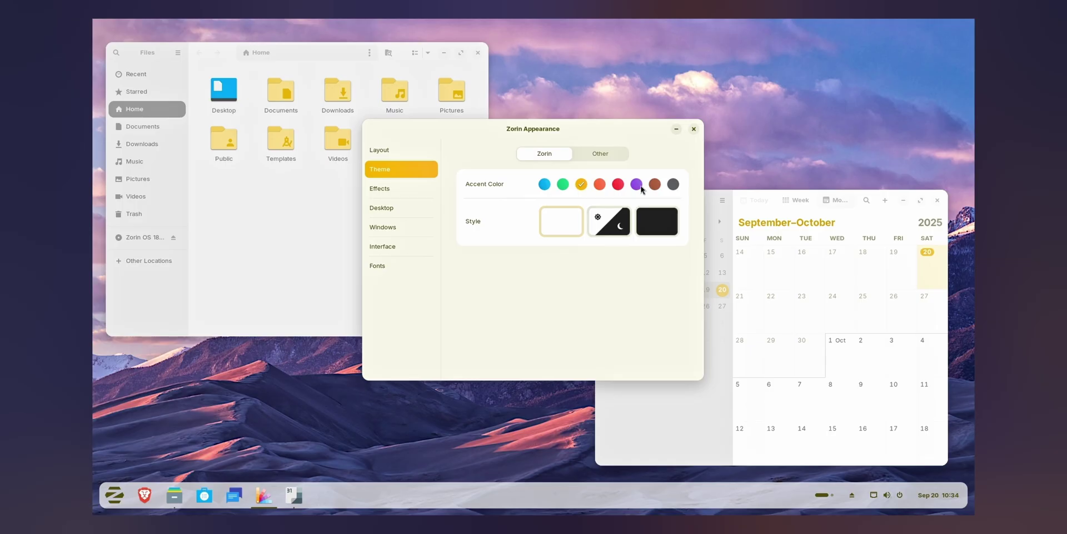
{"action": "left_click", "coordinate": [638, 185]}
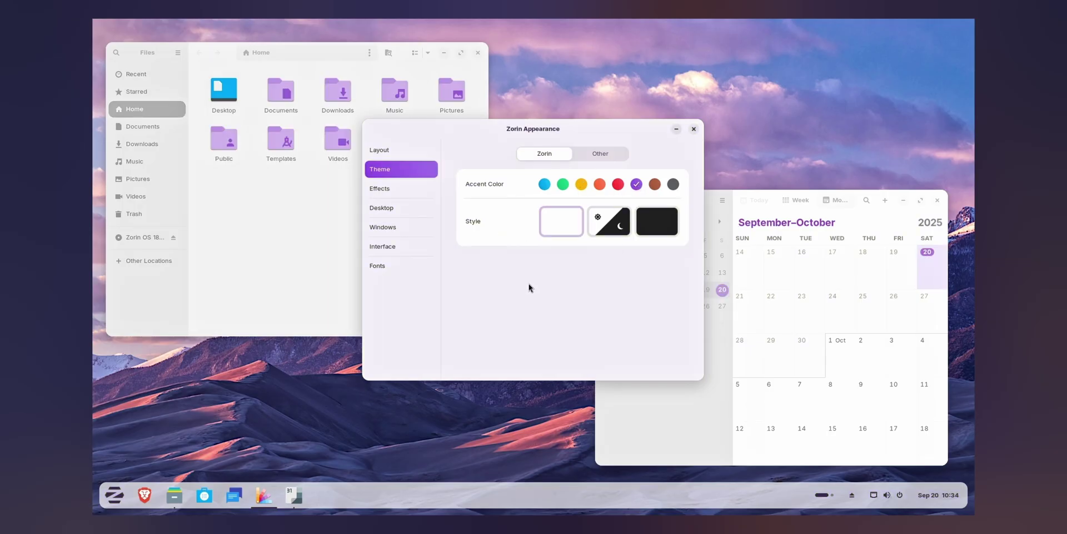
{"action": "left_click", "coordinate": [884, 502]}
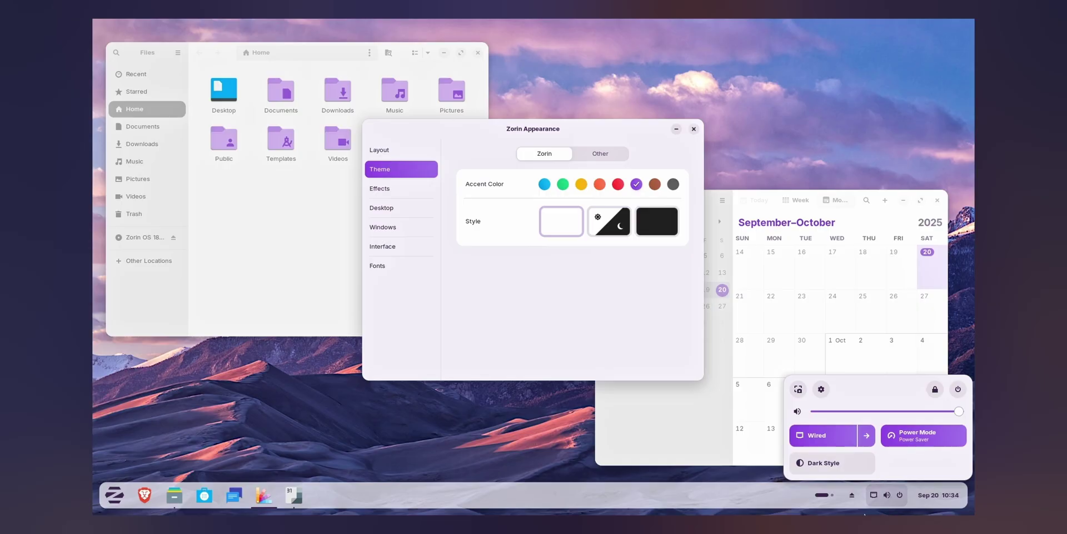
{"action": "left_click", "coordinate": [548, 338]}
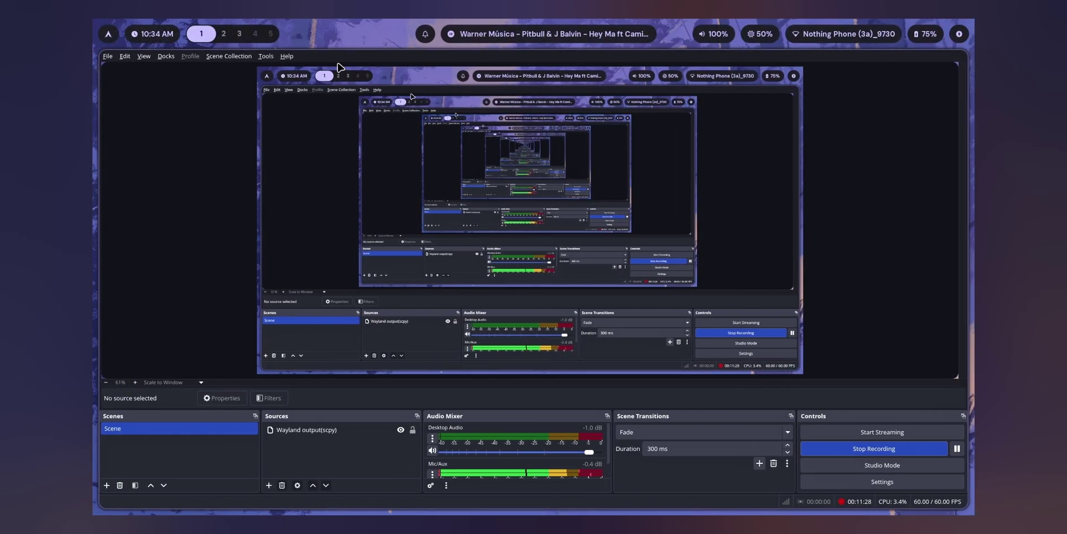
Step: On workspace 4, preview the Pastel Sky, fireplace cabin and pastel lilac wallpapers, closing each viewer
{"action": "left_click", "coordinate": [253, 34]}
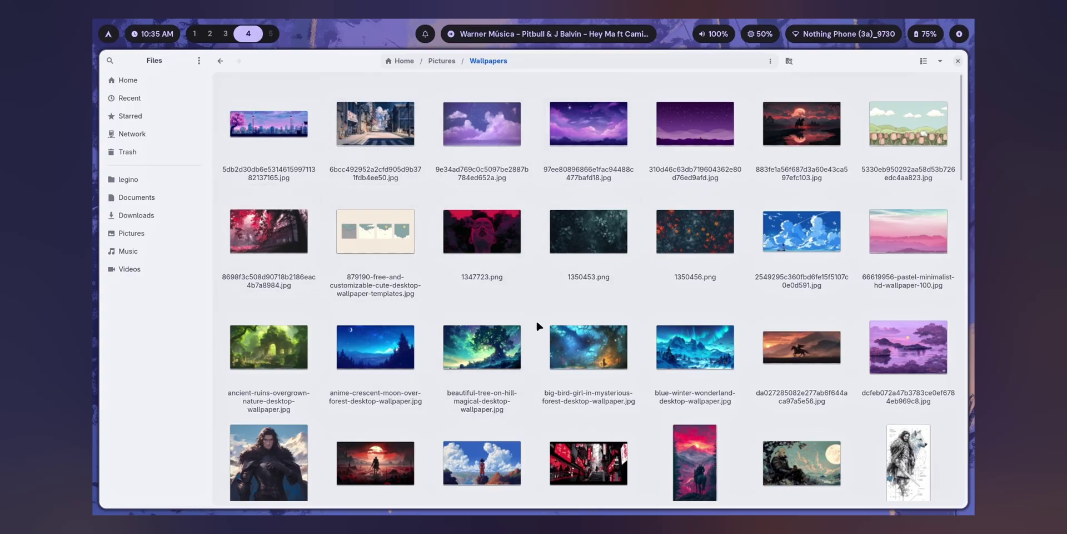
{"action": "scroll", "coordinate": [537, 323], "scroll_direction": "down", "scroll_amount": 20}
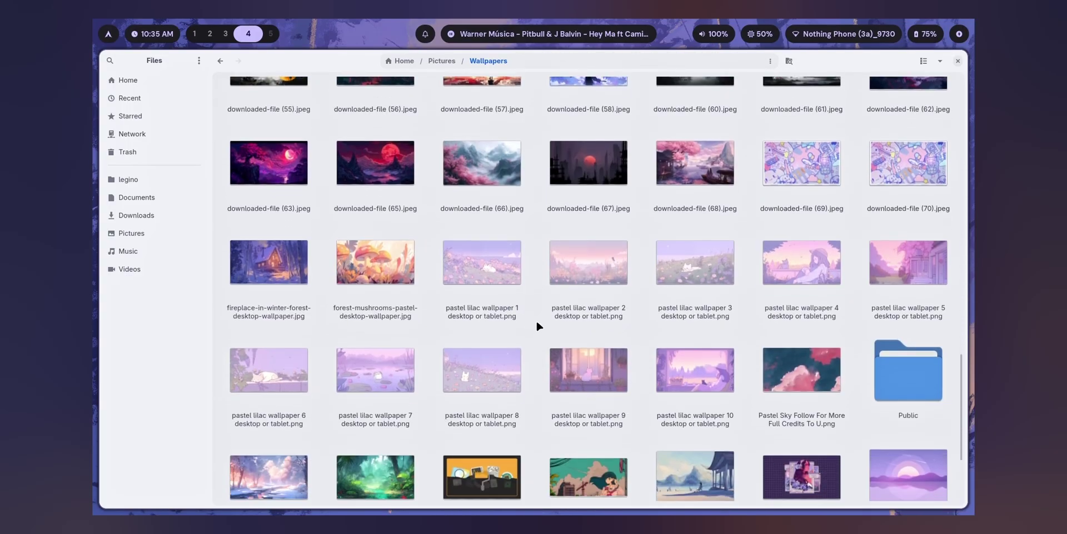
{"action": "scroll", "coordinate": [535, 318], "scroll_direction": "down", "scroll_amount": 2}
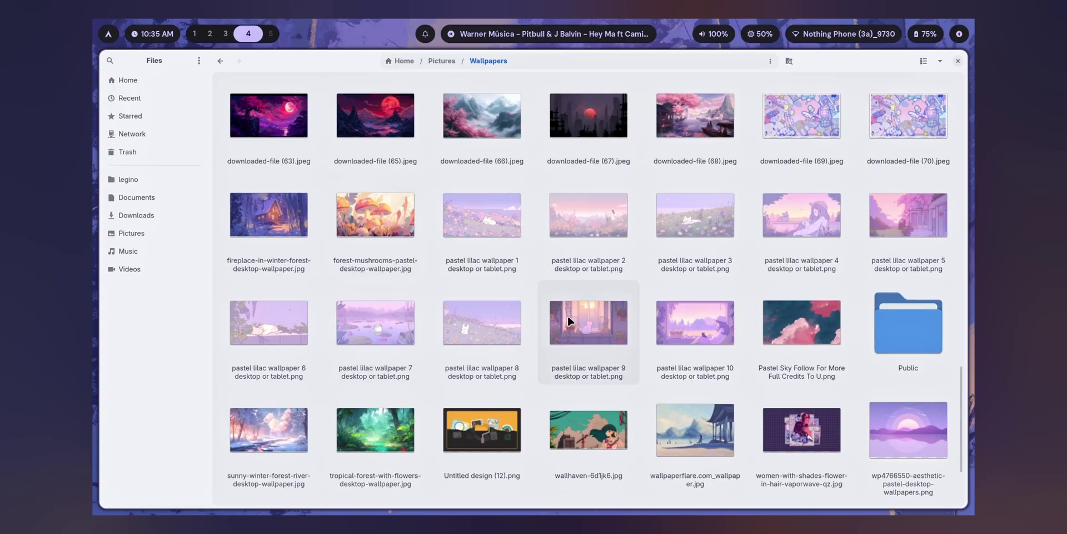
{"action": "double_click", "coordinate": [769, 318]}
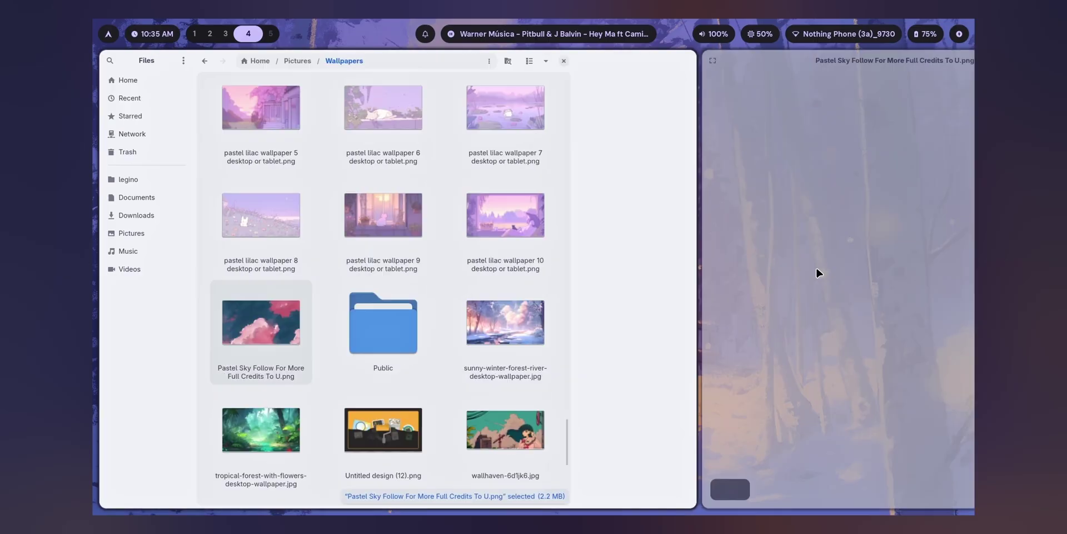
{"action": "key", "text": "Return"}
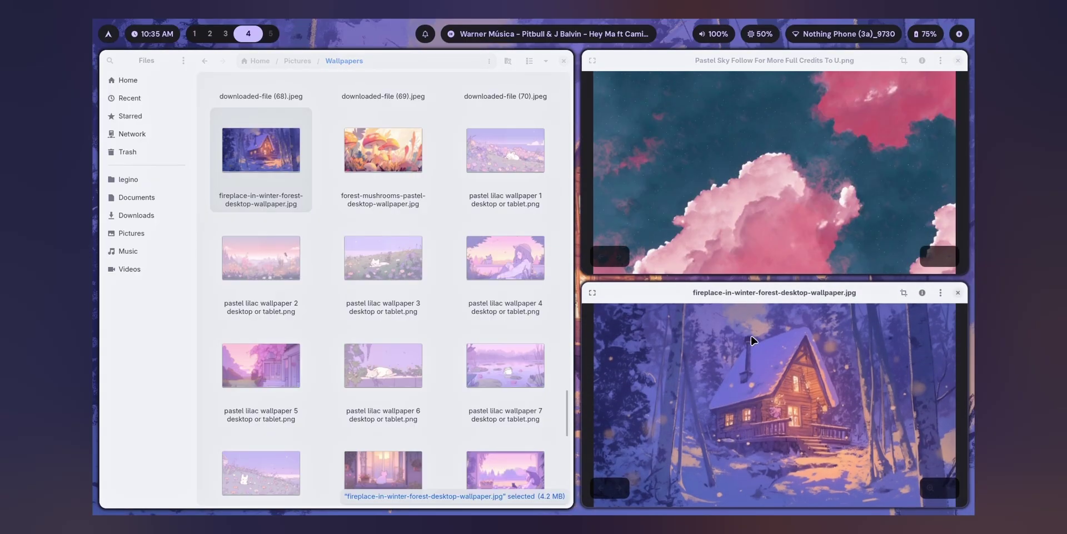
{"action": "double_click", "coordinate": [748, 342]}
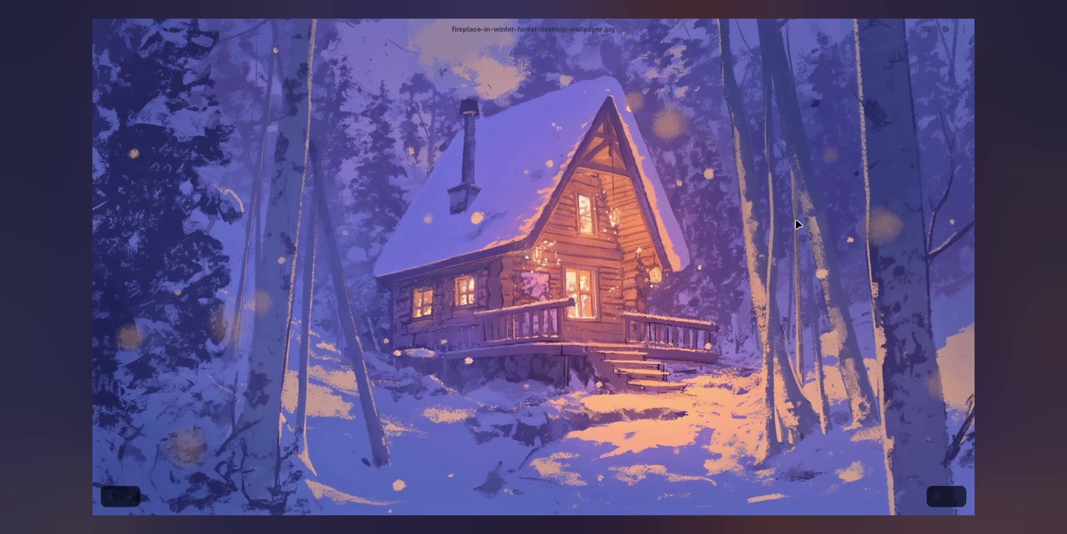
{"action": "key", "text": "ctrl+w"}
{"action": "double_click", "coordinate": [676, 248]}
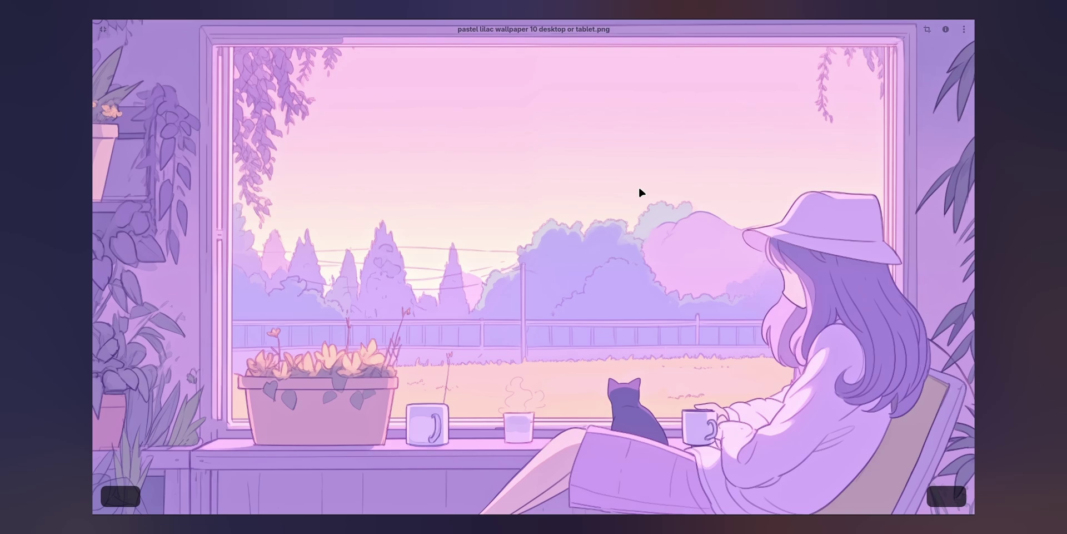
{"action": "key", "text": "ctrl+w"}
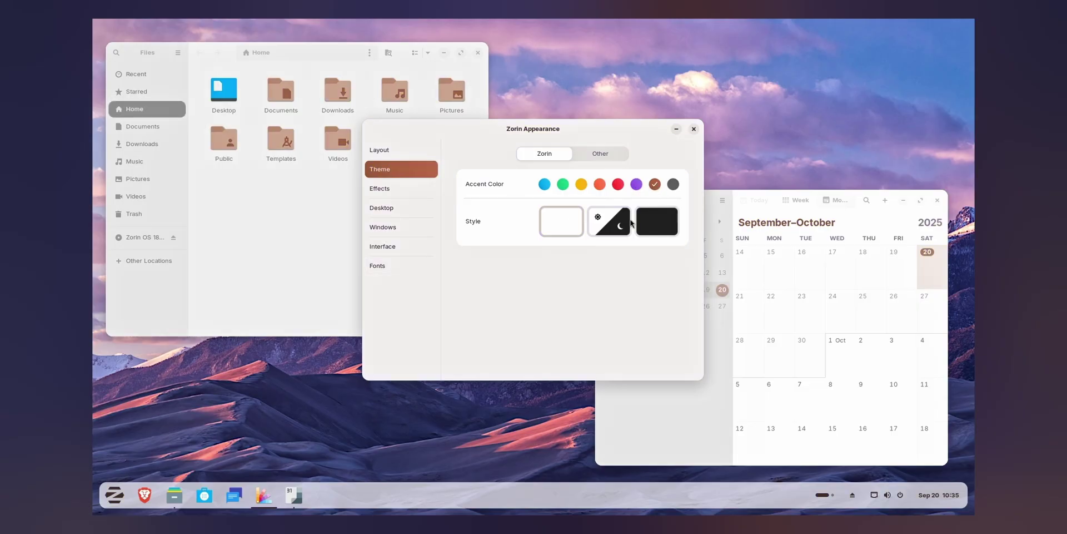
Step: Try the grey and green accent colours and switch the desktop to the Dark style
{"action": "left_click", "coordinate": [673, 184]}
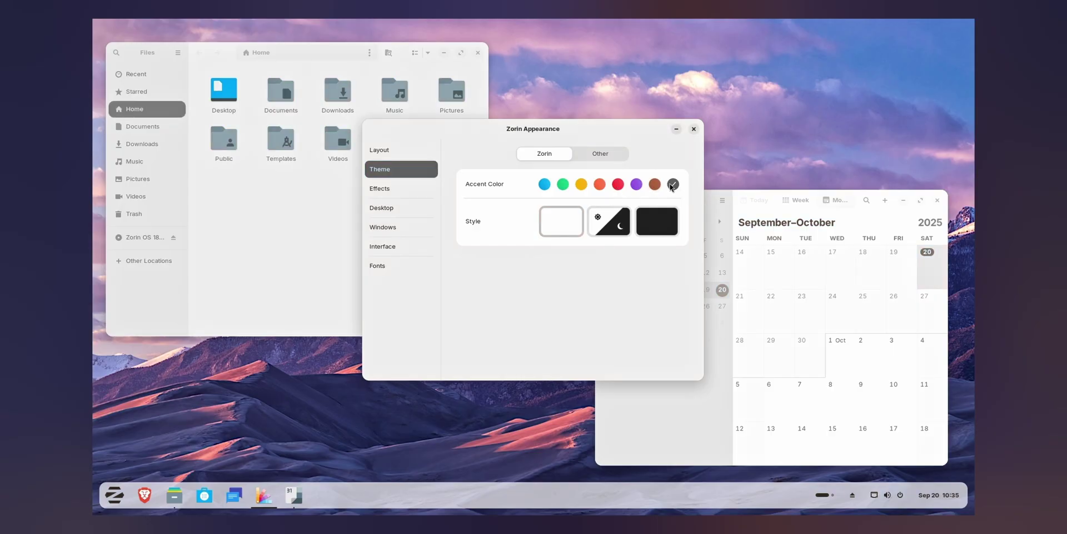
{"action": "left_click", "coordinate": [564, 184]}
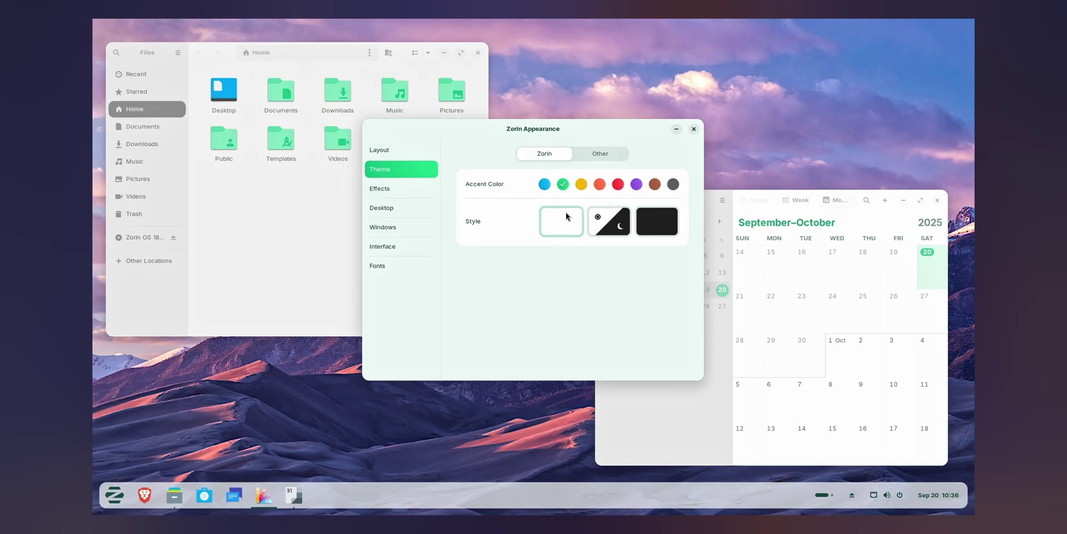
{"action": "left_click", "coordinate": [655, 222]}
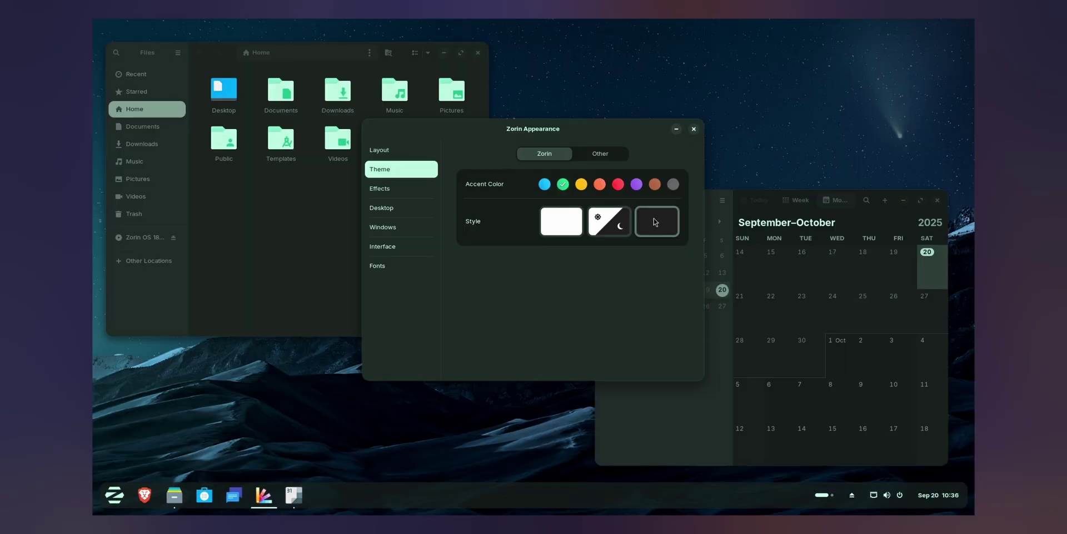
{"action": "left_click", "coordinate": [700, 433]}
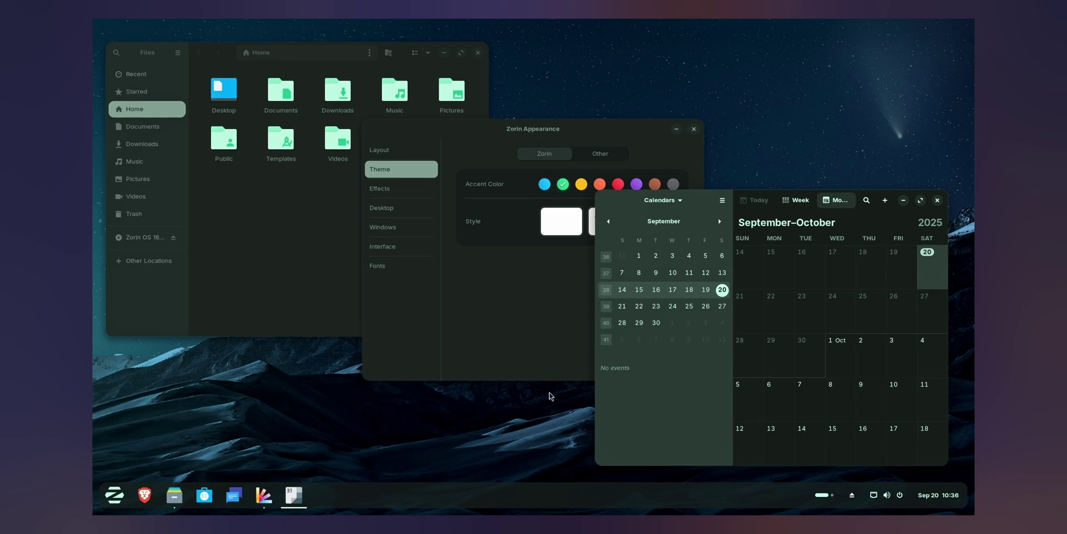
{"action": "left_click", "coordinate": [506, 290]}
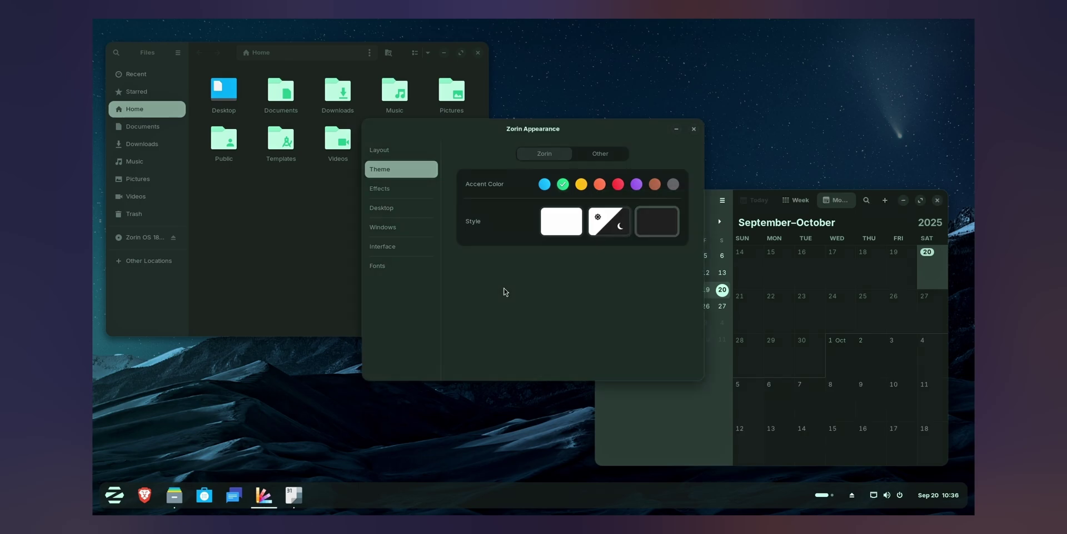
Step: Preview yellow, blue and purple accents, checking the Calendar window between changes
{"action": "left_click", "coordinate": [582, 188]}
{"action": "left_click", "coordinate": [544, 189]}
{"action": "left_click", "coordinate": [712, 451]}
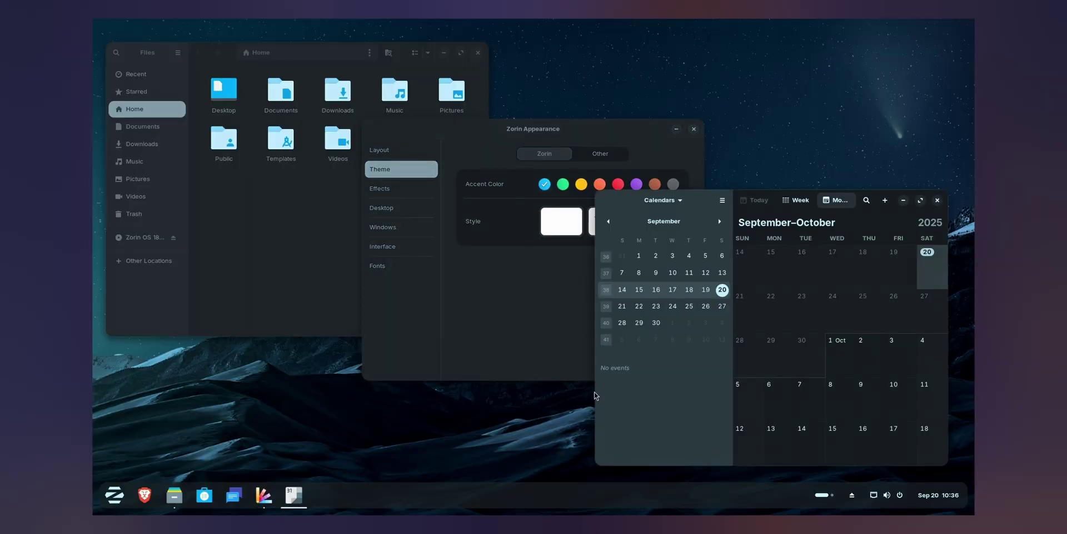
{"action": "left_click", "coordinate": [494, 349]}
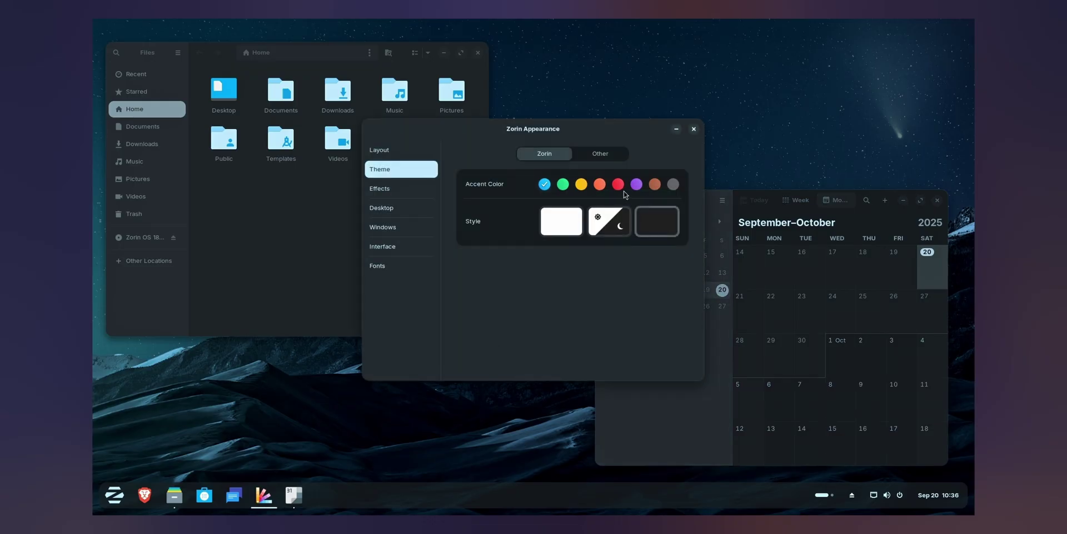
{"action": "left_click", "coordinate": [639, 185]}
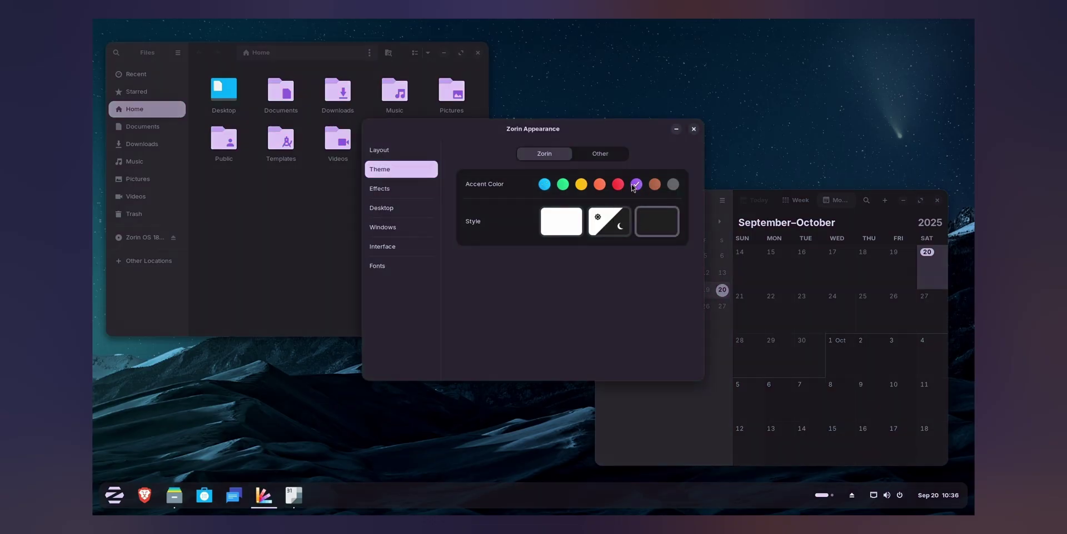
{"action": "left_click", "coordinate": [635, 418]}
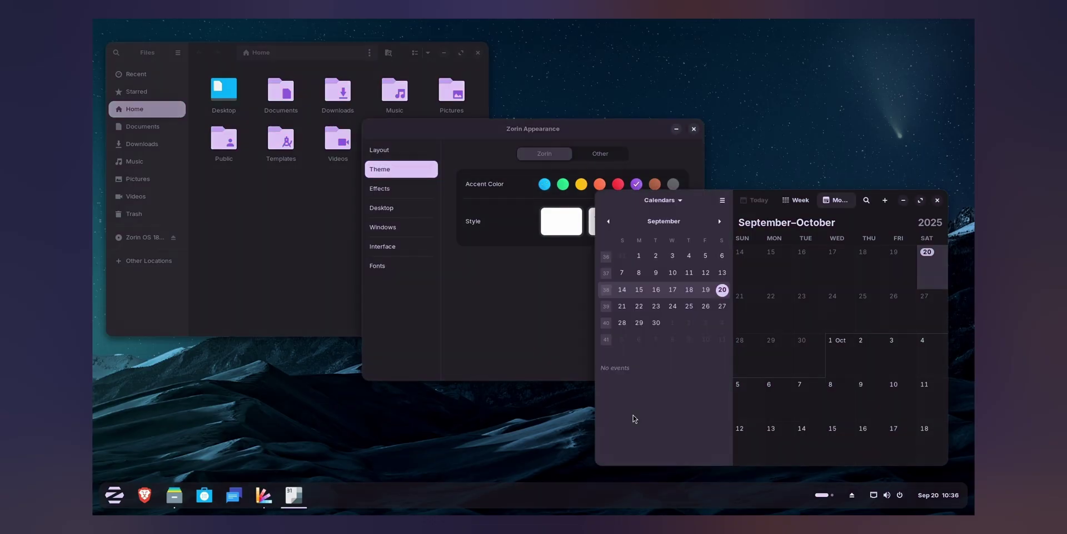
{"action": "left_click", "coordinate": [526, 291]}
Step: Try yellow and orange, then settle on the blue accent colour
{"action": "left_click", "coordinate": [582, 185]}
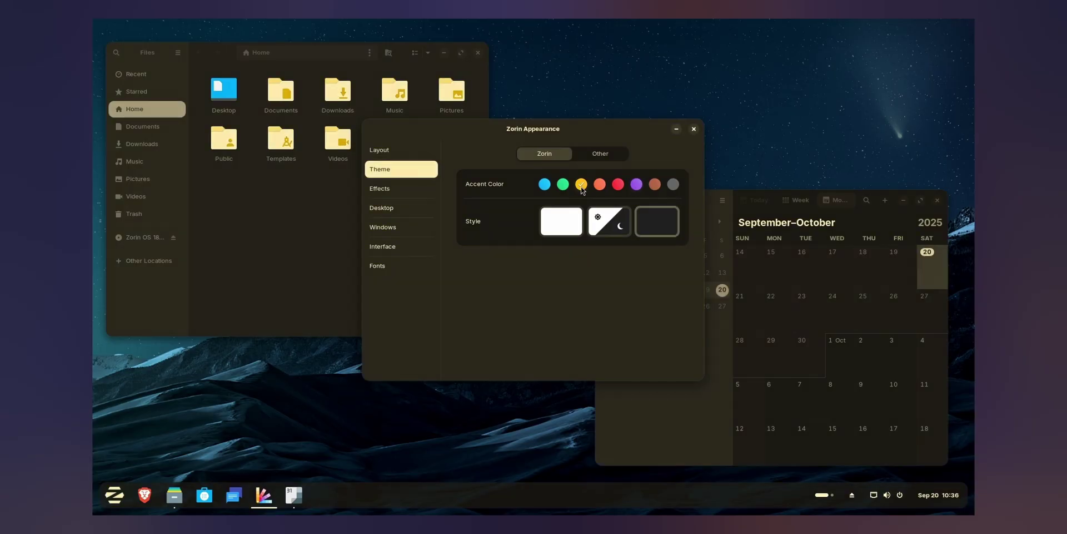
{"action": "left_click", "coordinate": [599, 186]}
{"action": "left_click", "coordinate": [545, 185]}
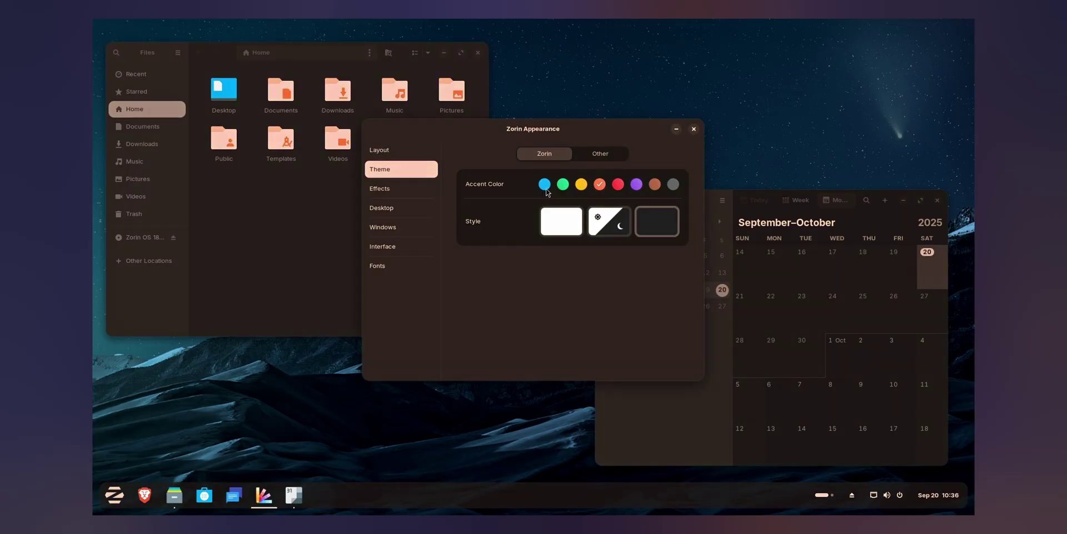
{"action": "left_click", "coordinate": [655, 421]}
{"action": "left_click", "coordinate": [510, 315]}
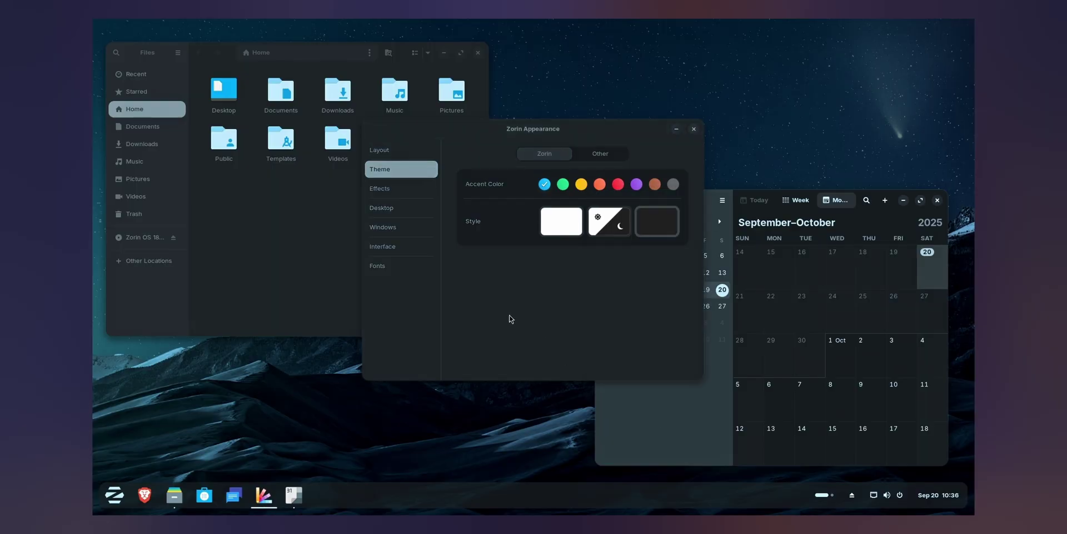
Step: Try the island seascape wallpaper, switch back to the night-sky mountains, and close the background settings
{"action": "right_click", "coordinate": [251, 413]}
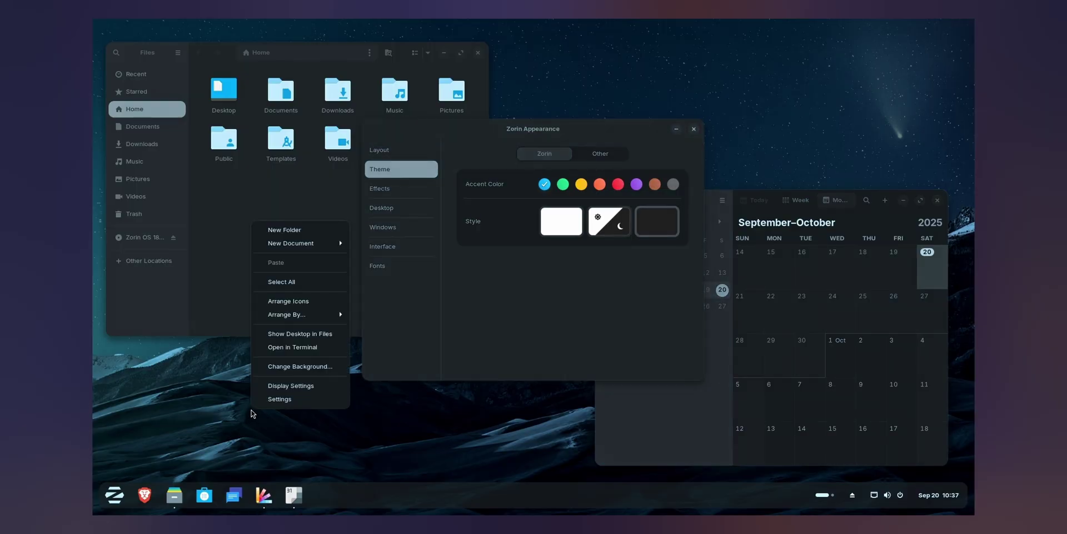
{"action": "left_click", "coordinate": [298, 366]}
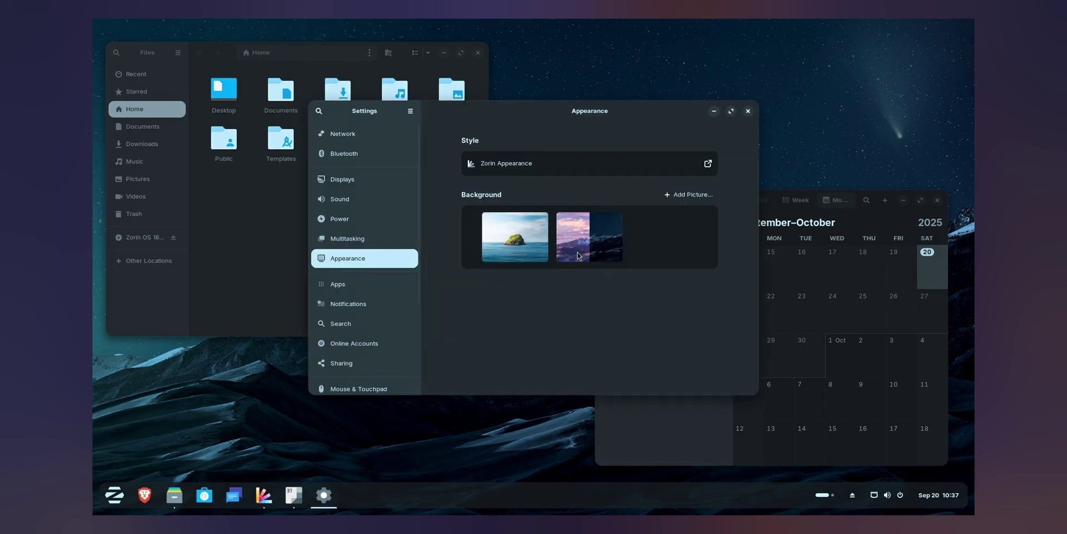
{"action": "left_click", "coordinate": [529, 256]}
{"action": "left_click", "coordinate": [594, 240]}
{"action": "left_click", "coordinate": [748, 111]}
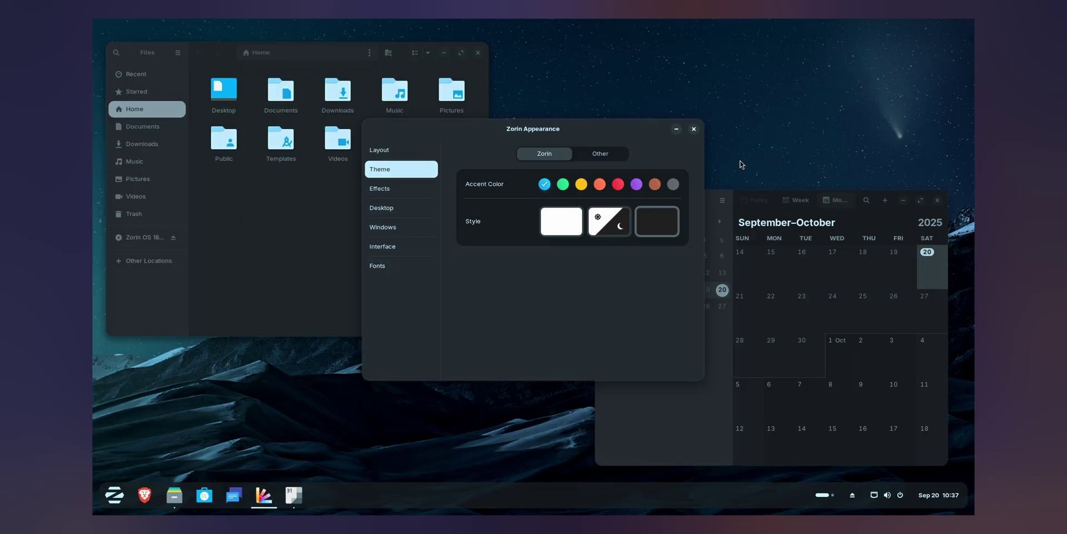
Step: Move Calendar to the upper left, then close the Appearance, Calendar and Files windows
{"action": "left_click_drag", "start_coordinate": [752, 204], "coordinate": [259, 57]}
{"action": "left_click", "coordinate": [455, 322]}
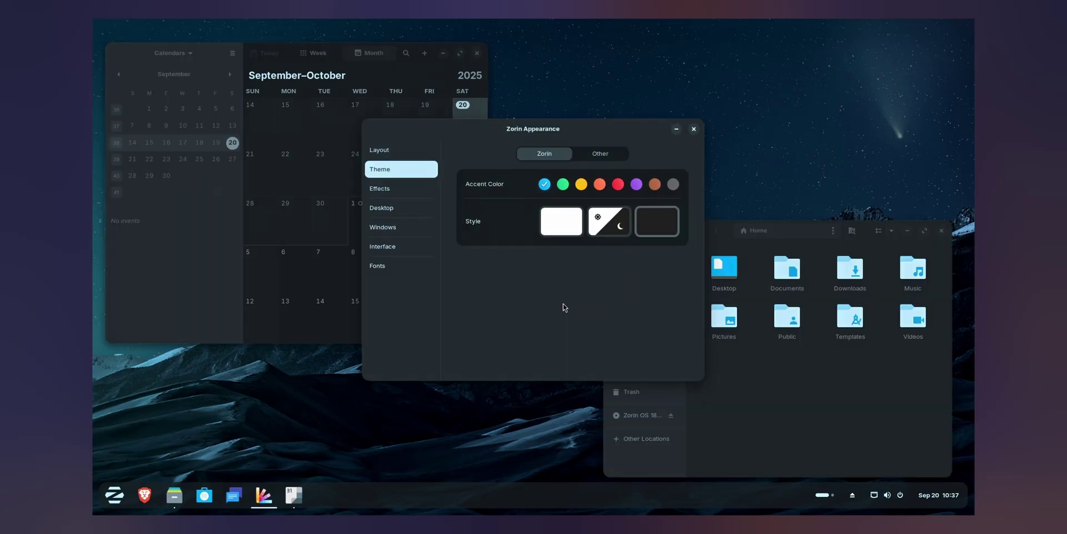
{"action": "left_click", "coordinate": [694, 129]}
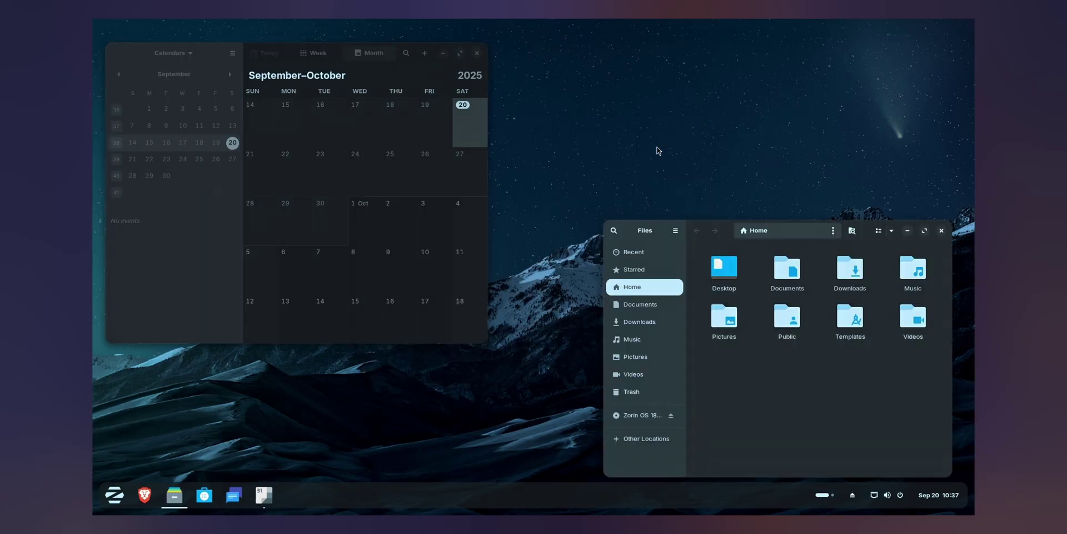
{"action": "left_click", "coordinate": [477, 53]}
{"action": "left_click", "coordinate": [941, 230]}
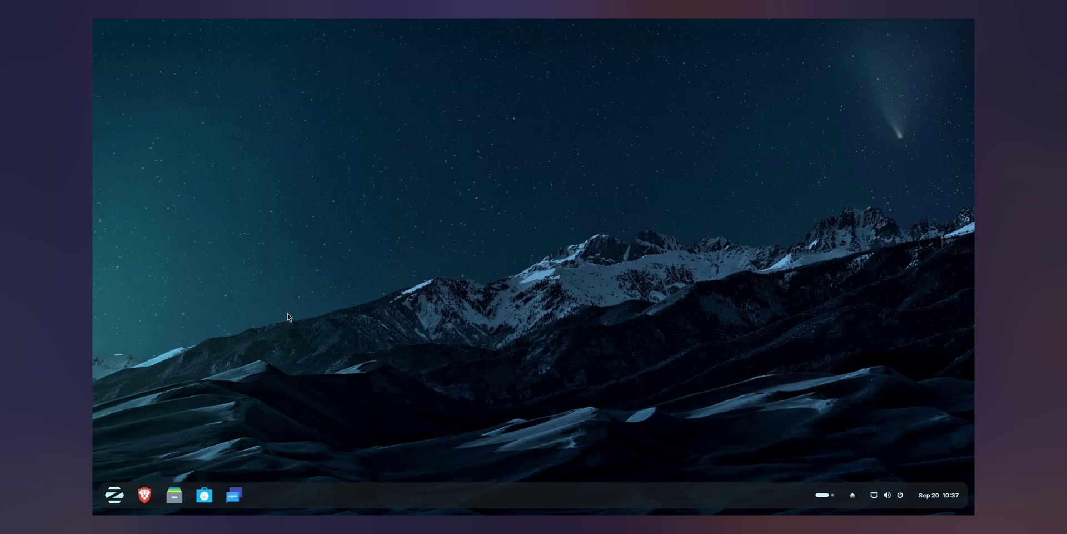
Step: Launch Terminal, run neofetch, and confirm installing the neofetch package with its dependencies
{"action": "key", "text": "super"}
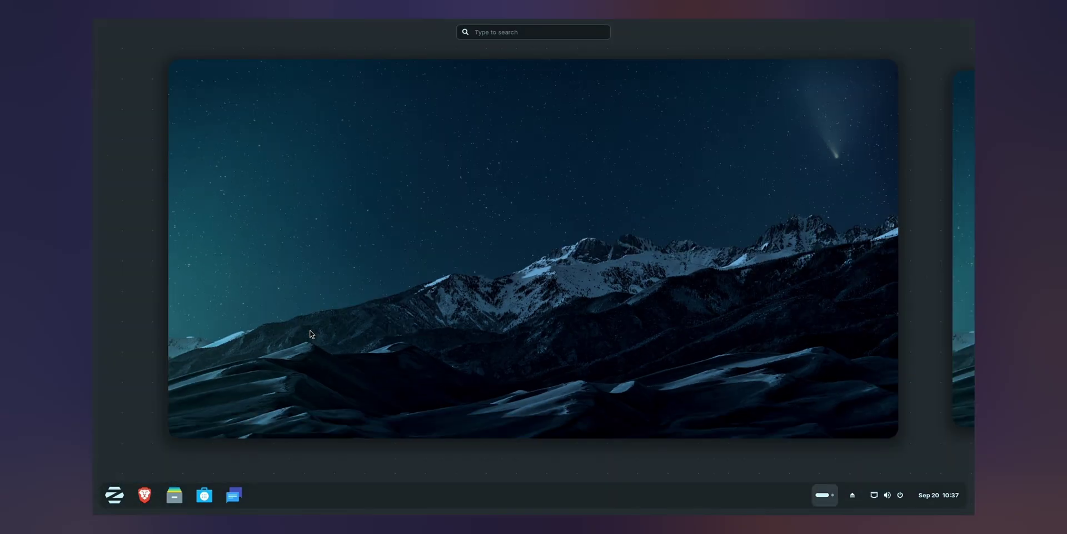
{"action": "type", "text": "ter"}
{"action": "key", "text": "Return"}
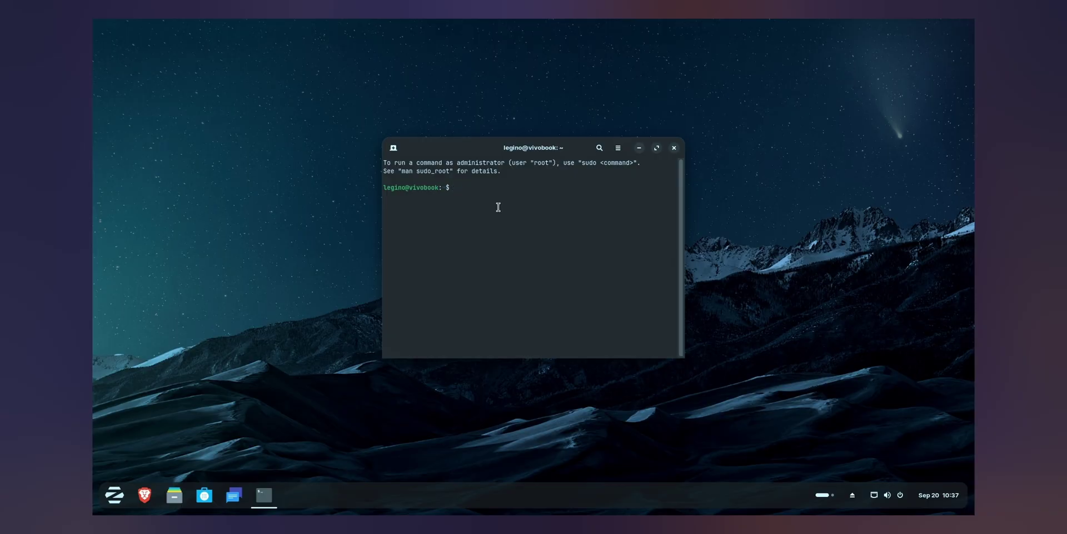
{"action": "type", "text": "neofetch"}
{"action": "key", "text": "Return"}
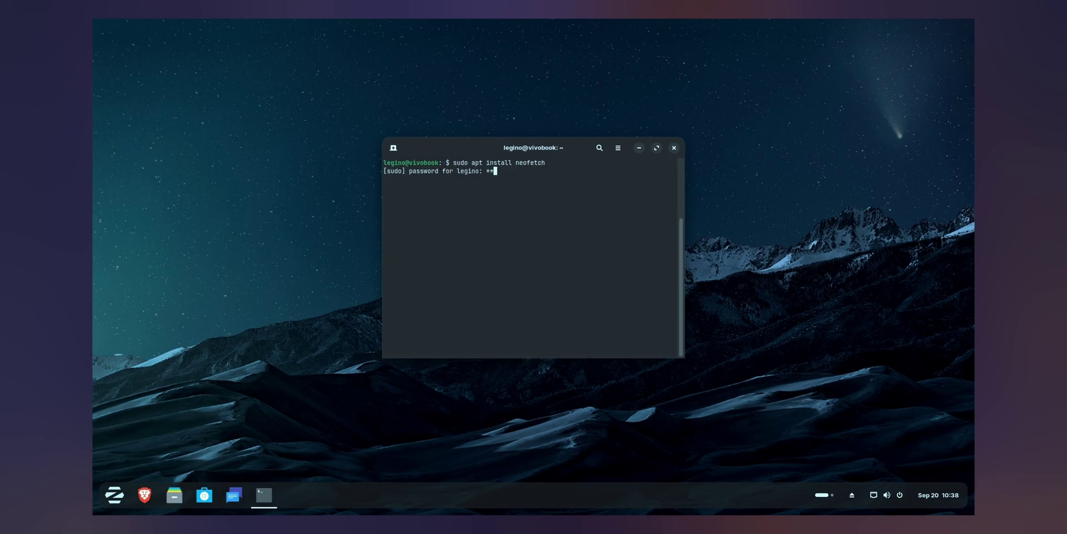
{"action": "key", "text": "Return"}
{"action": "key", "text": "Return"}
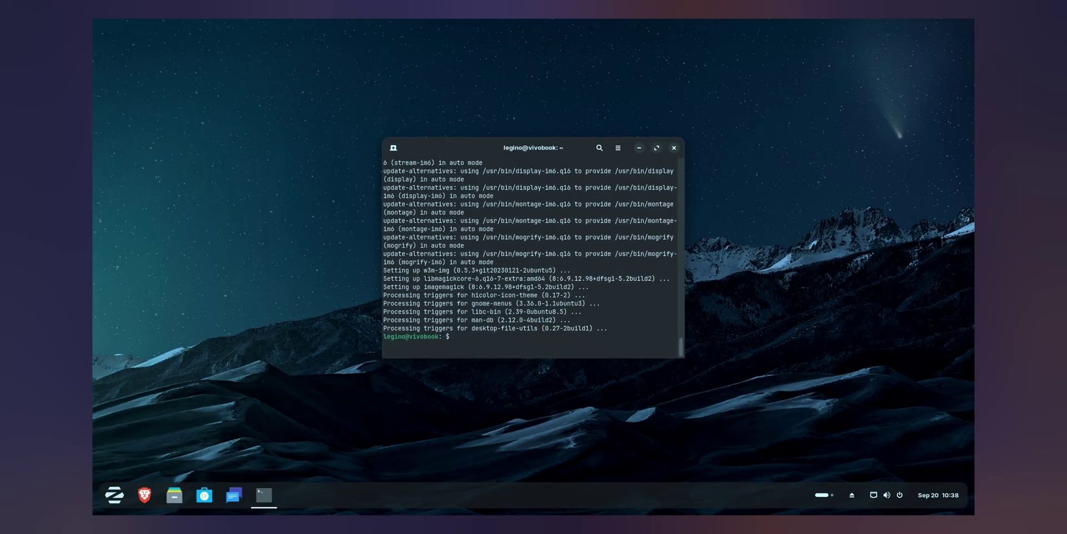
Step: Clear Terminal, run neofetch, highlight the 1692MiB memory reading, then close Terminal
{"action": "key", "text": "ctrl+l"}
{"action": "type", "text": "neo"}
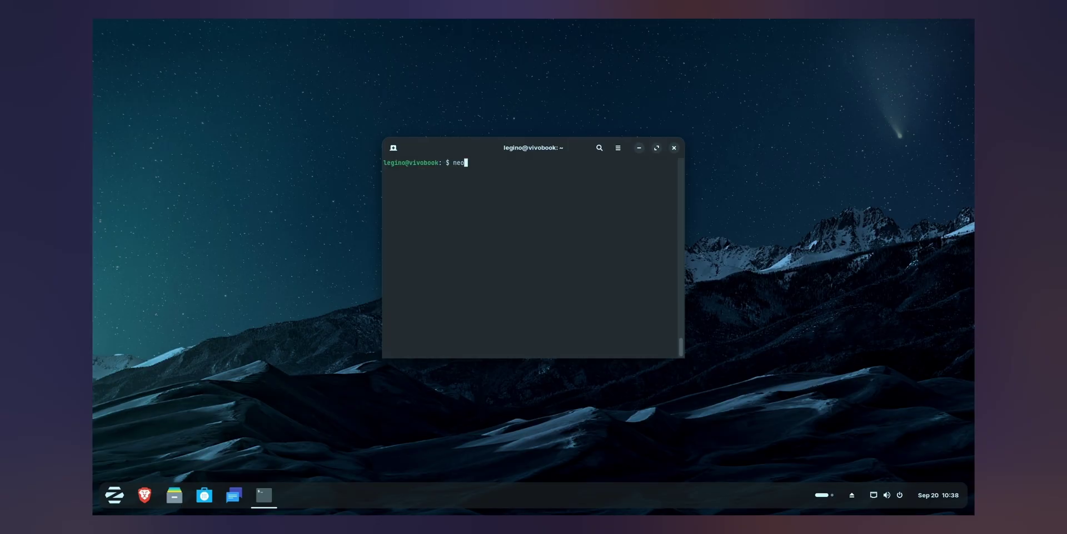
{"action": "type", "text": "fetch"}
{"action": "key", "text": "Return"}
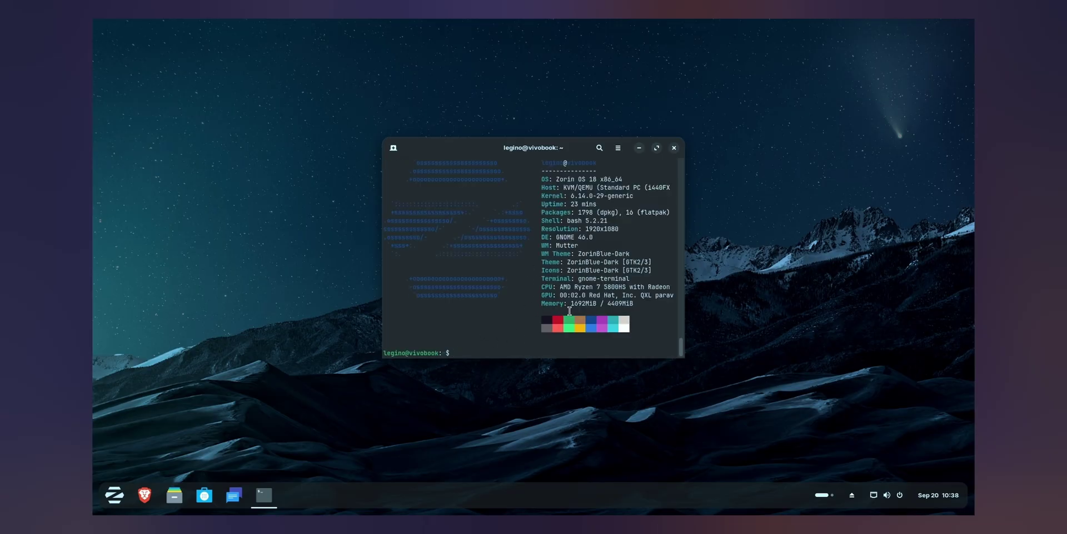
{"action": "left_click_drag", "start_coordinate": [572, 305], "coordinate": [597, 305]}
{"action": "left_click", "coordinate": [654, 313]}
{"action": "left_click", "coordinate": [675, 149]}
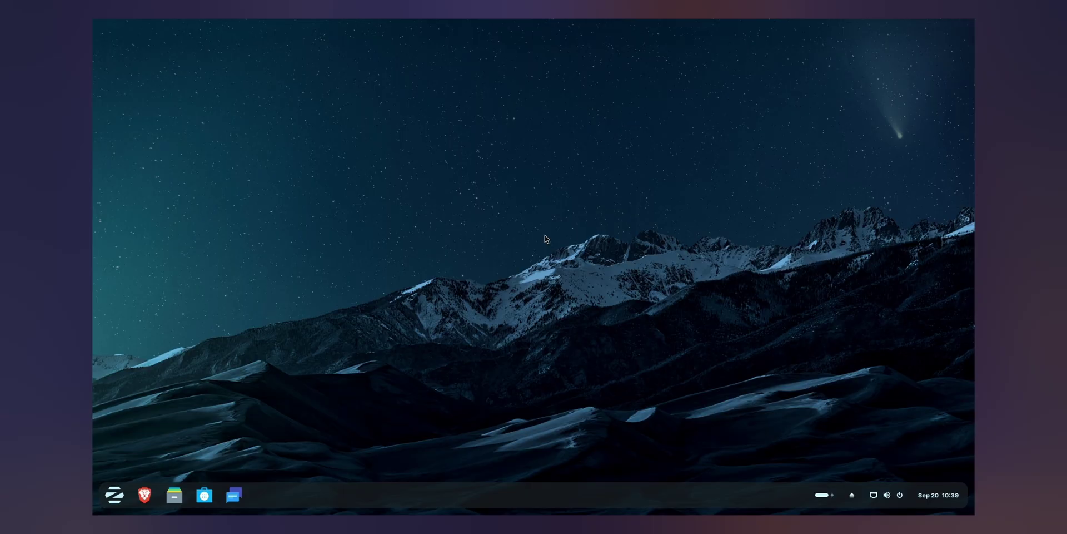
{"action": "left_click", "coordinate": [114, 495]}
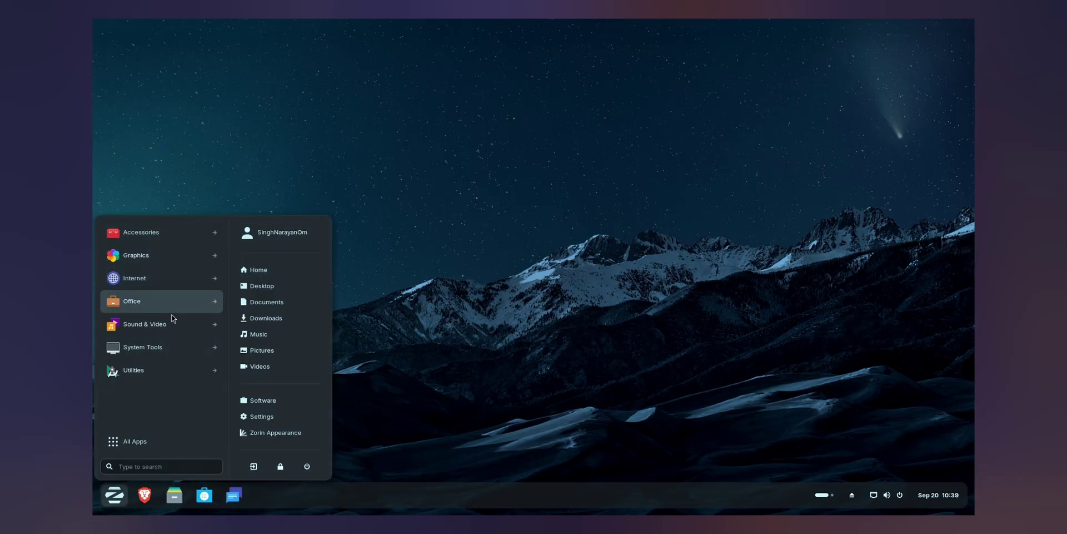
{"action": "left_click", "coordinate": [169, 348]}
{"action": "scroll", "coordinate": [166, 311], "scroll_direction": "down", "scroll_amount": 4}
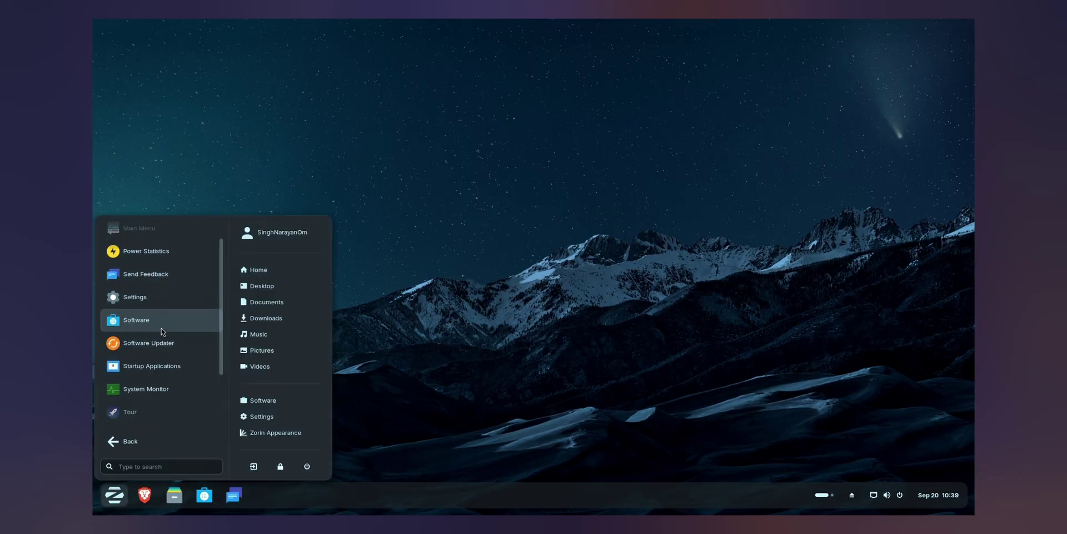
{"action": "scroll", "coordinate": [164, 322], "scroll_direction": "up", "scroll_amount": 4}
{"action": "scroll", "coordinate": [162, 332], "scroll_direction": "down", "scroll_amount": 1}
{"action": "scroll", "coordinate": [162, 331], "scroll_direction": "down", "scroll_amount": 4}
{"action": "left_click", "coordinate": [146, 303]}
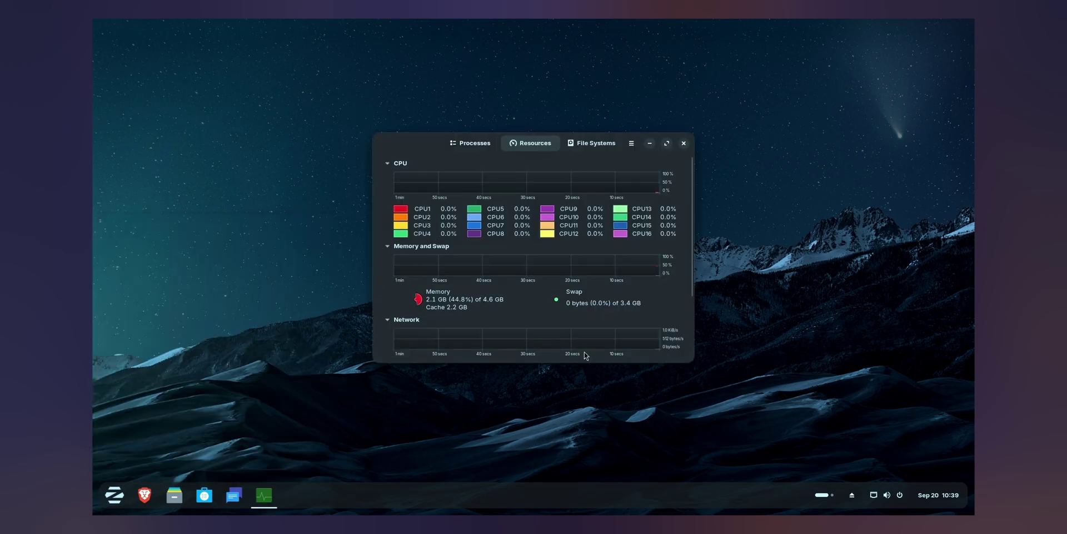
{"action": "key", "text": "ctrl+q"}
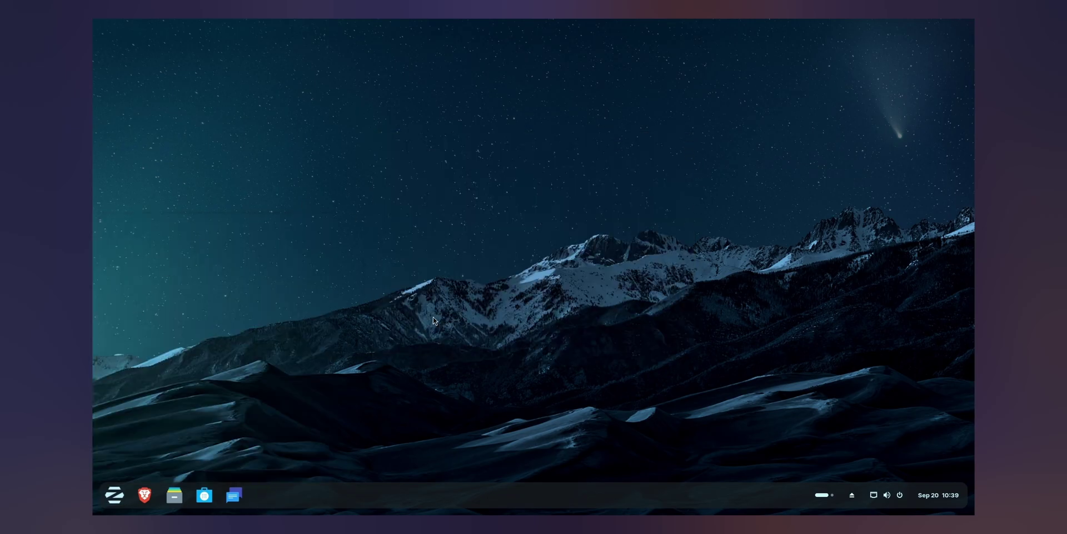
Step: Browse Trash, Documents, Downloads and Pictures in Files, ending back at the Home folder
{"action": "left_click", "coordinate": [173, 496]}
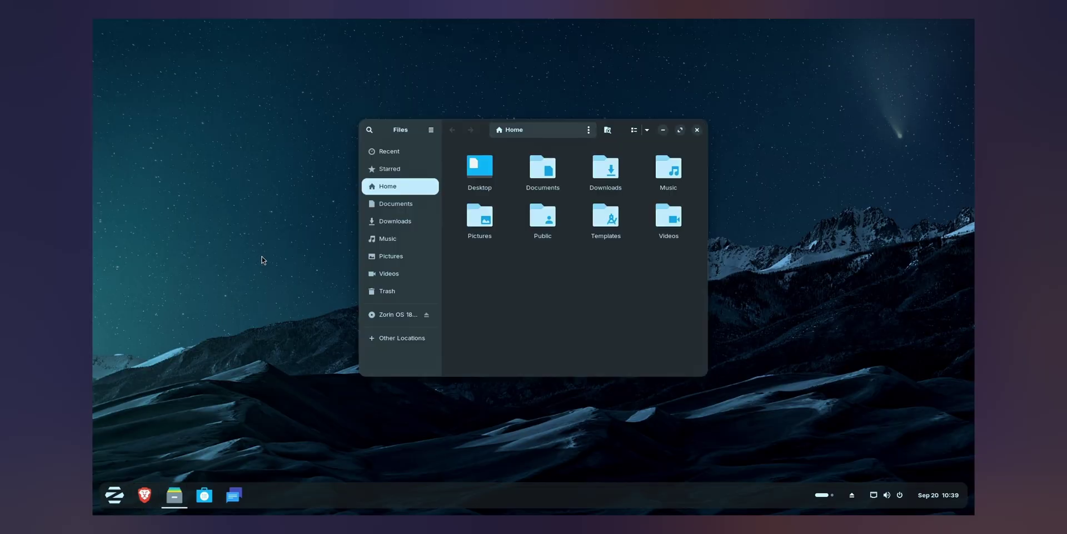
{"action": "left_click", "coordinate": [389, 298]}
{"action": "key", "text": "alt+Home"}
{"action": "left_click", "coordinate": [410, 204]}
{"action": "left_click", "coordinate": [403, 228]}
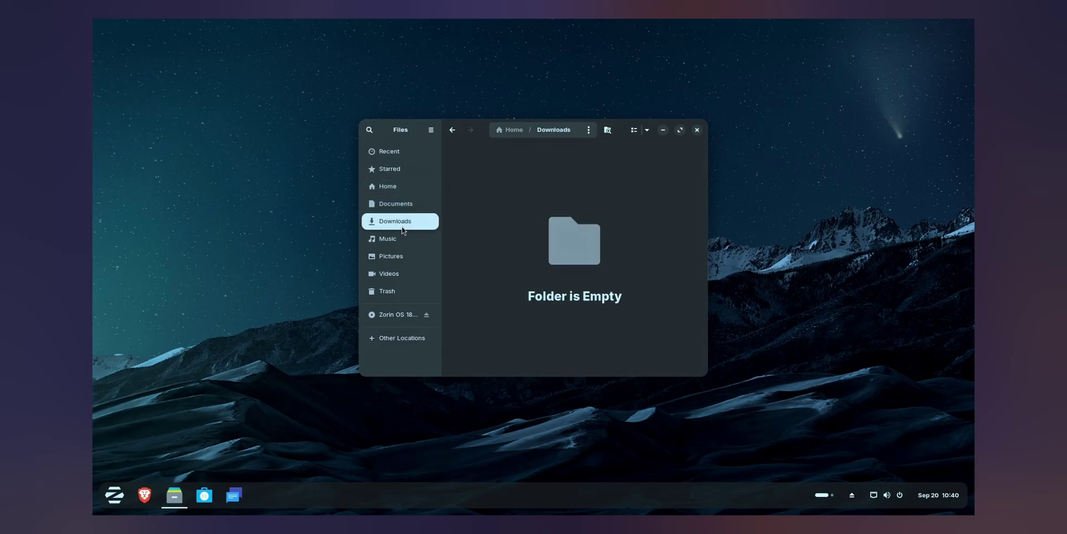
{"action": "left_click", "coordinate": [404, 257]}
{"action": "left_click", "coordinate": [426, 192]}
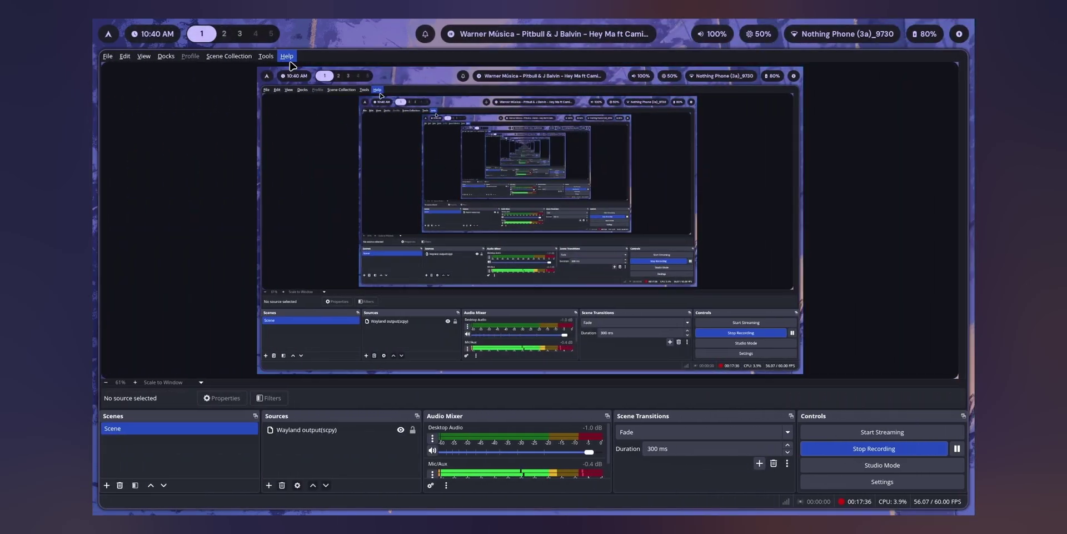
{"action": "key", "text": "super+4"}
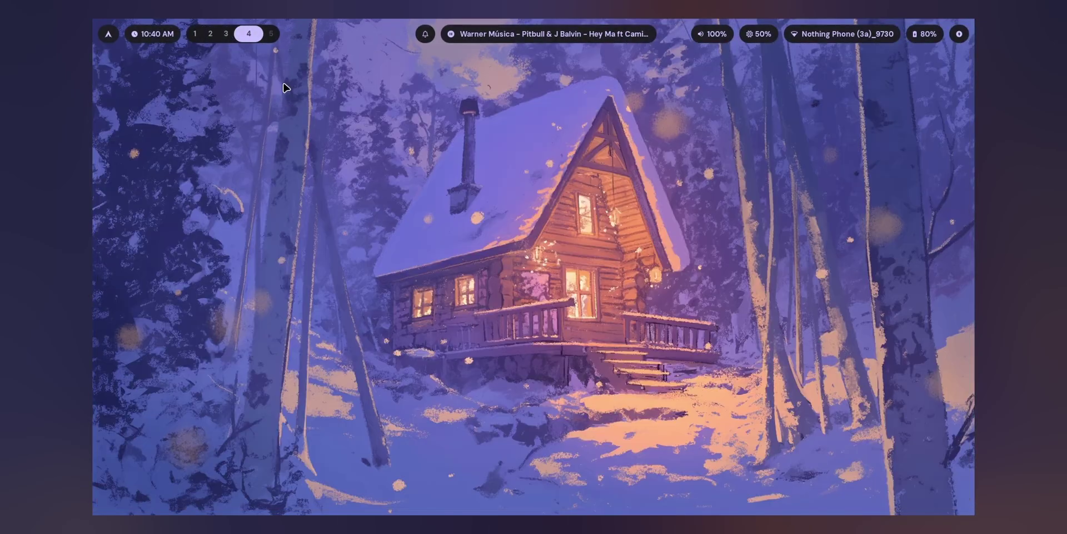
{"action": "key", "text": "super+e"}
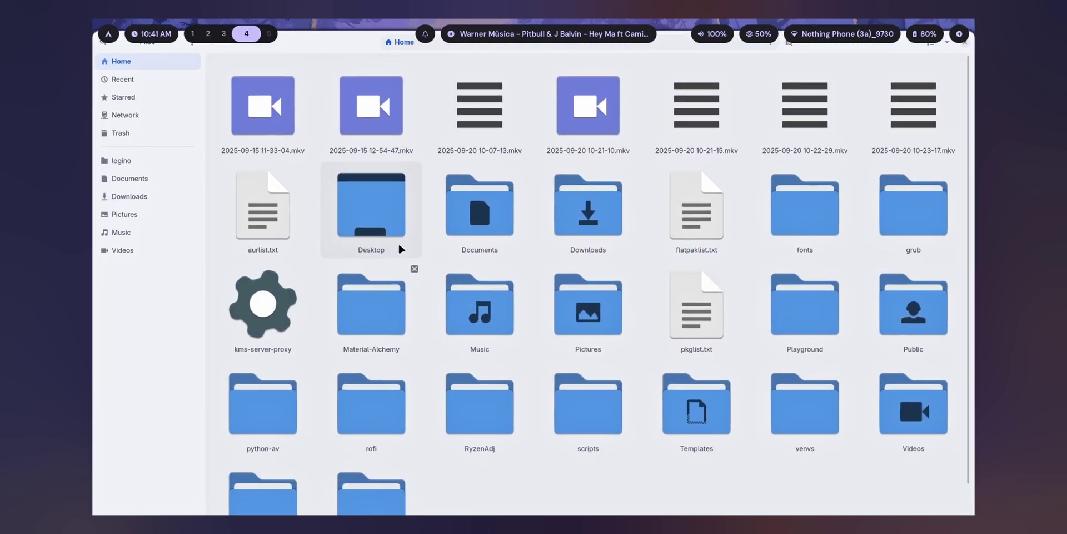
{"action": "double_click", "coordinate": [479, 197]}
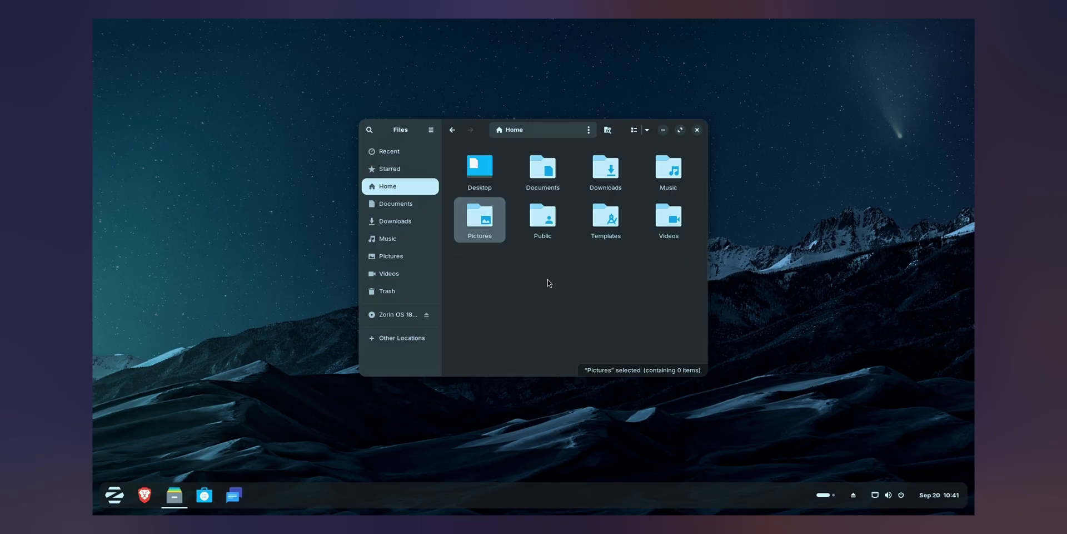
Step: Close Files, view the Settings keyboard shortcuts, then browse the Apps, Search and Privacy & Security pages
{"action": "left_click", "coordinate": [697, 131]}
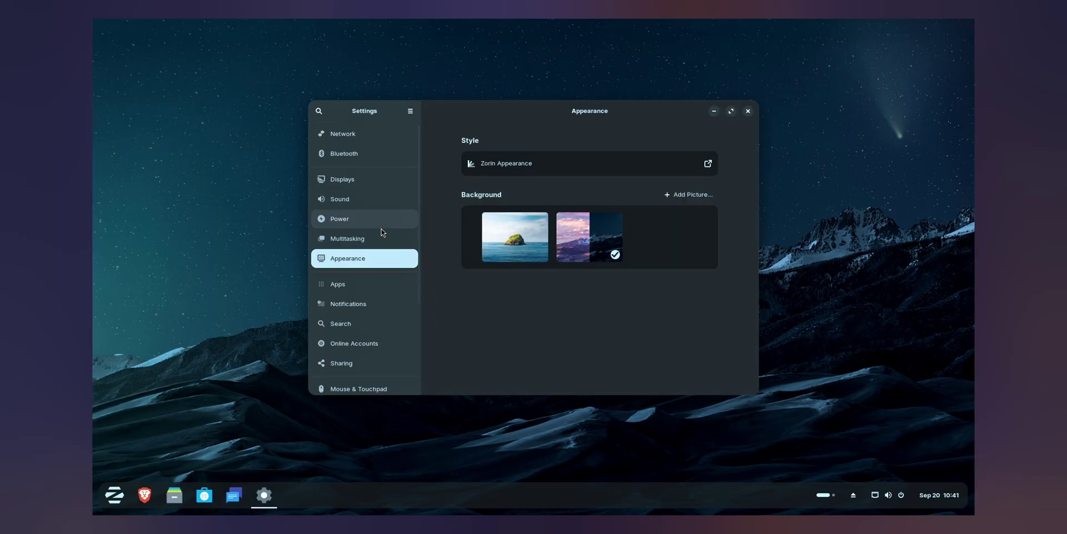
{"action": "left_click", "coordinate": [411, 111]}
{"action": "left_click", "coordinate": [430, 137]}
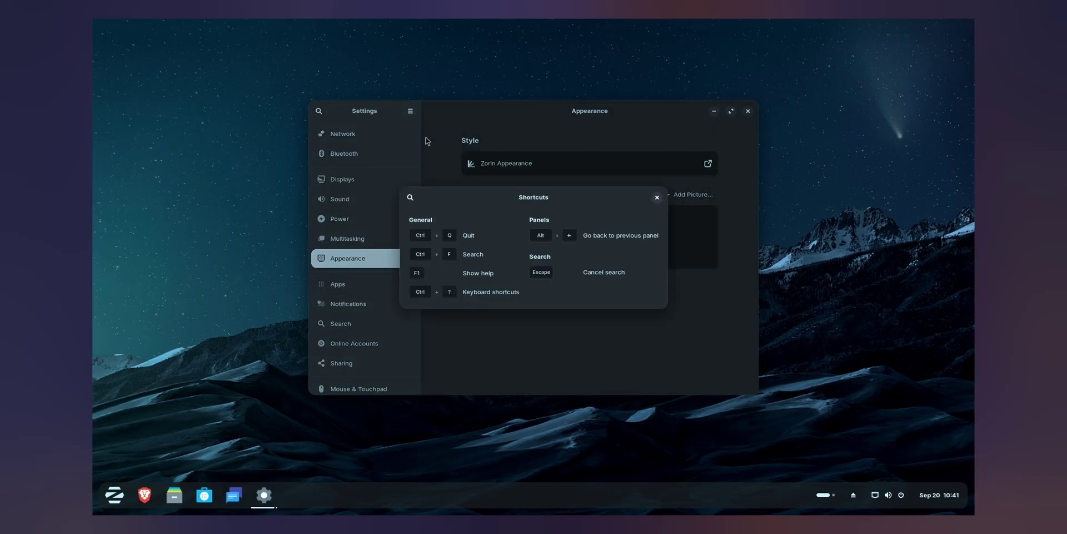
{"action": "left_click", "coordinate": [657, 198]}
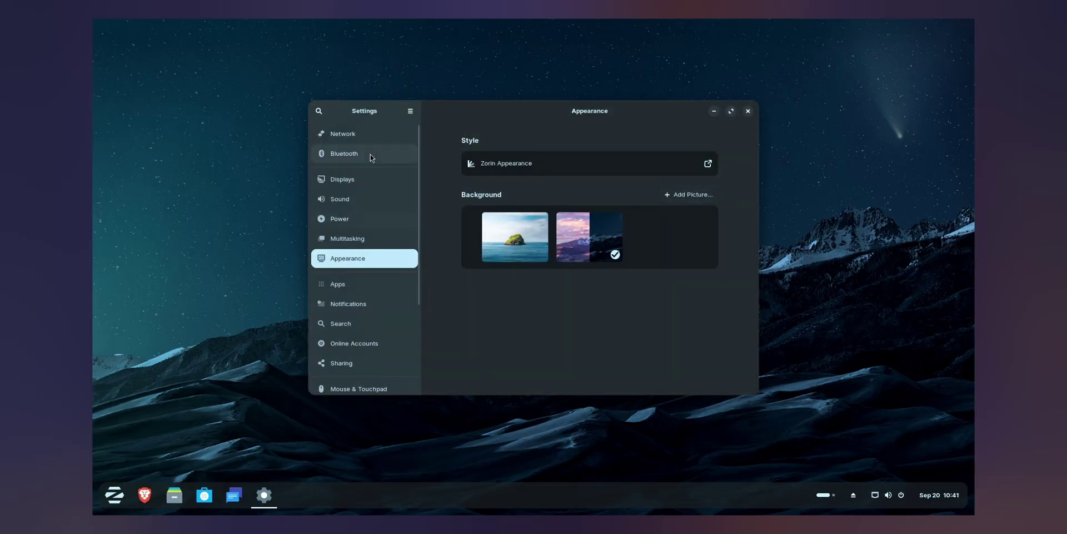
{"action": "left_click", "coordinate": [362, 291]}
{"action": "left_click", "coordinate": [390, 322]}
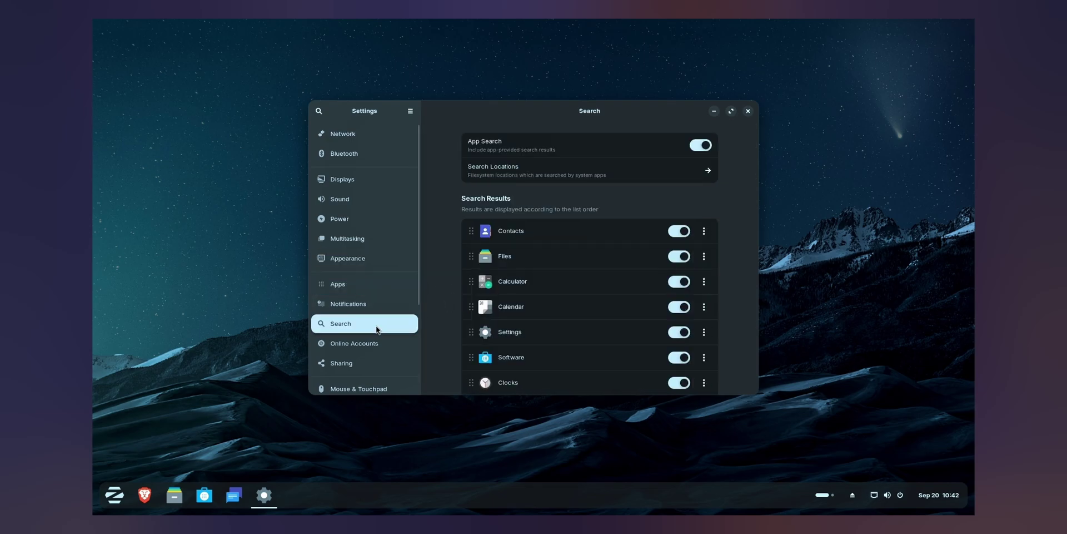
{"action": "scroll", "coordinate": [368, 317], "scroll_direction": "down", "scroll_amount": 5}
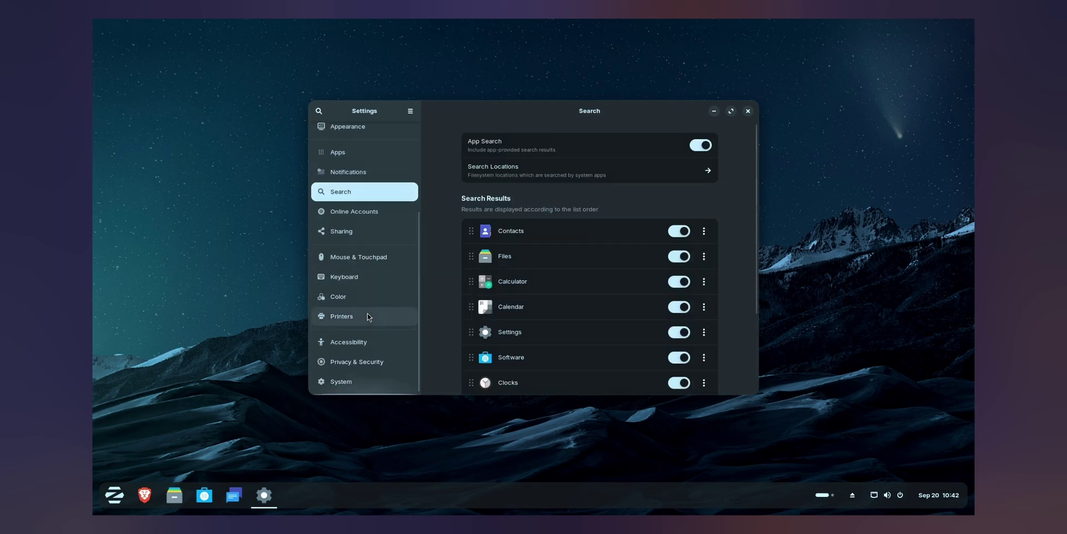
{"action": "left_click", "coordinate": [347, 364]}
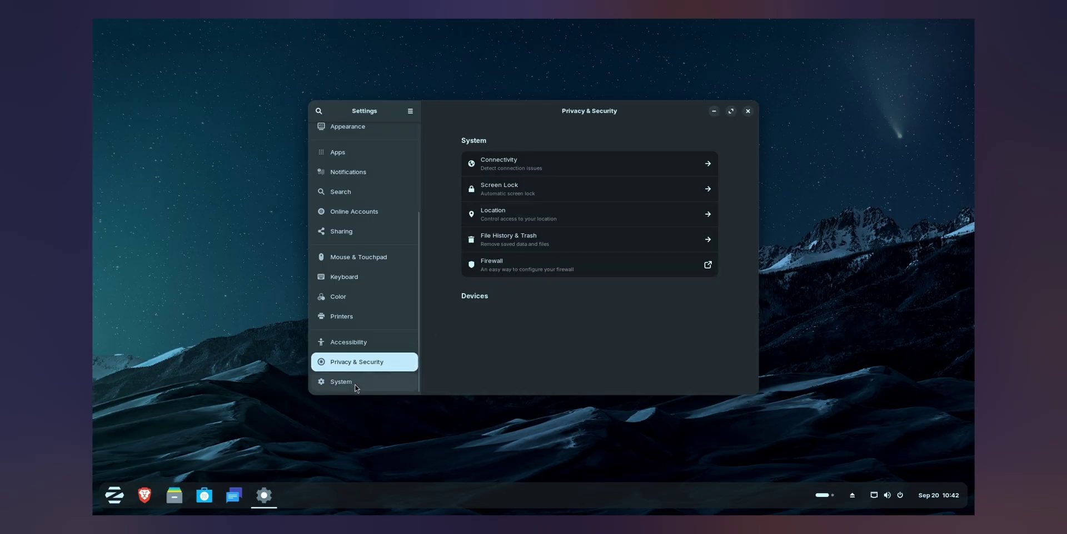
Step: Review System > About details (Zorin OS 18 Core, 4.5 GiB memory), then close Settings
{"action": "left_click", "coordinate": [354, 384]}
{"action": "left_click", "coordinate": [476, 269]}
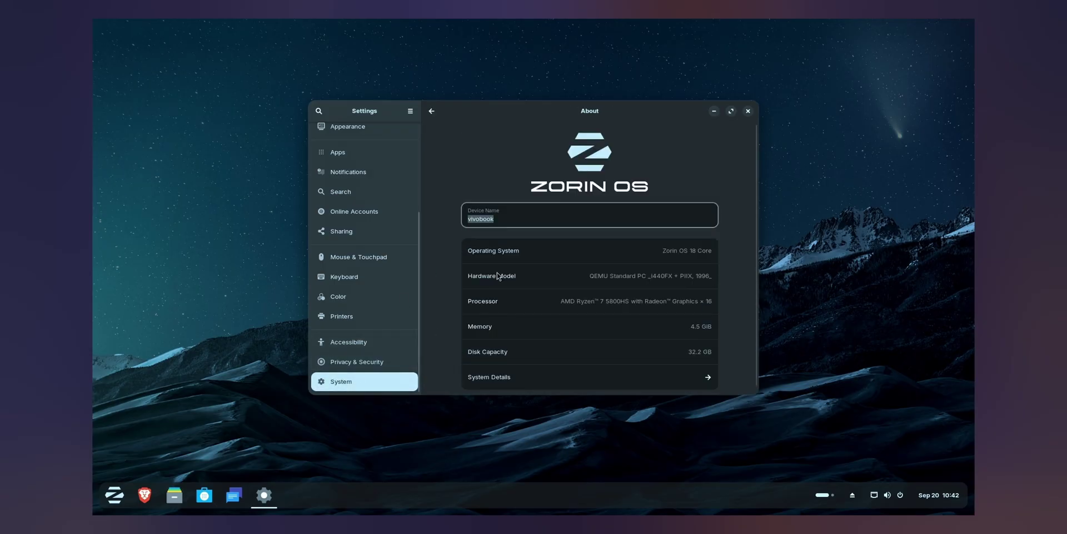
{"action": "left_click", "coordinate": [668, 383]}
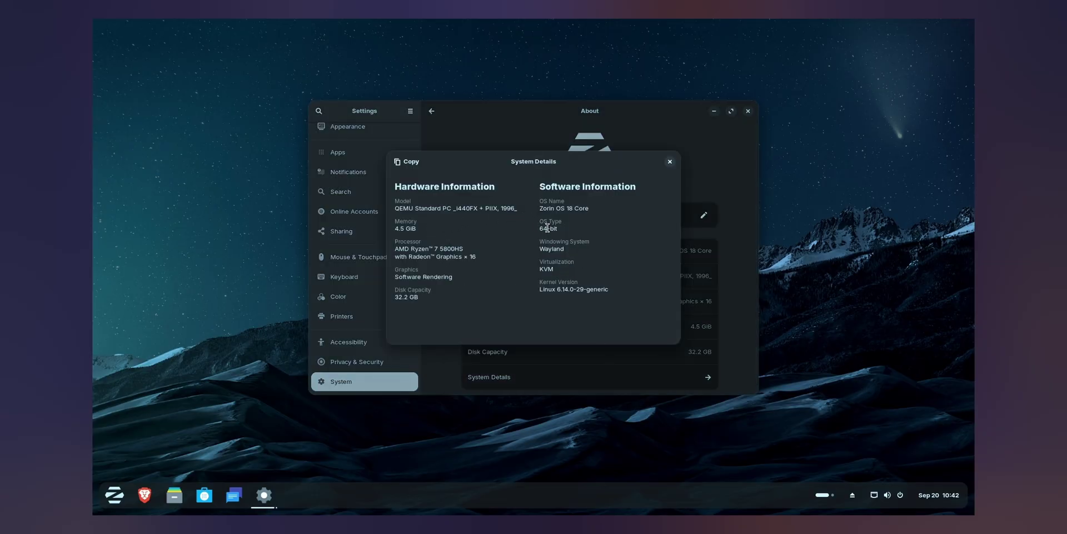
{"action": "left_click", "coordinate": [670, 161]}
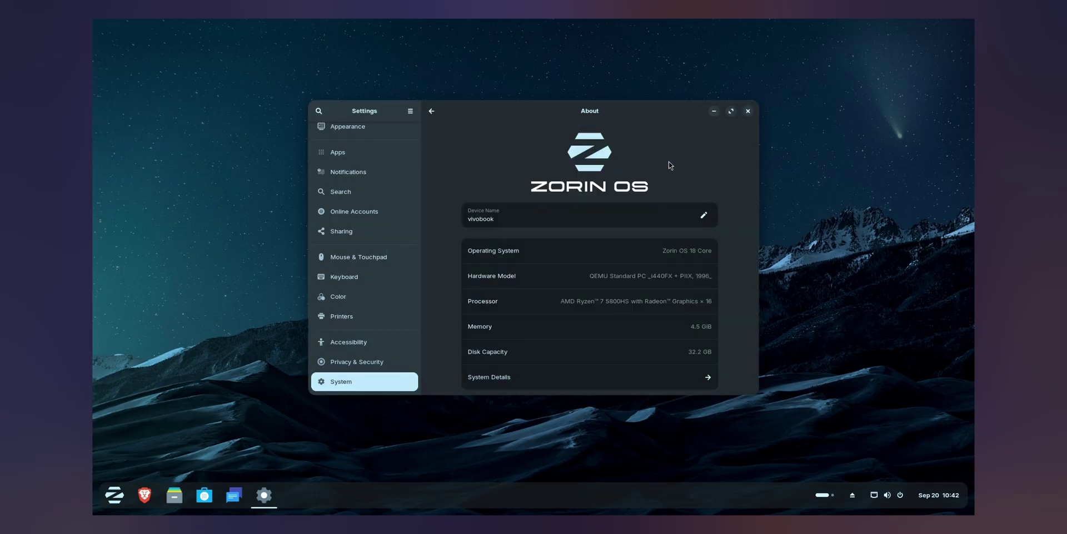
{"action": "left_click", "coordinate": [748, 111]}
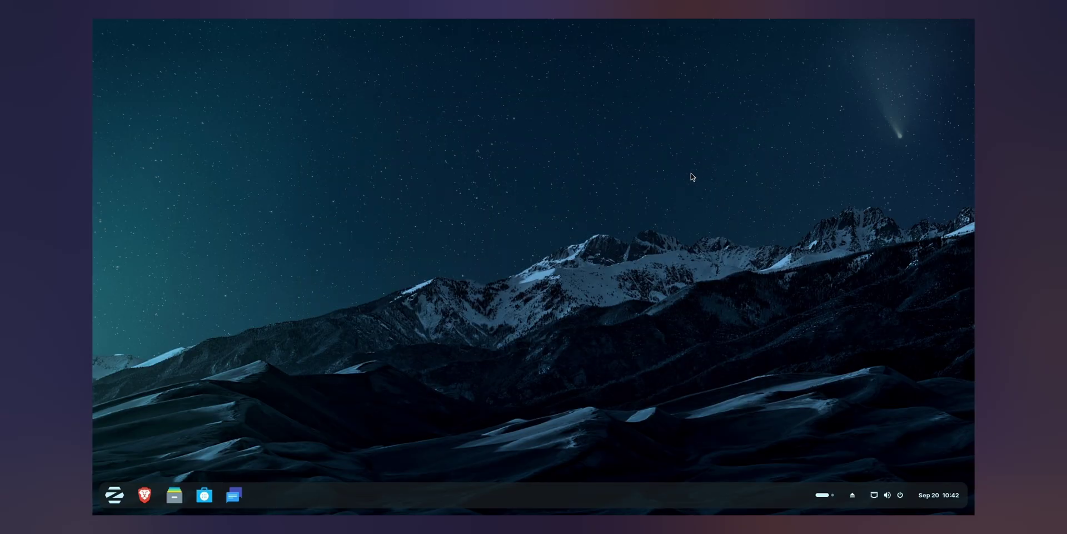
{"action": "key", "text": "super"}
{"action": "type", "text": "te"}
{"action": "key", "text": "Return"}
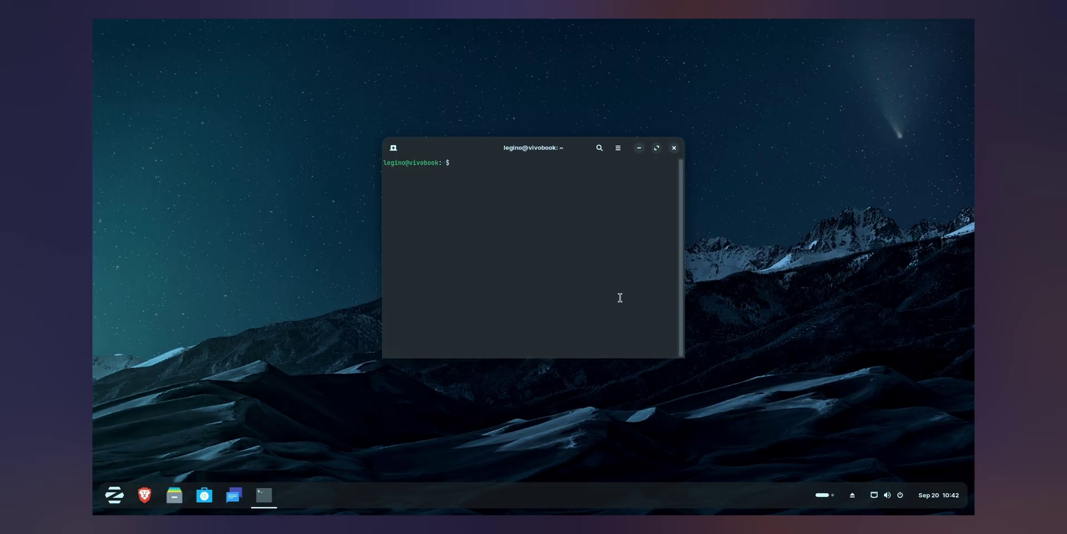
{"action": "type", "text": "neofetch"}
{"action": "key", "text": "Return"}
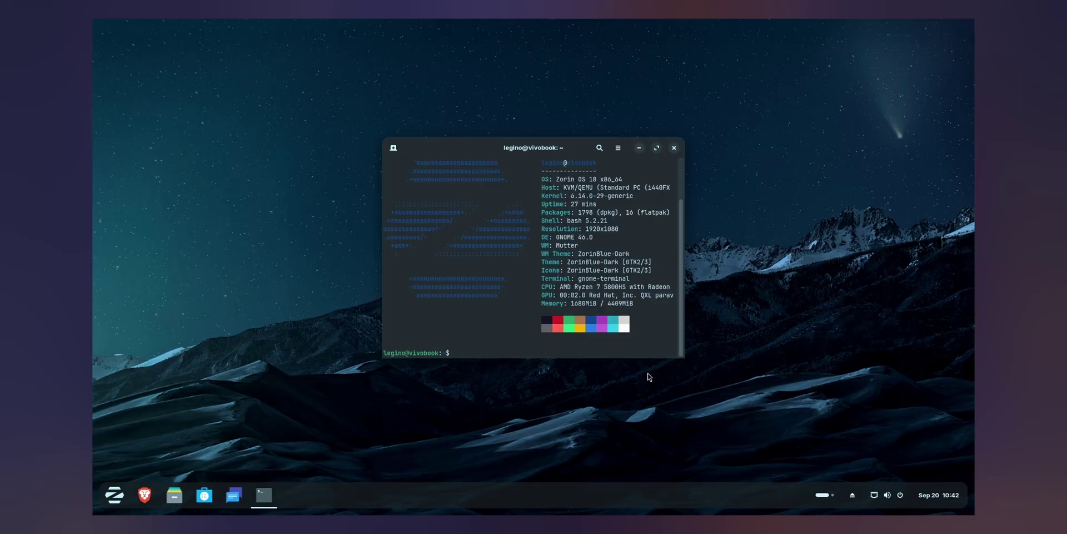
{"action": "left_click_drag", "start_coordinate": [594, 237], "coordinate": [576, 237]}
{"action": "left_click", "coordinate": [581, 284]}
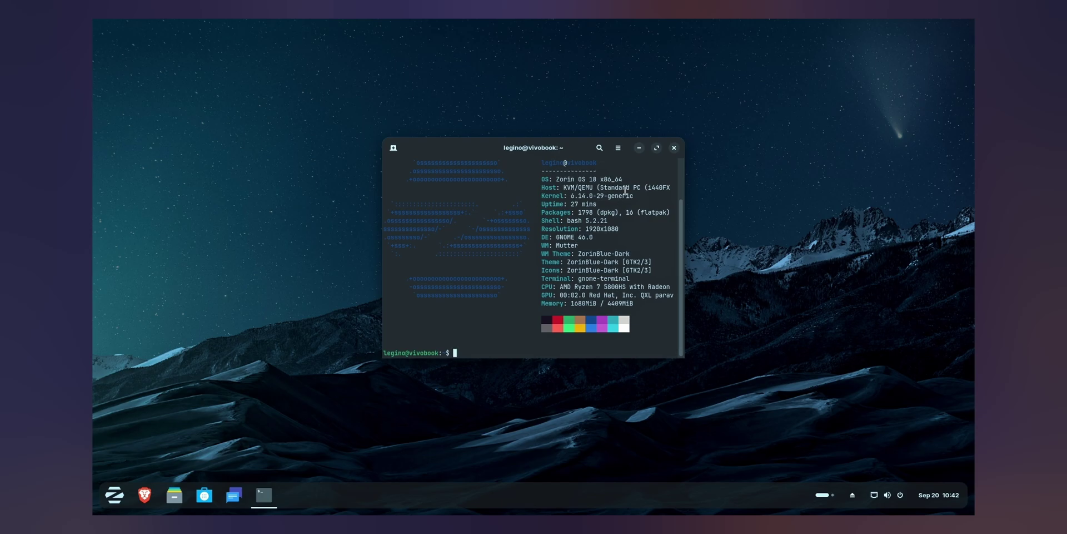
{"action": "left_click", "coordinate": [673, 148]}
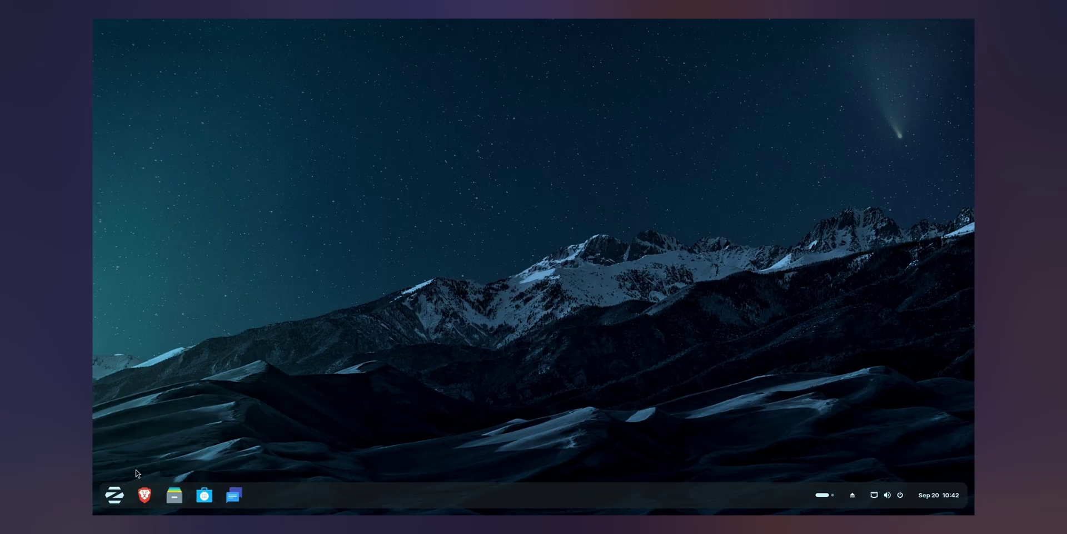
Step: Launch Calendar, switch to a maximized week view, and navigate to week 38
{"action": "key", "text": "super"}
{"action": "type", "text": "calendar"}
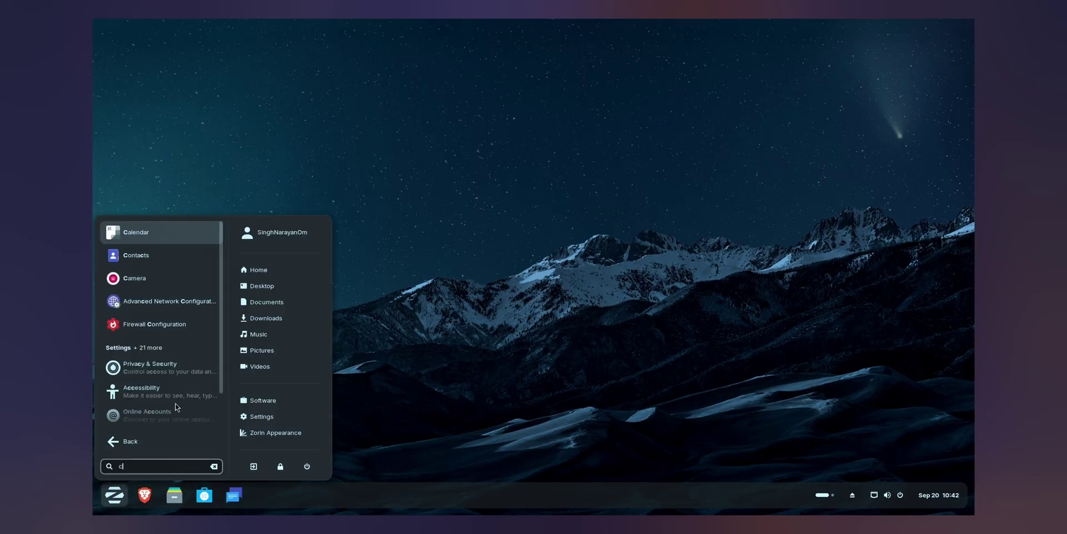
{"action": "key", "text": "Return"}
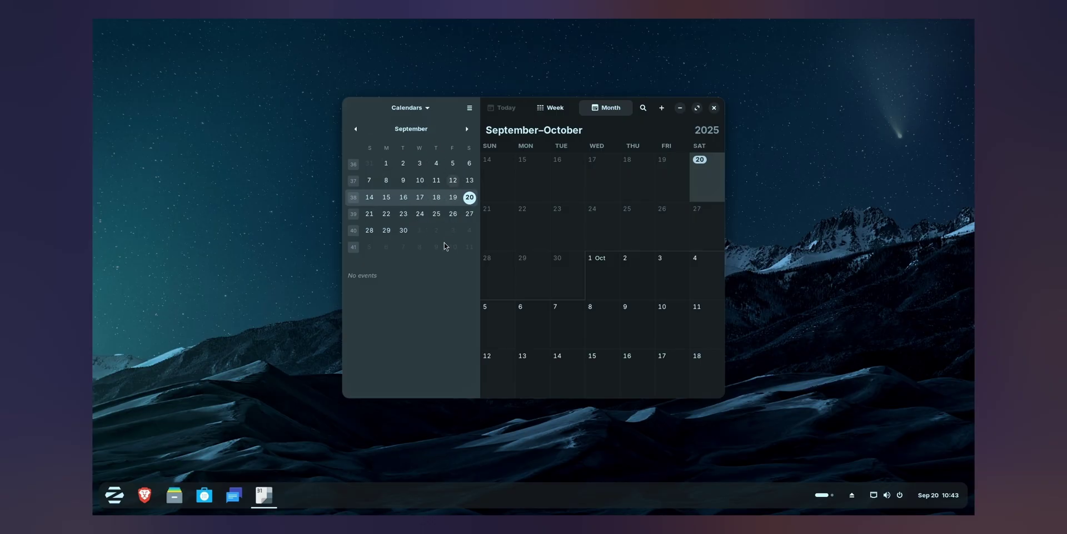
{"action": "left_click", "coordinate": [561, 113]}
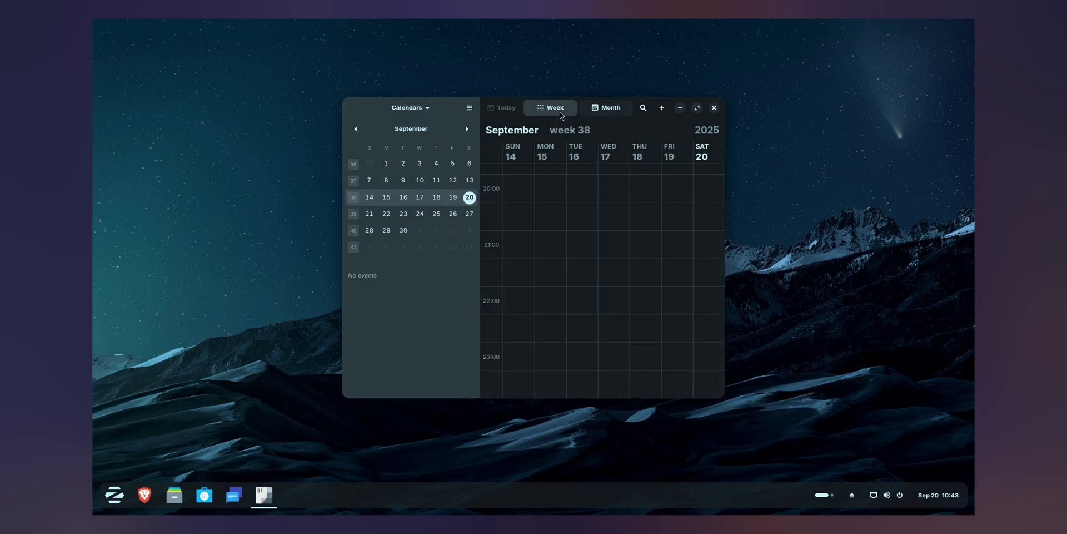
{"action": "left_click", "coordinate": [698, 107]}
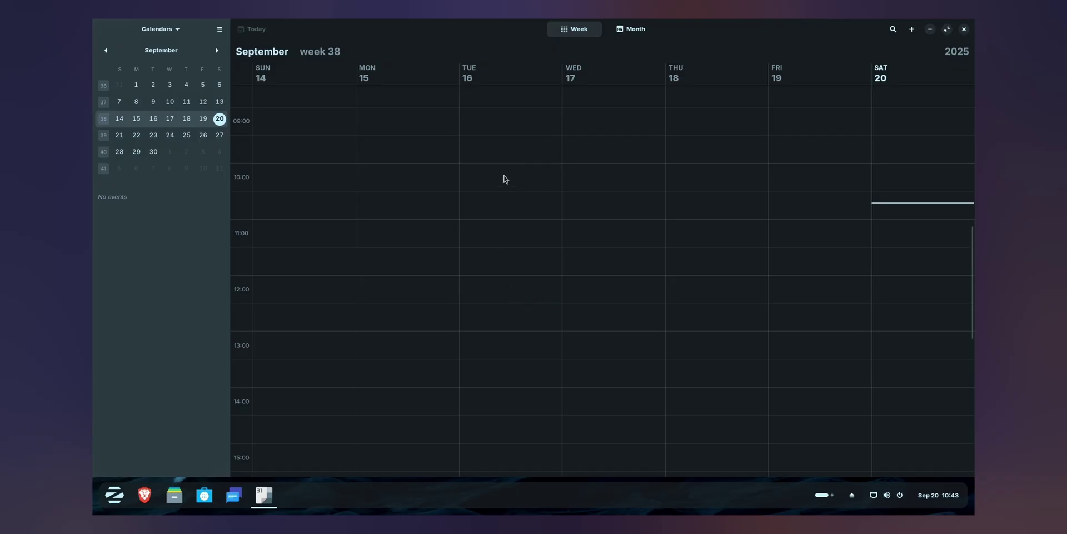
{"action": "scroll", "coordinate": [504, 179], "scroll_direction": "down", "scroll_amount": 5}
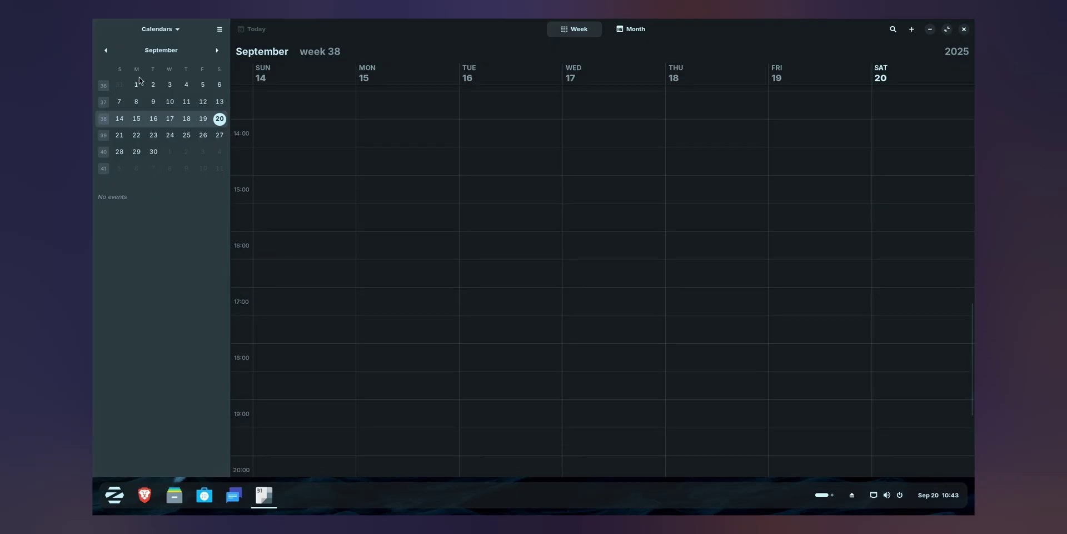
{"action": "left_click", "coordinate": [138, 136]}
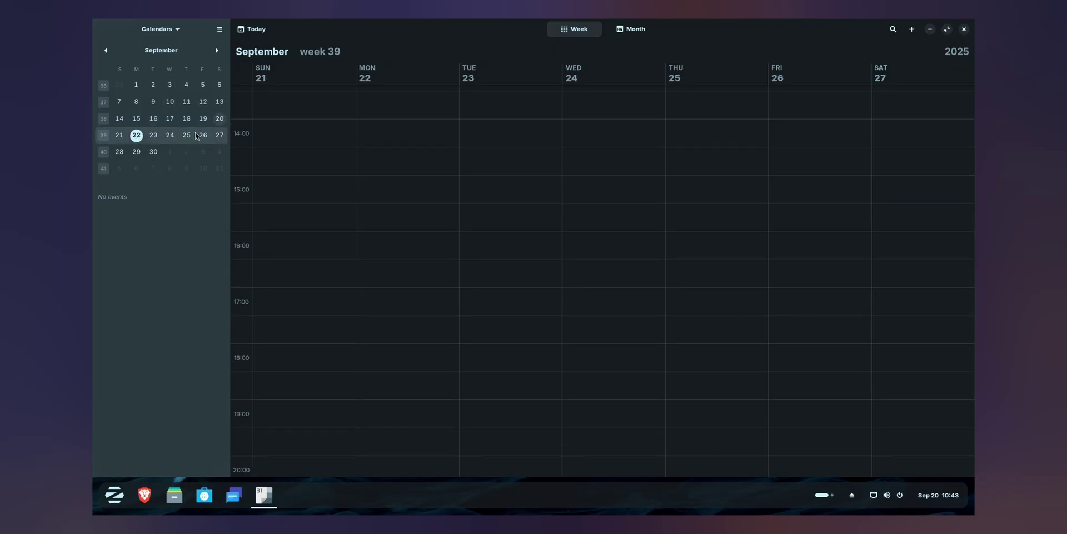
{"action": "left_click", "coordinate": [188, 120]}
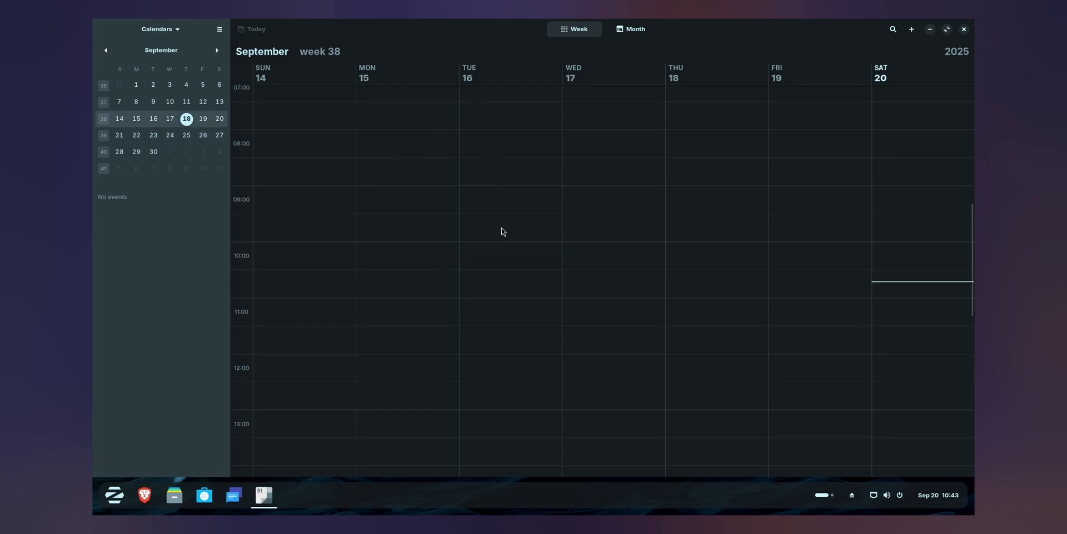
Step: Add events knm on Wednesday 17 (08:00–10:30) and kim on Thursday 18 (09:30–11:30), then close Calendar
{"action": "left_click_drag", "start_coordinate": [464, 193], "coordinate": [461, 358]}
{"action": "type", "text": "test"}
{"action": "key", "text": "Escape"}
{"action": "left_click_drag", "start_coordinate": [589, 132], "coordinate": [591, 258]}
{"action": "type", "text": "knm"}
{"action": "key", "text": "Return"}
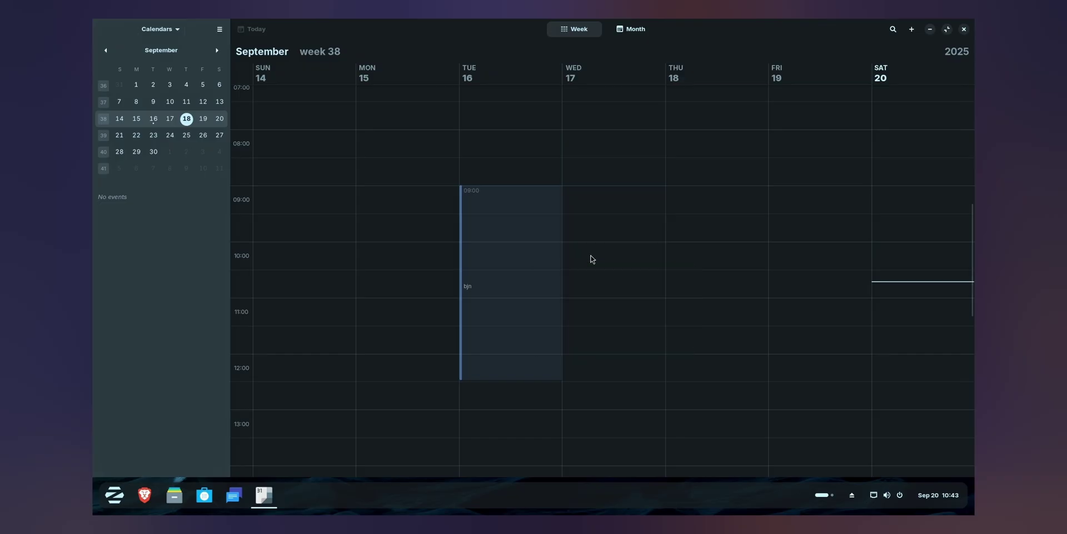
{"action": "left_click_drag", "start_coordinate": [710, 215], "coordinate": [710, 324]}
{"action": "type", "text": "kim"}
{"action": "key", "text": "Return"}
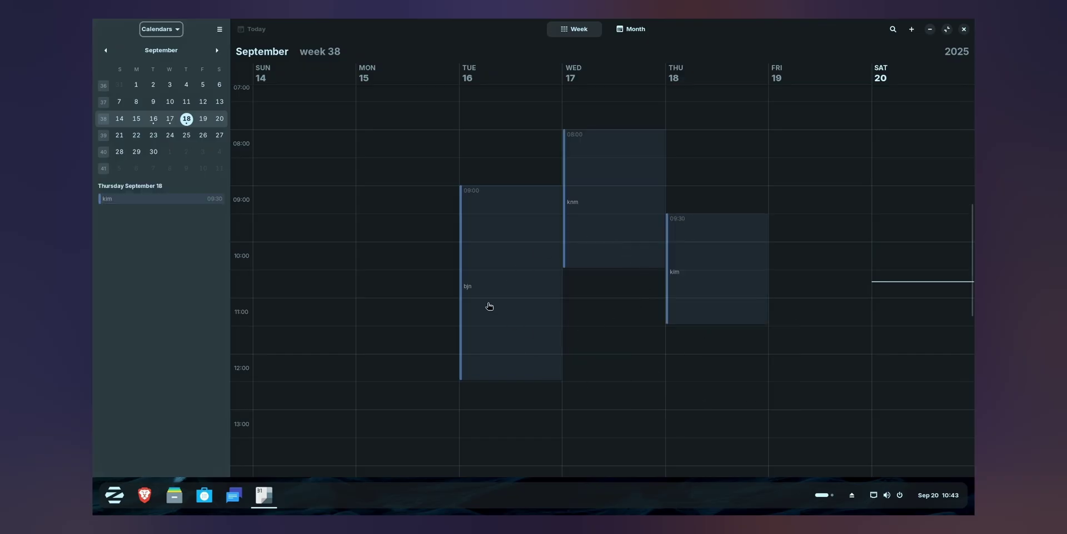
{"action": "mouse_move", "coordinate": [487, 287]}
{"action": "left_click", "coordinate": [965, 31]}
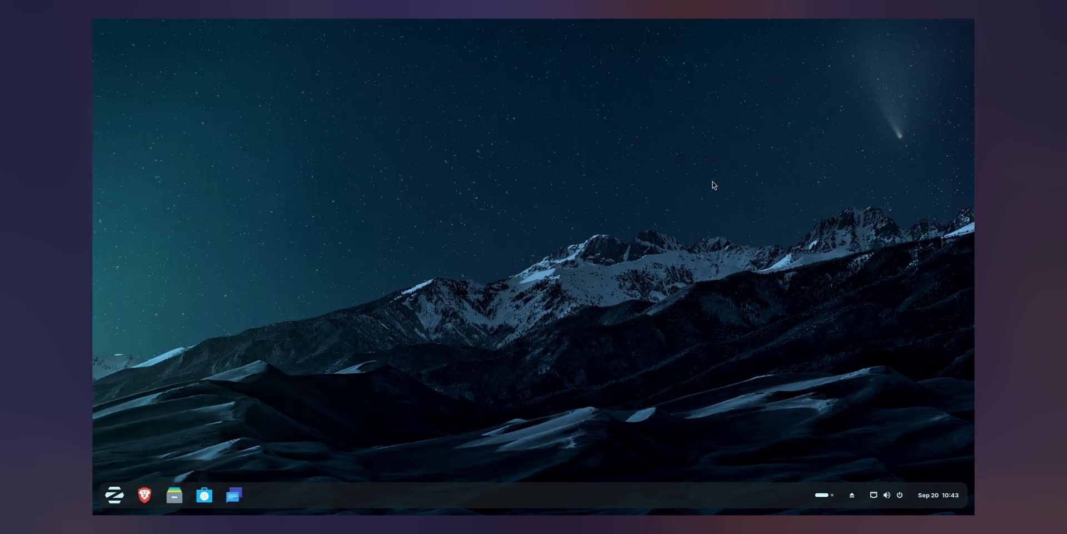
{"action": "key", "text": "super"}
{"action": "type", "text": "ca"}
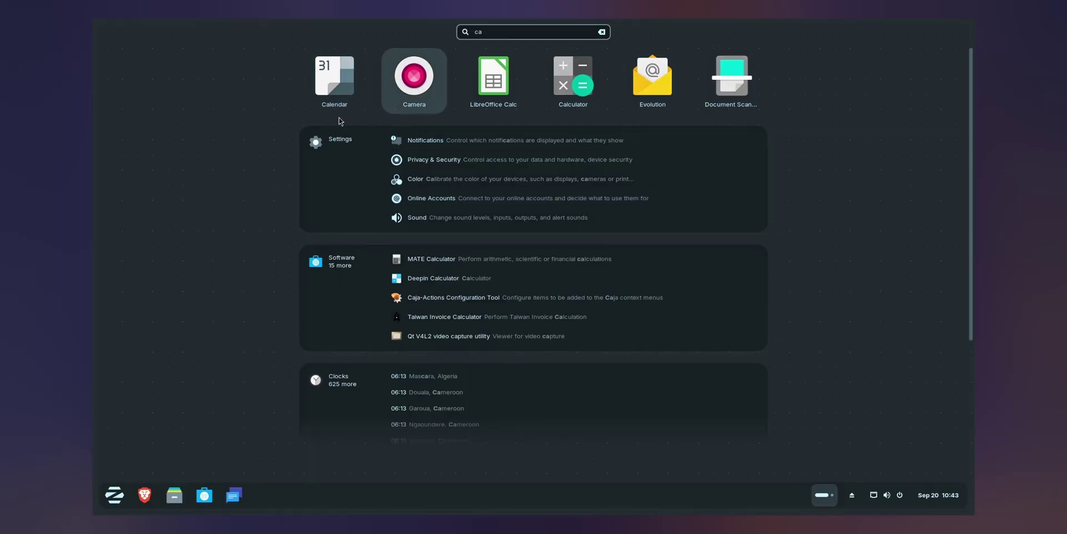
{"action": "left_click", "coordinate": [115, 496]}
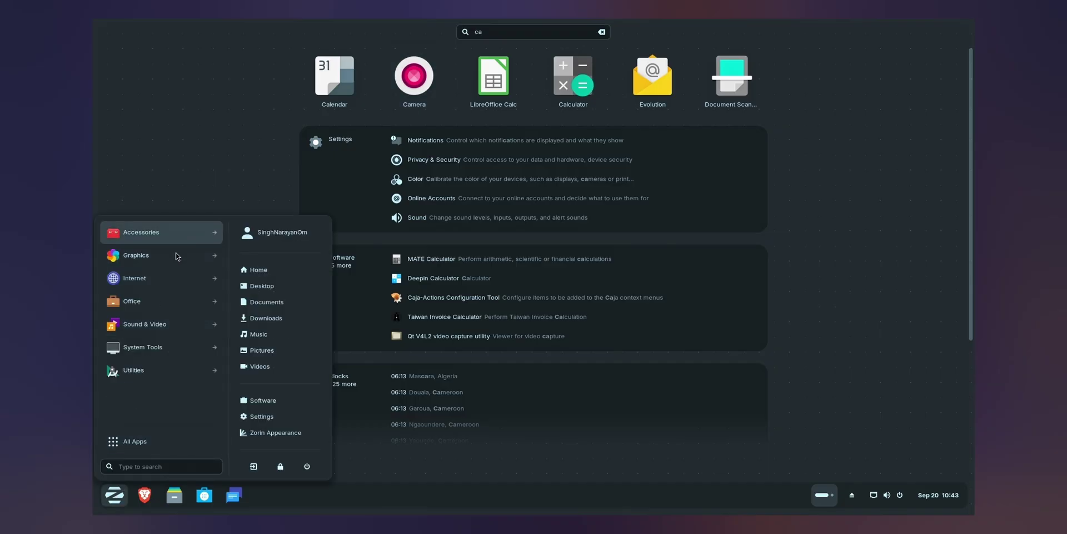
{"action": "left_click", "coordinate": [191, 281]}
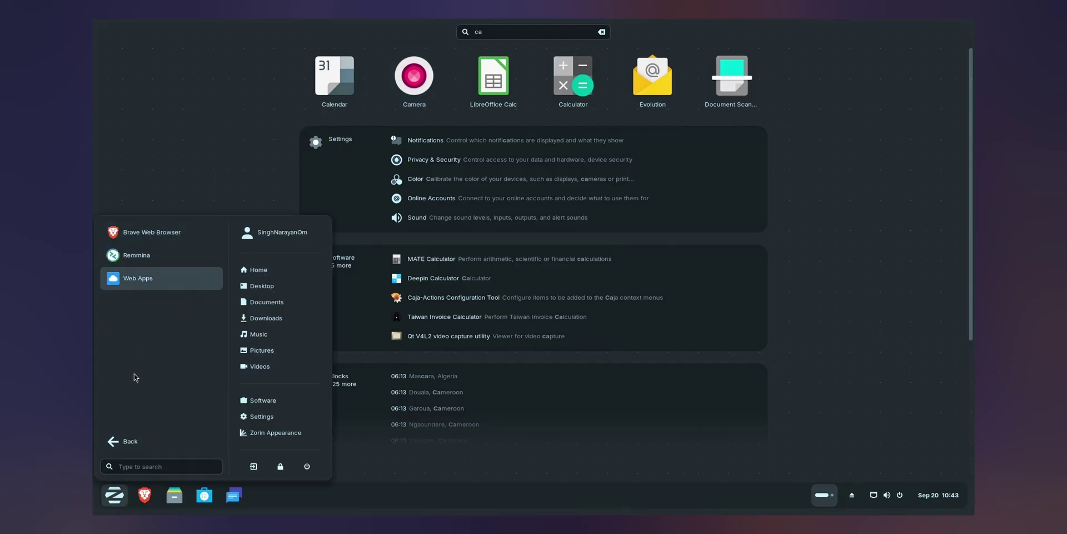
{"action": "left_click", "coordinate": [111, 495]}
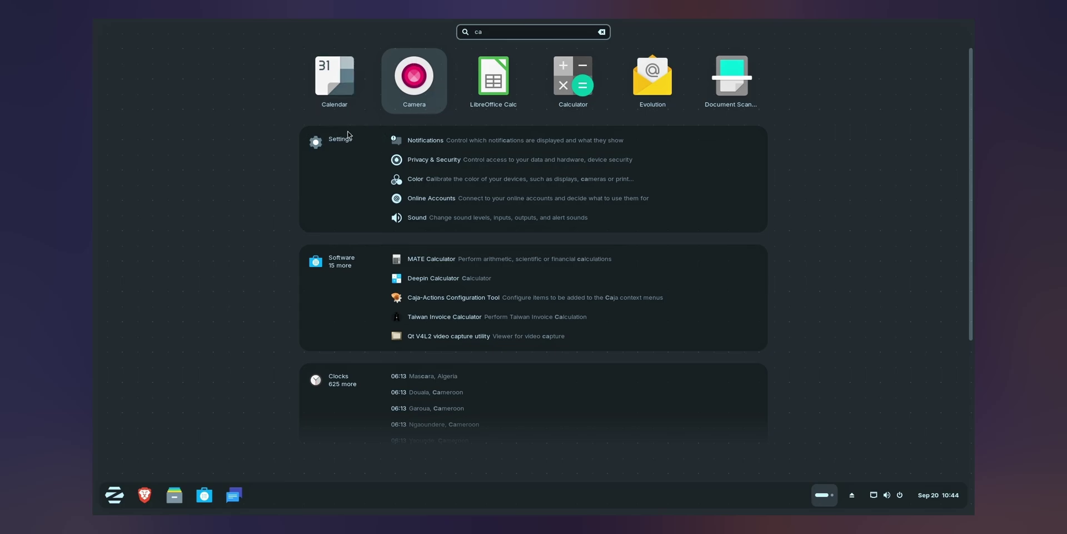
{"action": "left_click", "coordinate": [426, 89]}
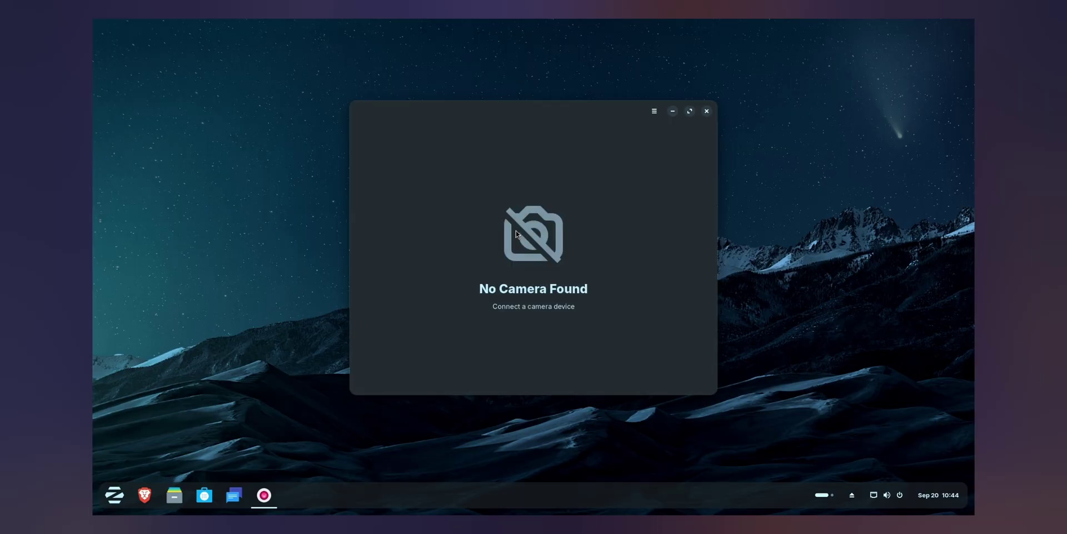
{"action": "left_click", "coordinate": [652, 112]}
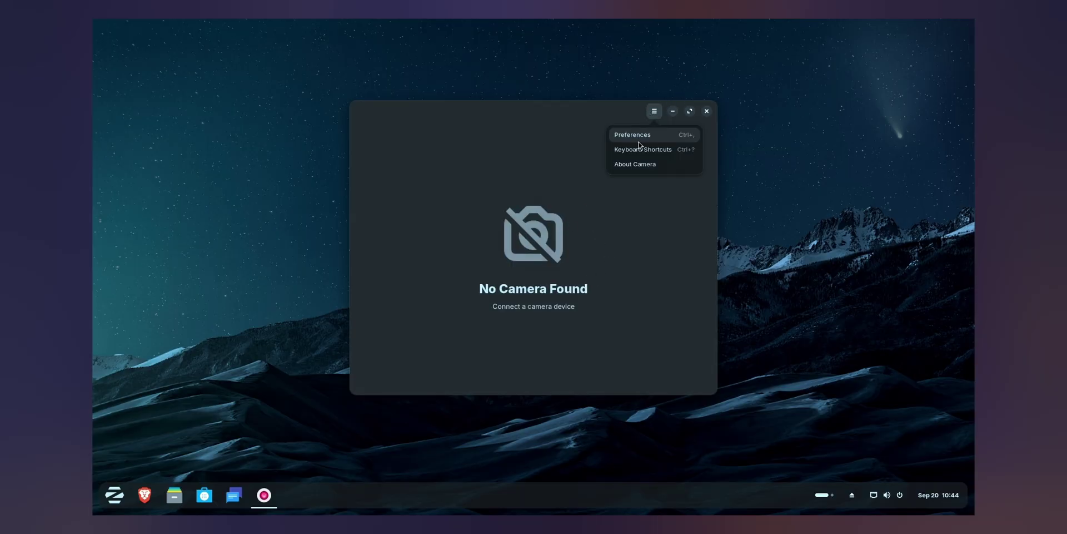
{"action": "left_click", "coordinate": [633, 136]}
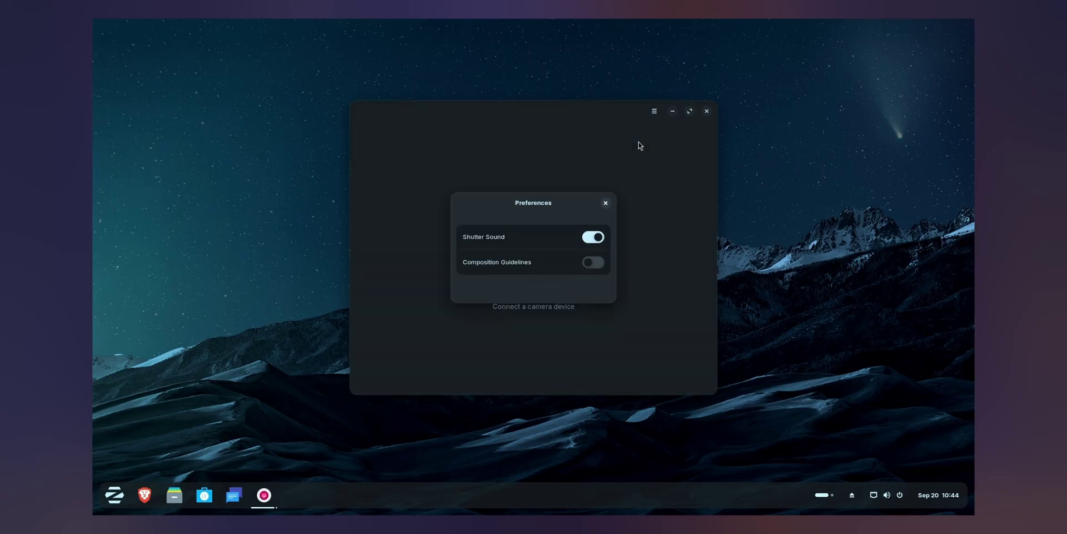
{"action": "left_click", "coordinate": [604, 204]}
{"action": "left_click", "coordinate": [654, 111]}
{"action": "left_click", "coordinate": [661, 180]}
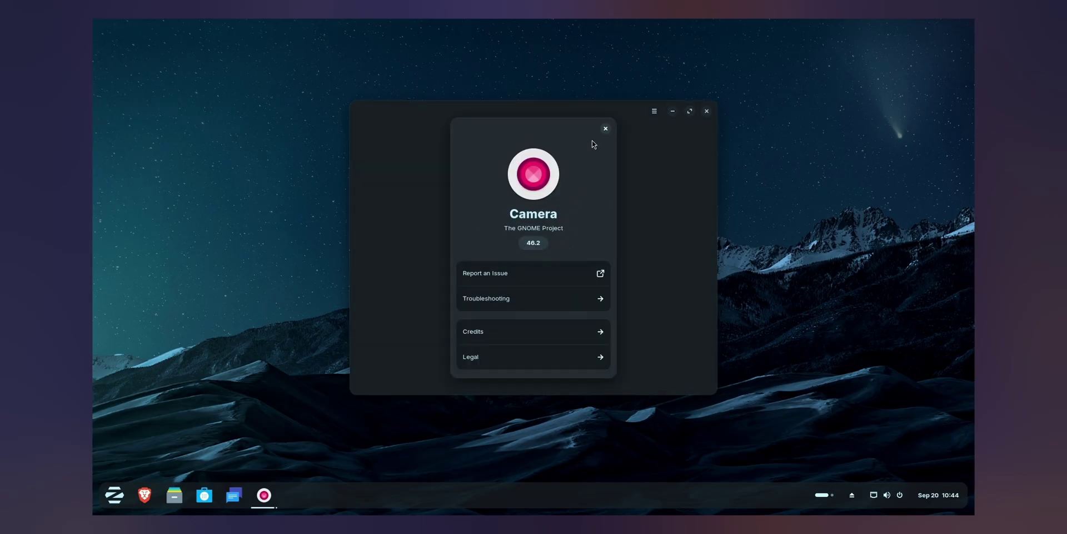
{"action": "left_click", "coordinate": [605, 129]}
{"action": "left_click", "coordinate": [707, 111]}
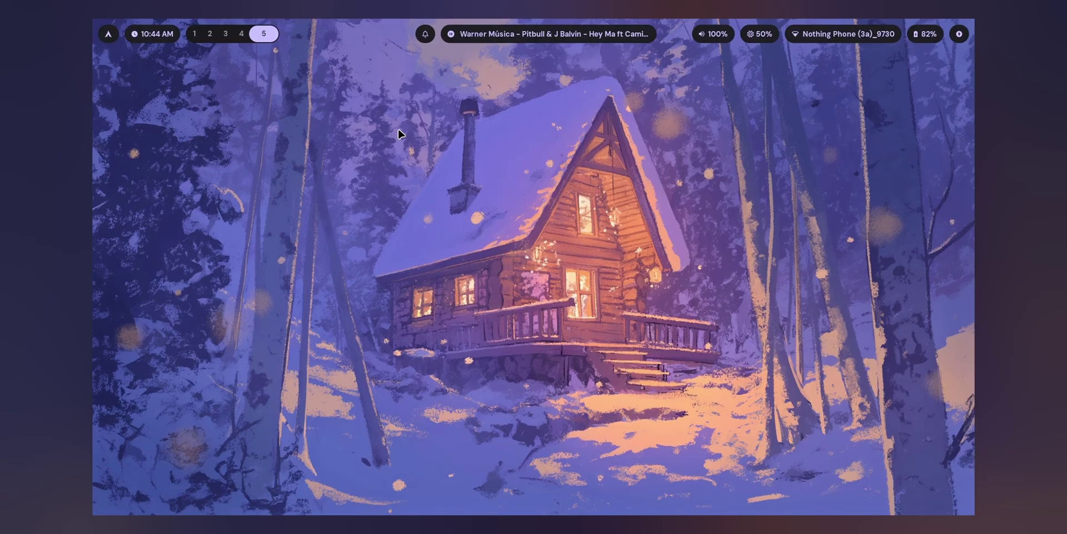
{"action": "key", "text": "super"}
{"action": "type", "text": "ca"}
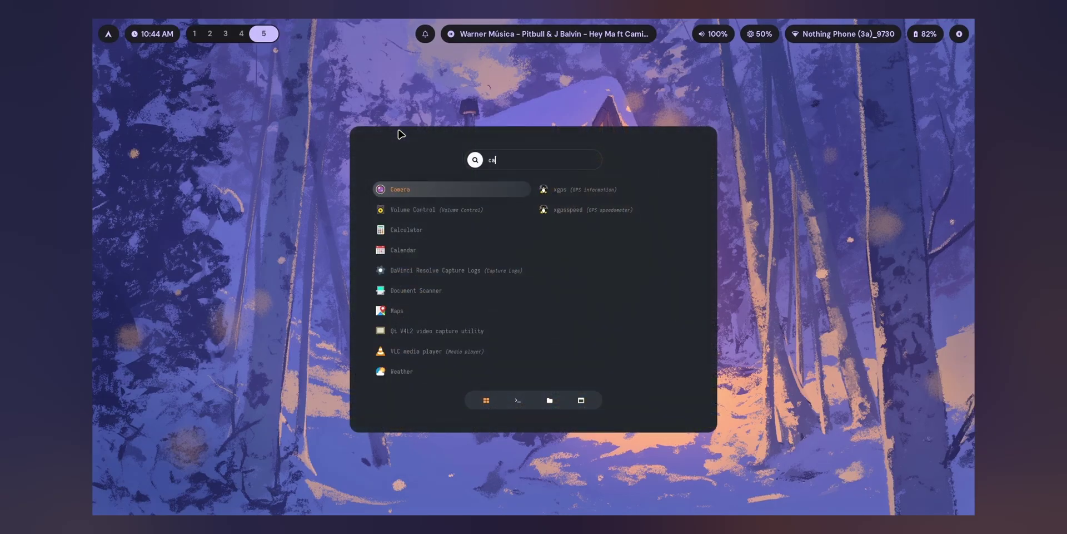
{"action": "key", "text": "Return"}
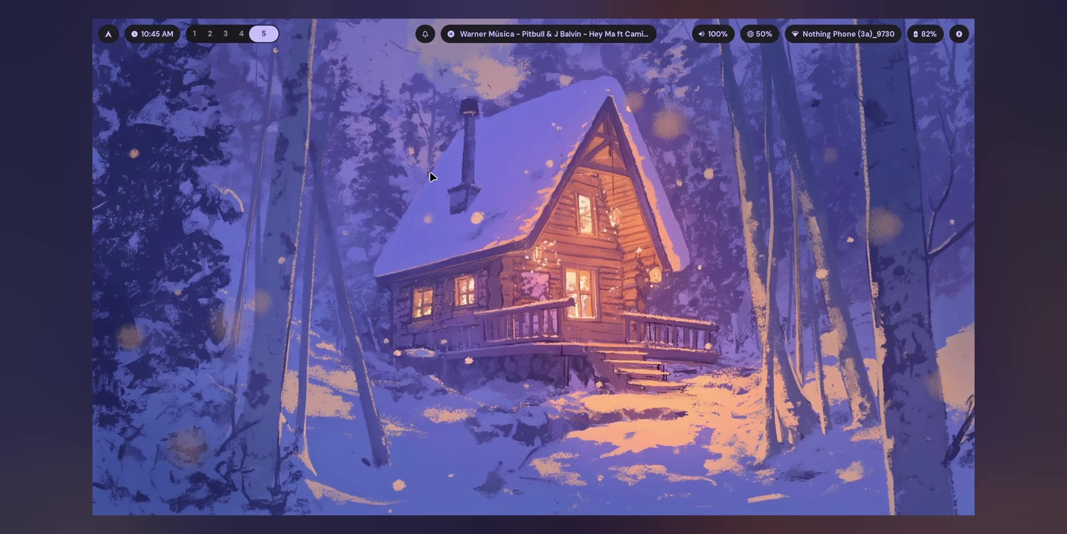
{"action": "left_click", "coordinate": [226, 35]}
{"action": "left_click", "coordinate": [215, 38]}
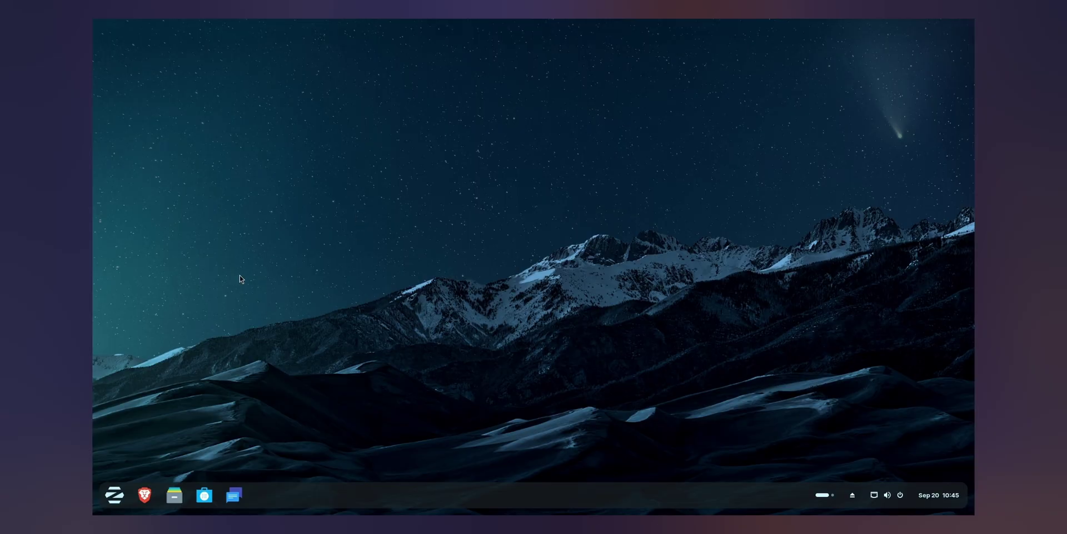
Step: Launch Evolution from Activities, cancel its welcome wizard, and maximize the window
{"action": "key", "text": "super"}
{"action": "type", "text": "ti"}
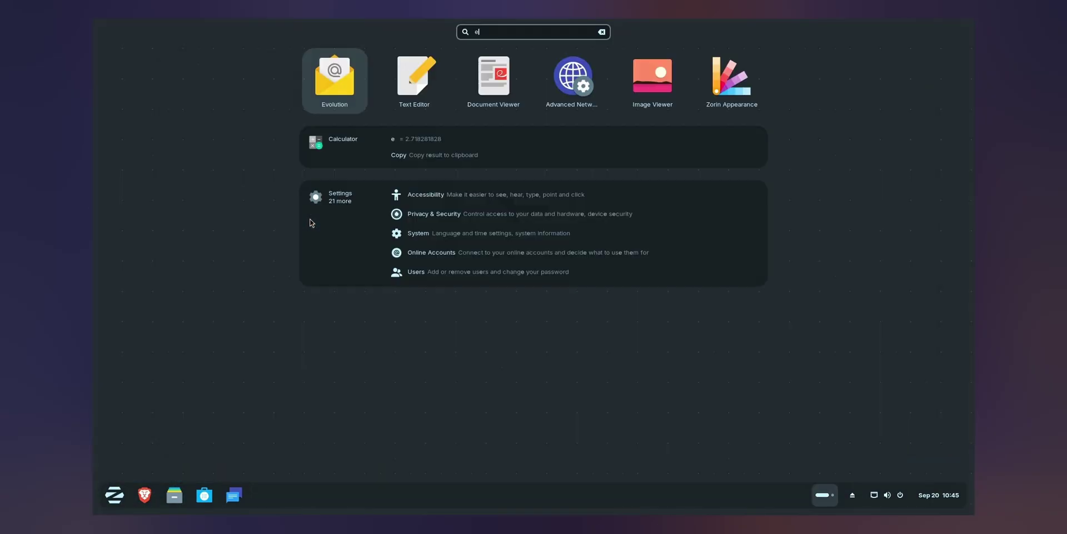
{"action": "key", "text": "super"}
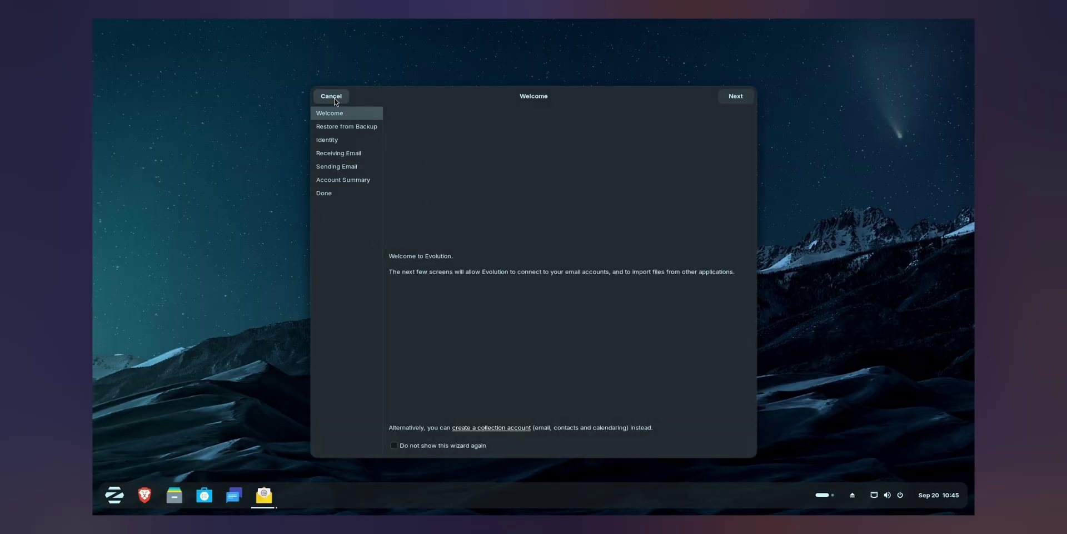
{"action": "left_click", "coordinate": [336, 104]}
{"action": "left_click", "coordinate": [724, 144]}
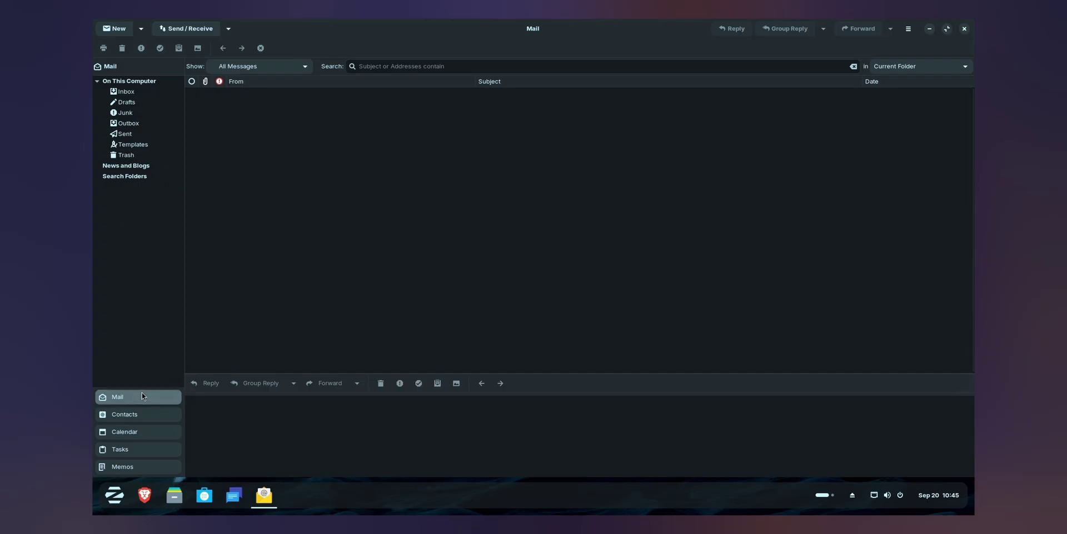
Step: Visit Contacts, Calendar and Tasks, widen the sidebar, return to the Mail Inbox, then close Evolution
{"action": "left_click", "coordinate": [140, 421]}
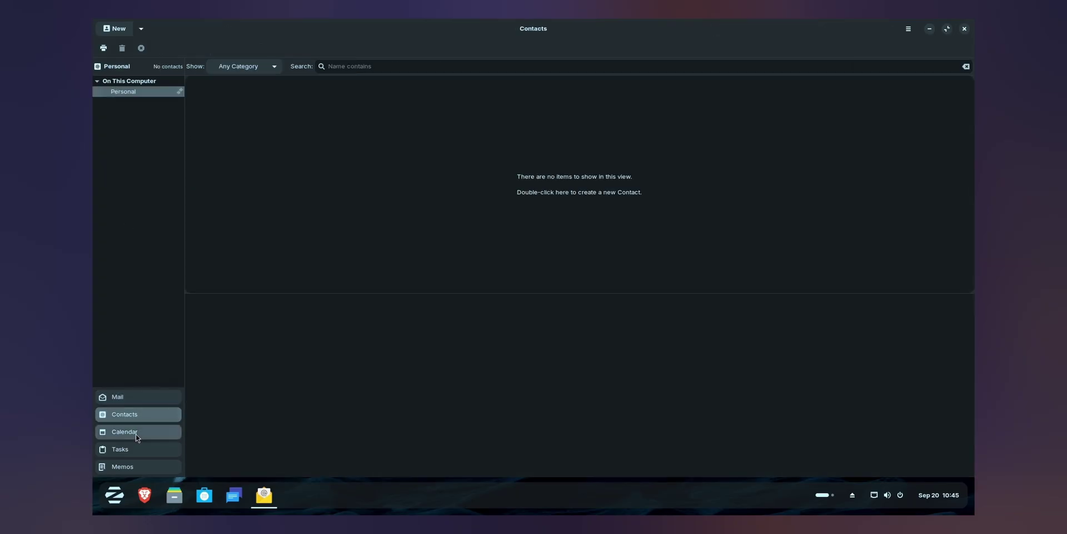
{"action": "left_click", "coordinate": [137, 435]}
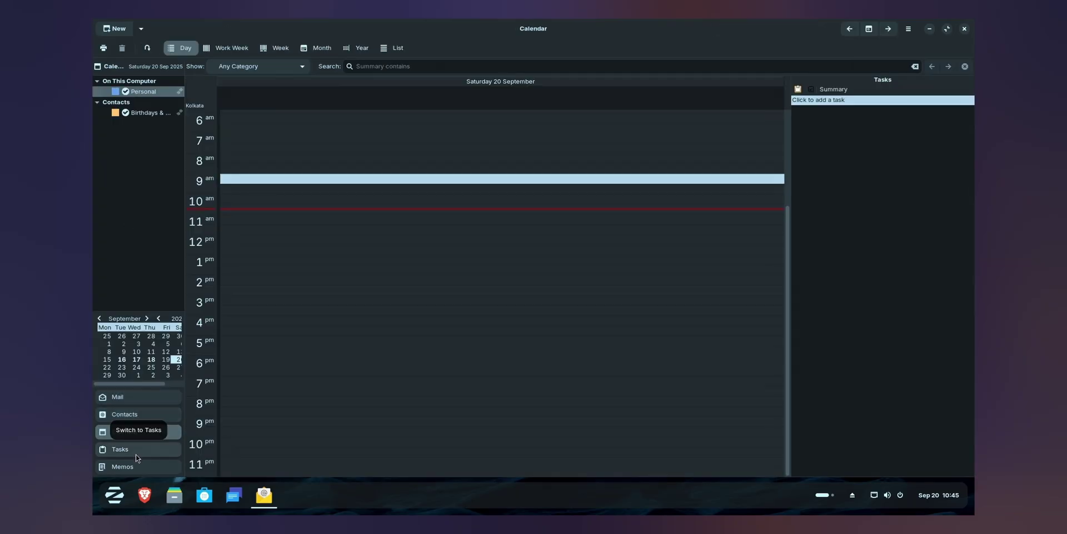
{"action": "left_click", "coordinate": [137, 454]}
{"action": "left_click_drag", "start_coordinate": [186, 263], "coordinate": [216, 264]}
{"action": "left_click", "coordinate": [139, 432]}
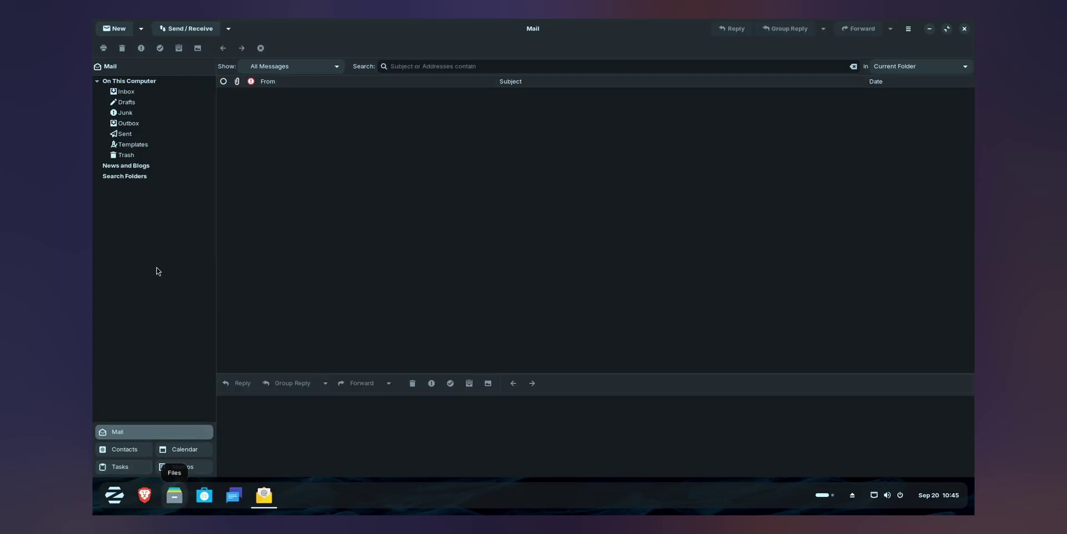
{"action": "left_click", "coordinate": [133, 94]}
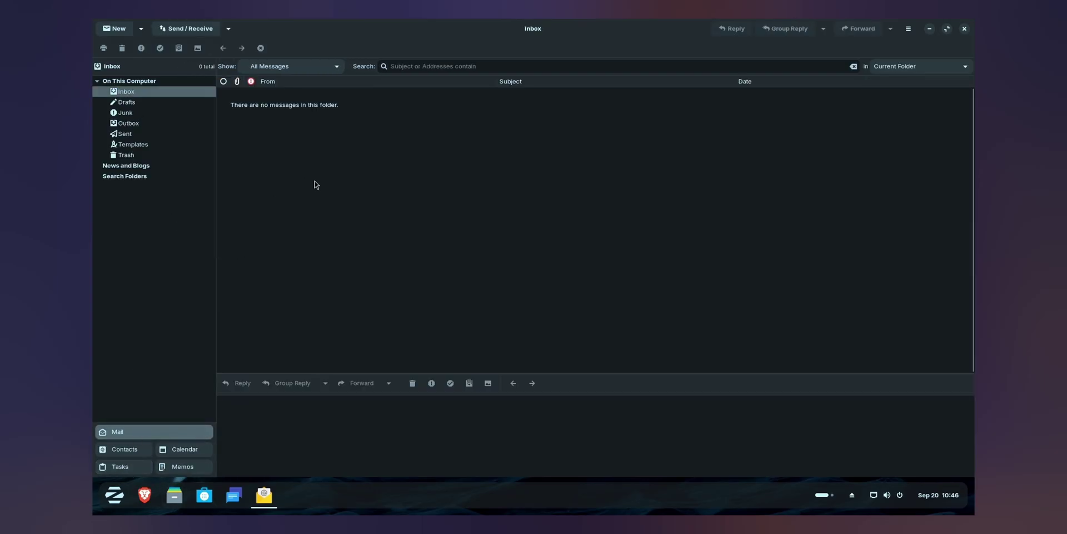
{"action": "left_click", "coordinate": [964, 28]}
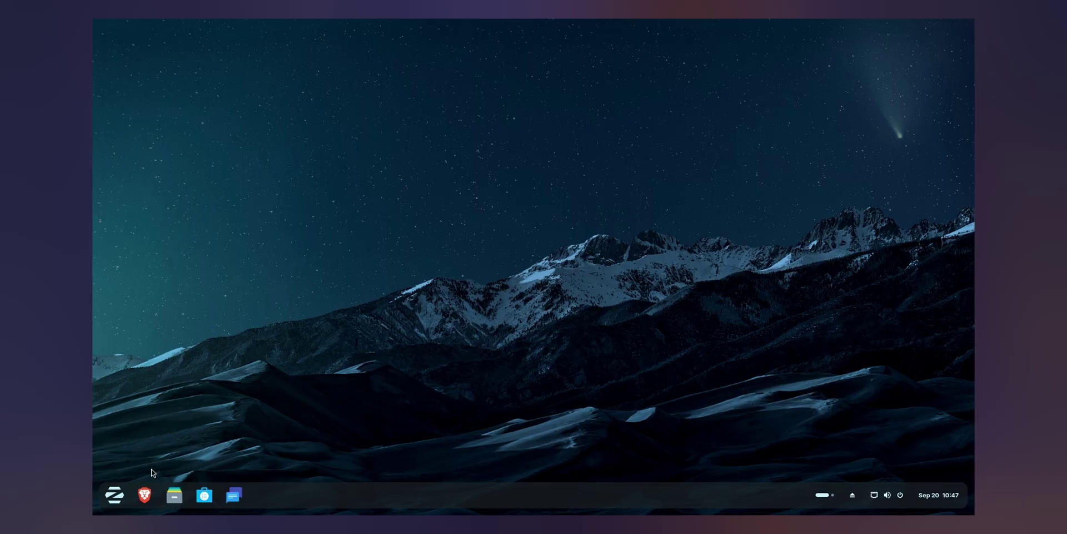
{"action": "left_click", "coordinate": [112, 492]}
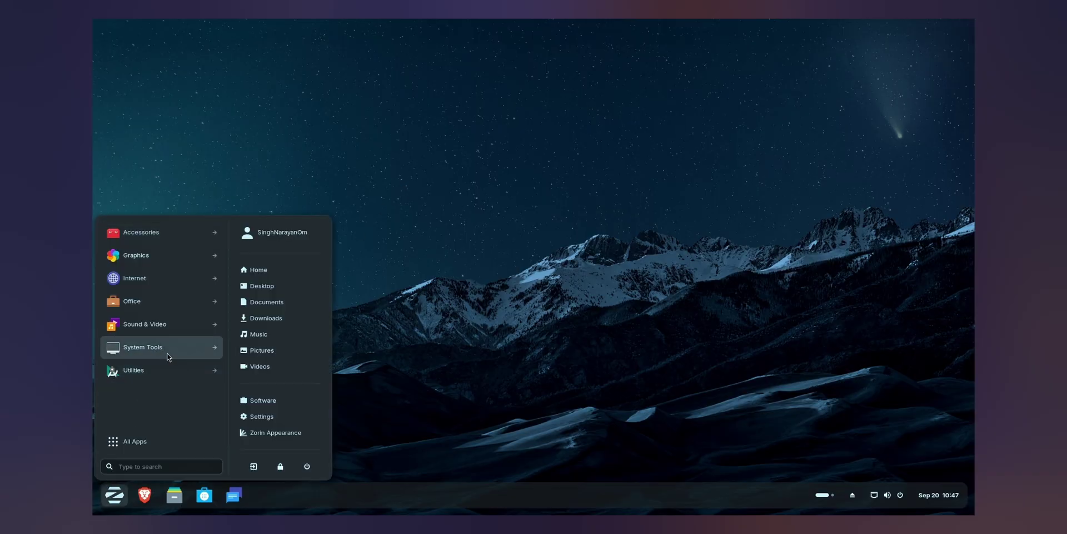
{"action": "left_click", "coordinate": [403, 309]}
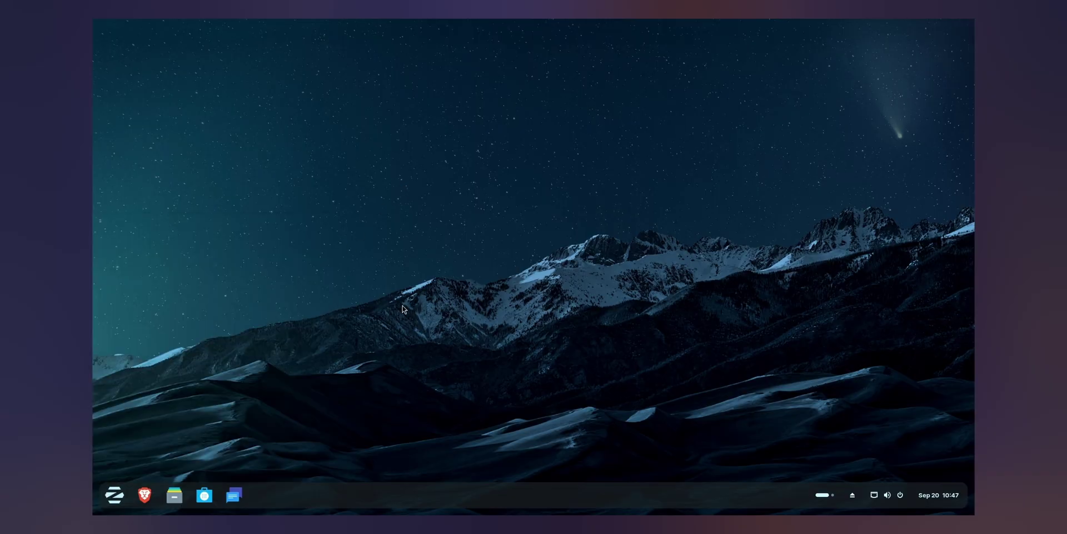